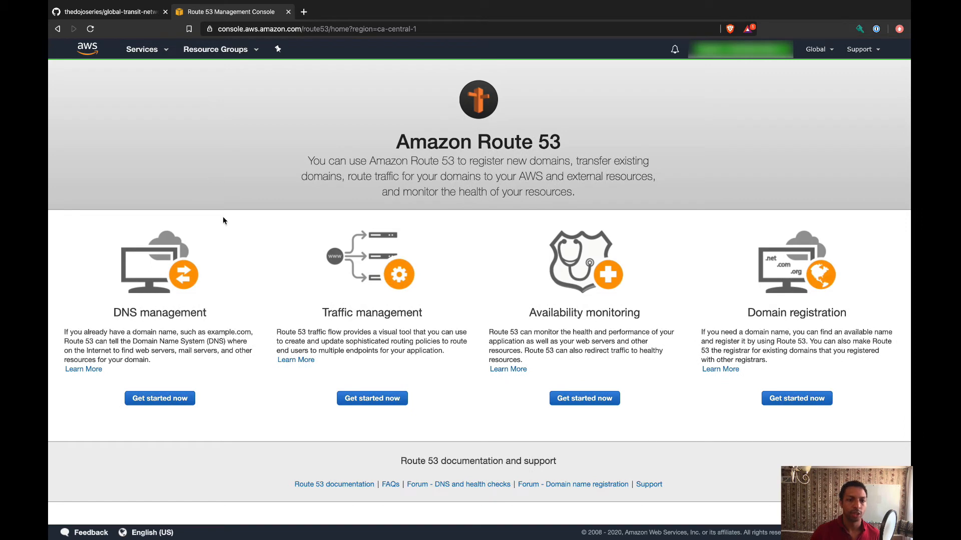
# - Start a new Route 53 hosted zone with the domain name gs.team1.dojo.internal
pyautogui.click(161, 398)
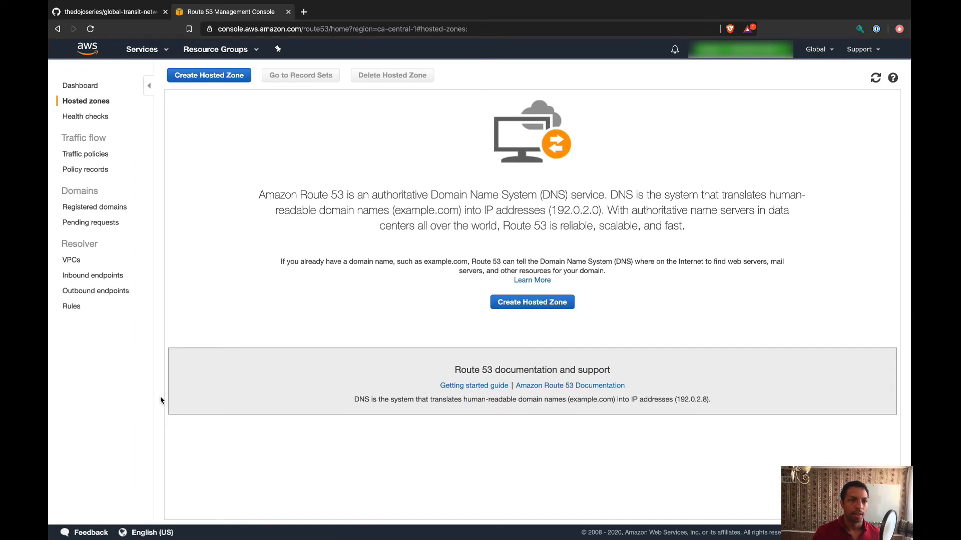
pyautogui.click(212, 74)
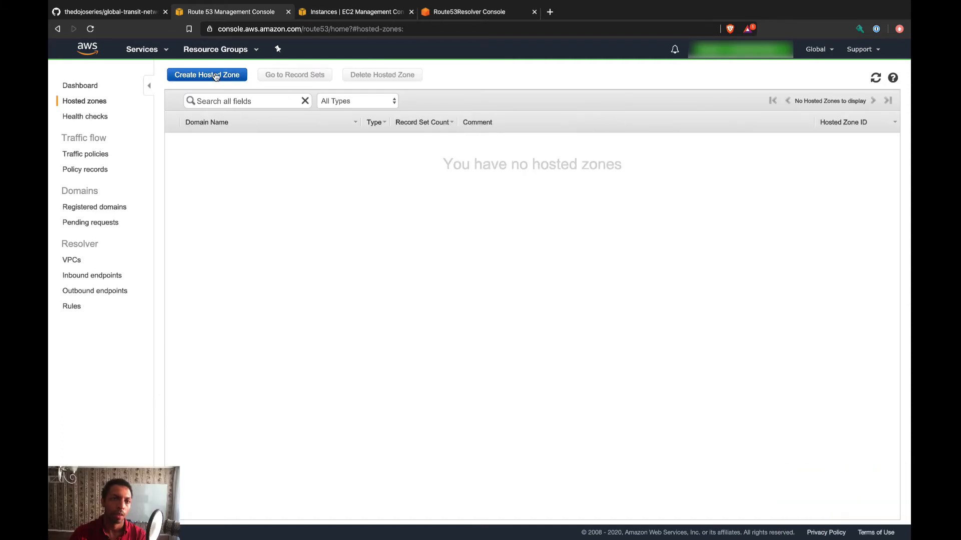
pyautogui.click(216, 75)
pyautogui.write('gs.')
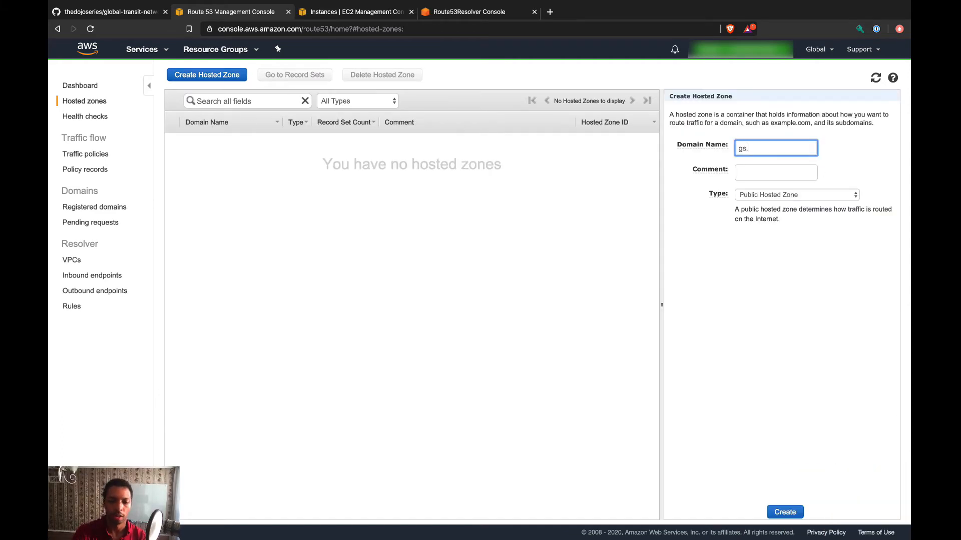
pyautogui.write('team1.dojo.internal')
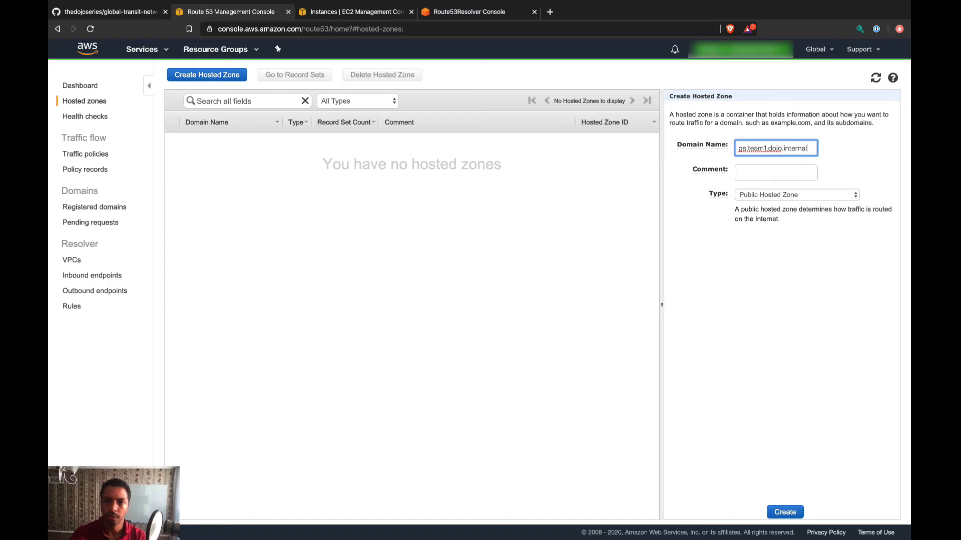
pyautogui.press('Tab')
# - Make the zone a Private Hosted Zone for Amazon VPC on the global-services VPC in Canada (Central), create it and return to the hosted zones
pyautogui.click(826, 195)
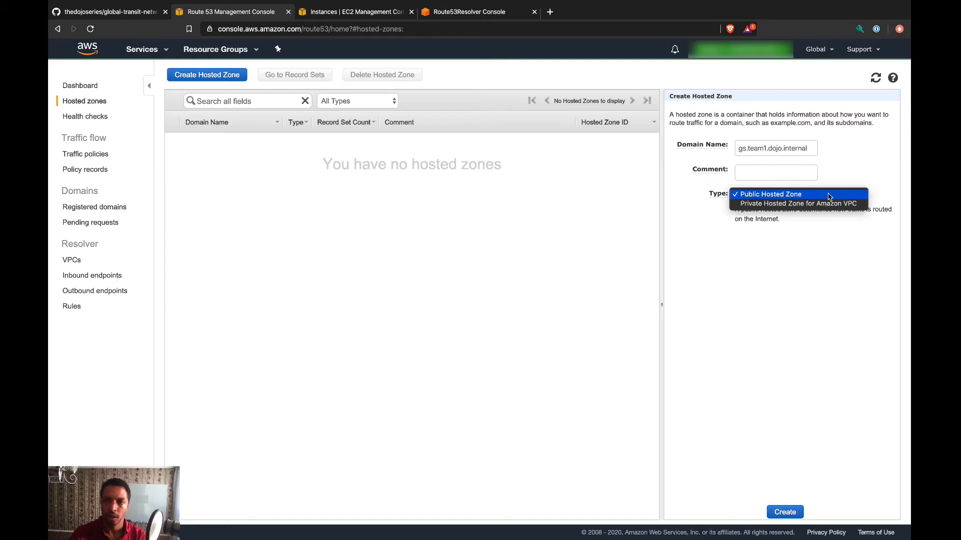
pyautogui.click(760, 204)
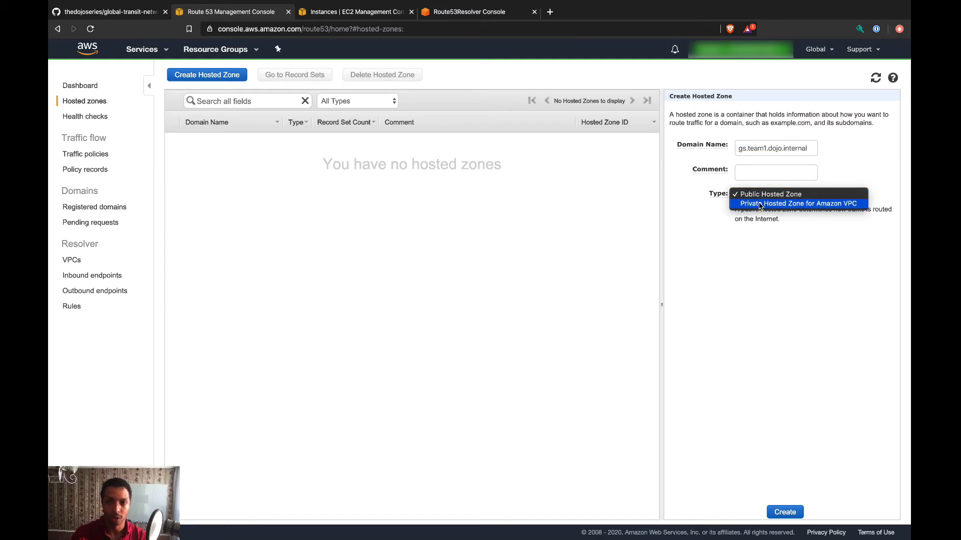
pyautogui.click(779, 256)
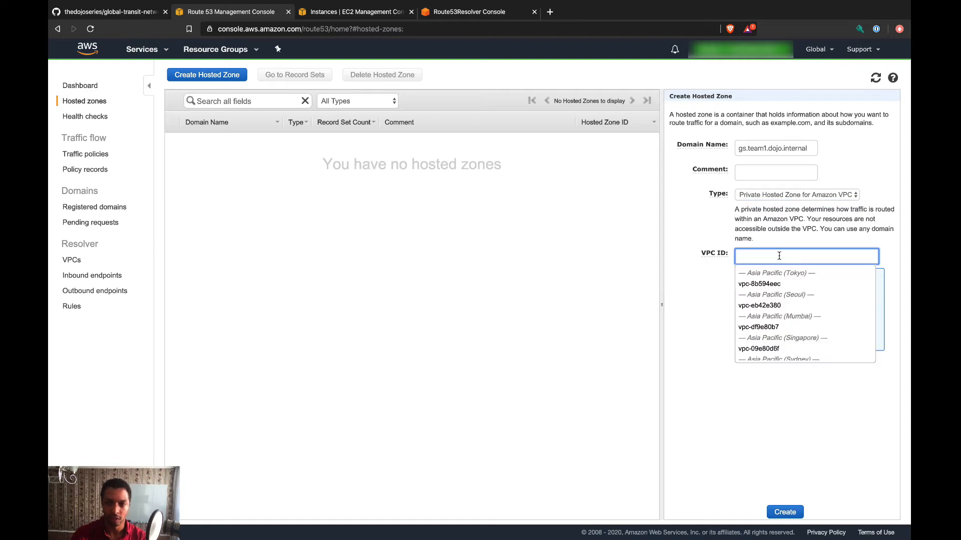
pyautogui.scroll(-3, 848, 334)
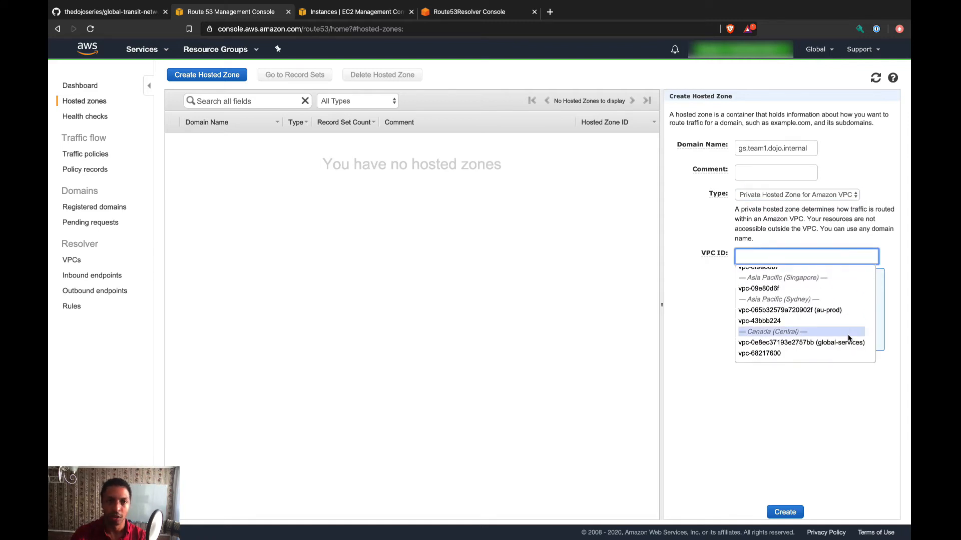
pyautogui.scroll(-1, 845, 335)
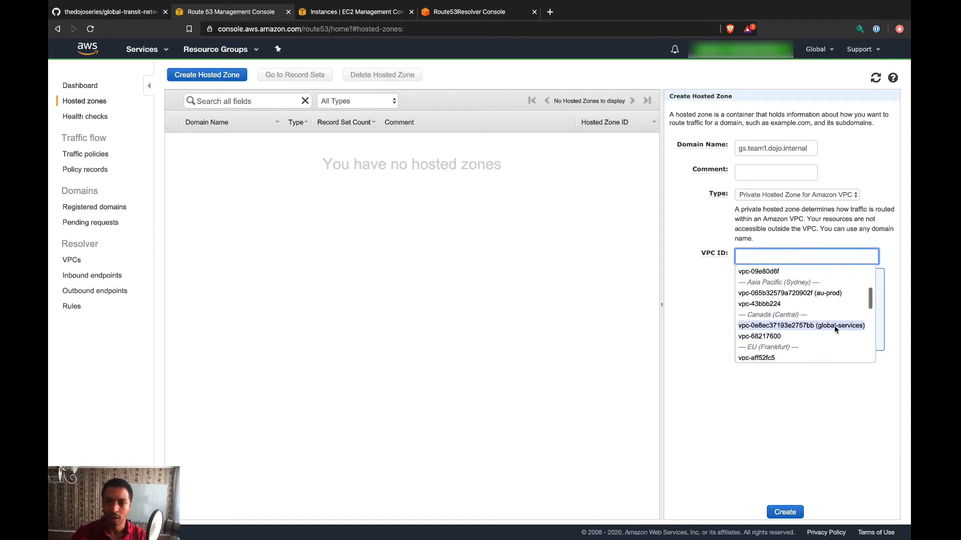
pyautogui.click(833, 326)
pyautogui.click(779, 514)
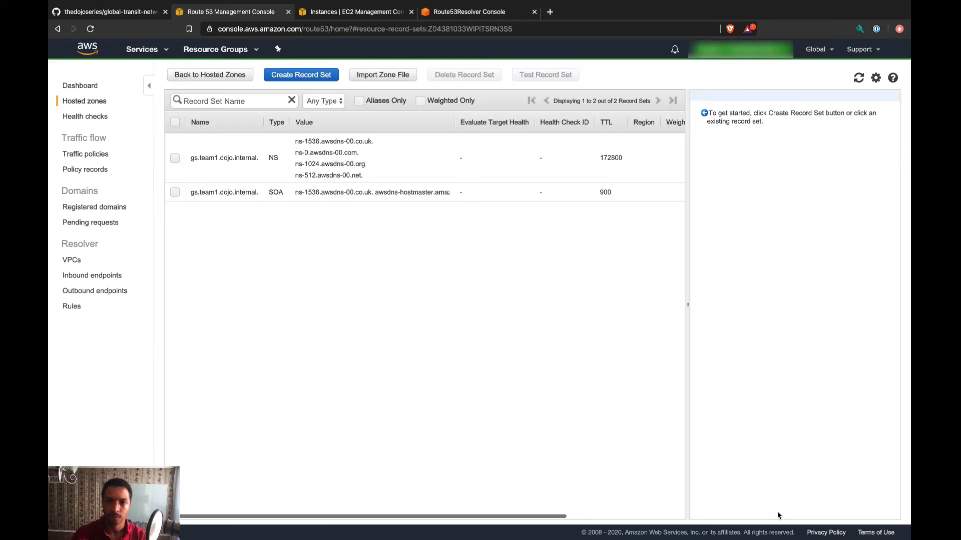
pyautogui.click(217, 76)
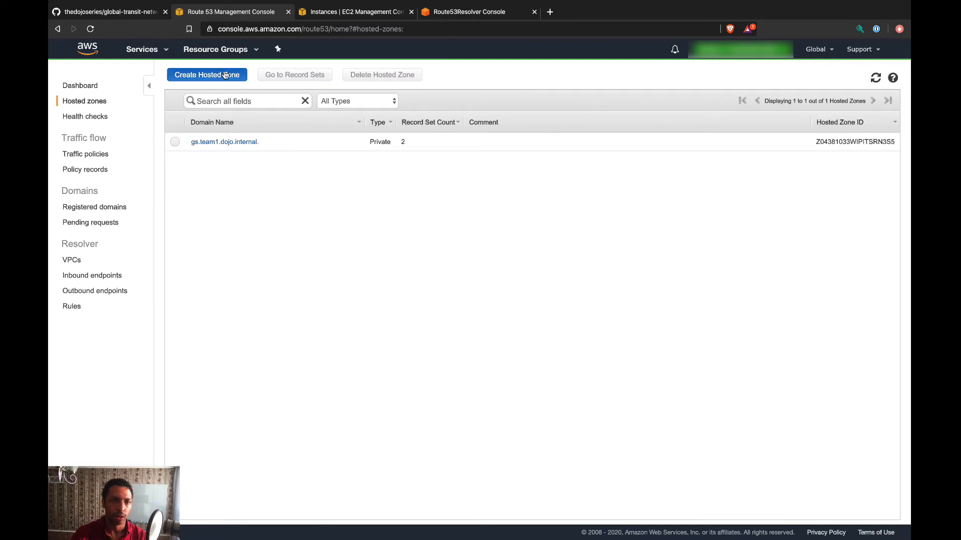
# - Create a private hosted zone uk.team1.dojo.internal attached to the uk-prod VPC in London and return to the hosted zones
pyautogui.click(235, 76)
pyautogui.write('uk.team')
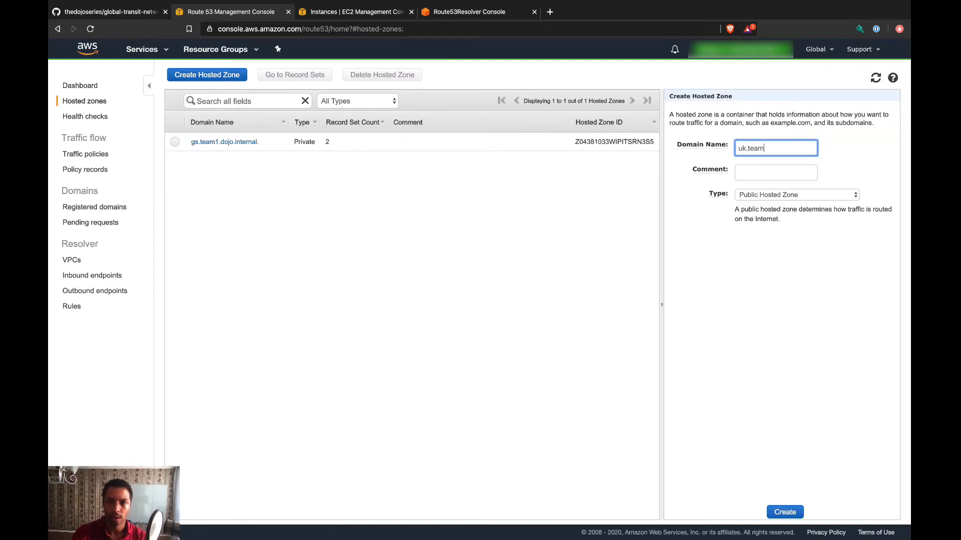
pyautogui.write('1.dojo.internal')
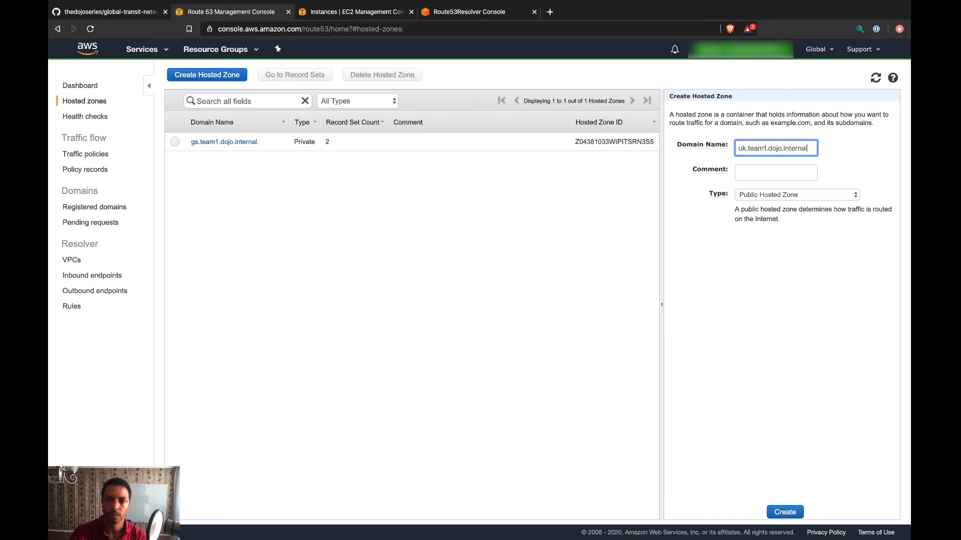
pyautogui.click(796, 195)
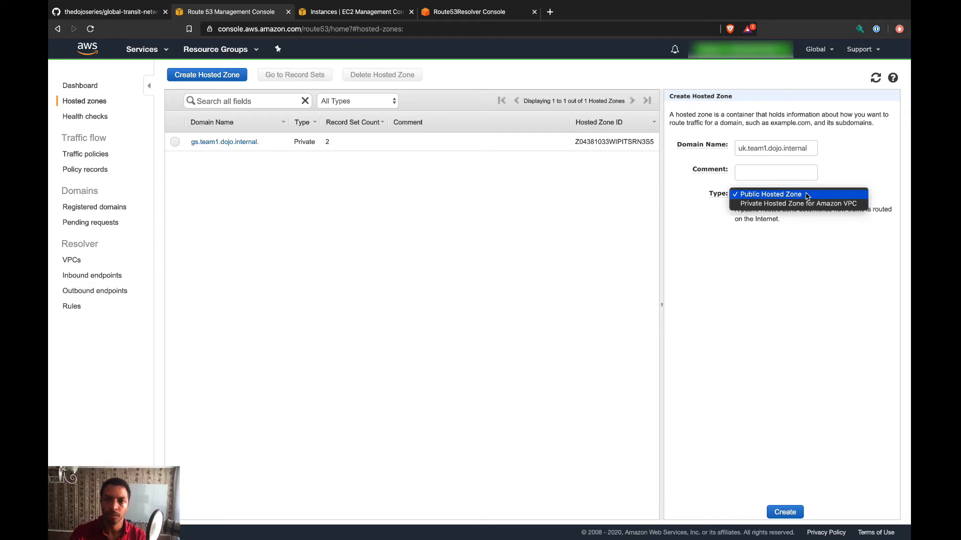
pyautogui.click(793, 201)
pyautogui.click(777, 257)
pyautogui.scroll(-5, 816, 305)
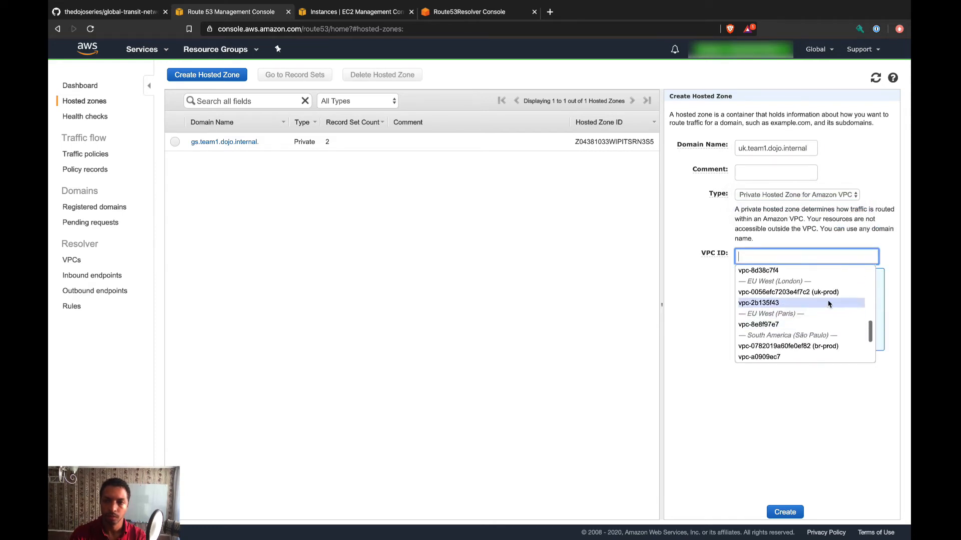
pyautogui.click(789, 306)
pyautogui.click(782, 513)
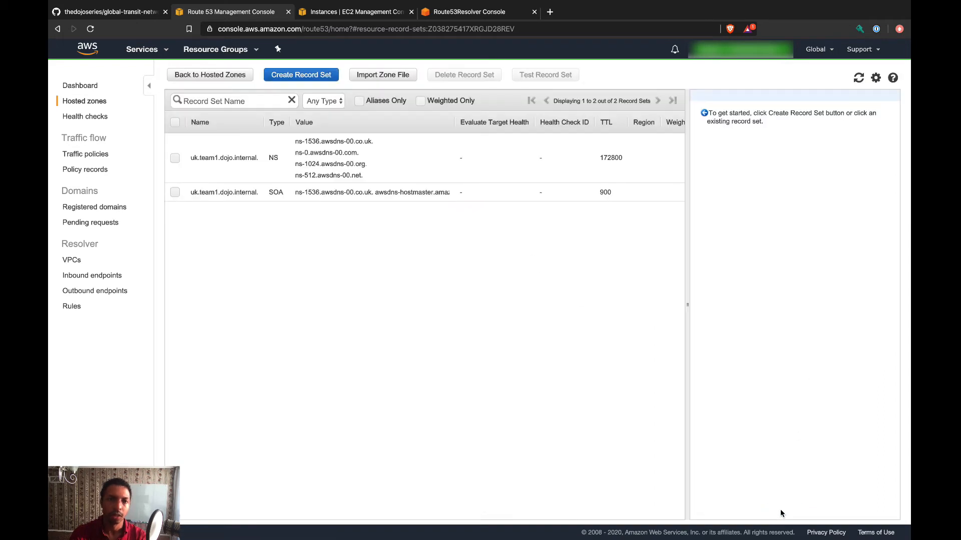
pyautogui.click(210, 75)
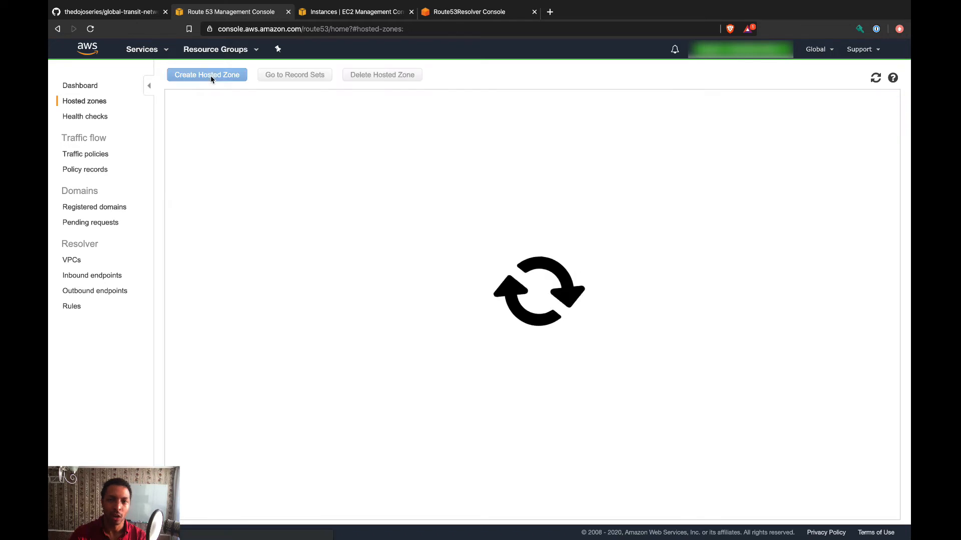
# - Associate the global-services VPC in Canada (Central) with the uk.team1.dojo.internal zone
pyautogui.click(175, 142)
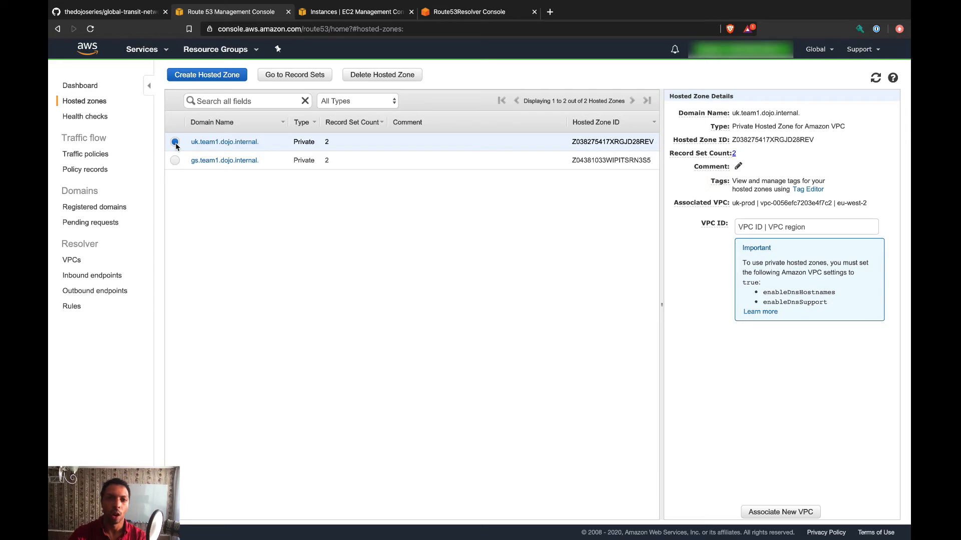
pyautogui.click(797, 231)
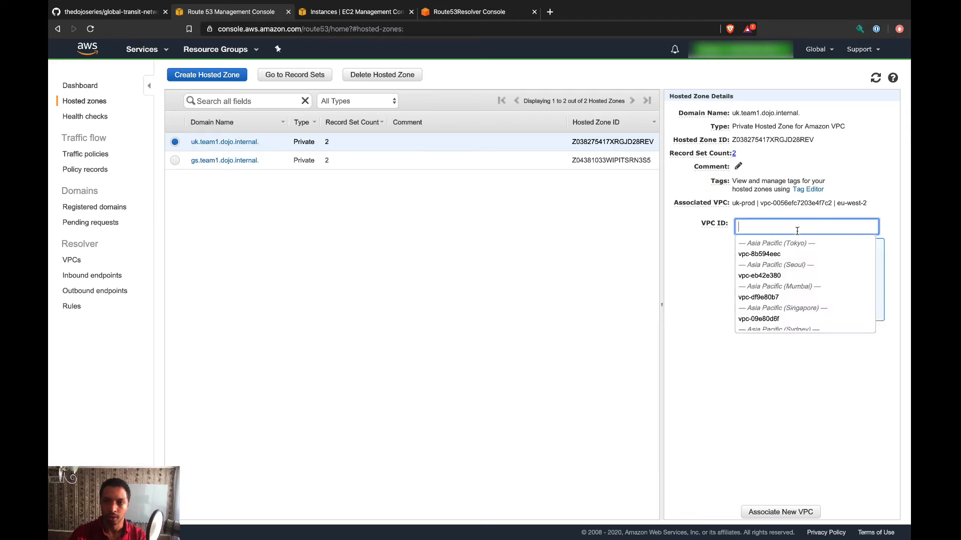
pyautogui.scroll(-5, 854, 300)
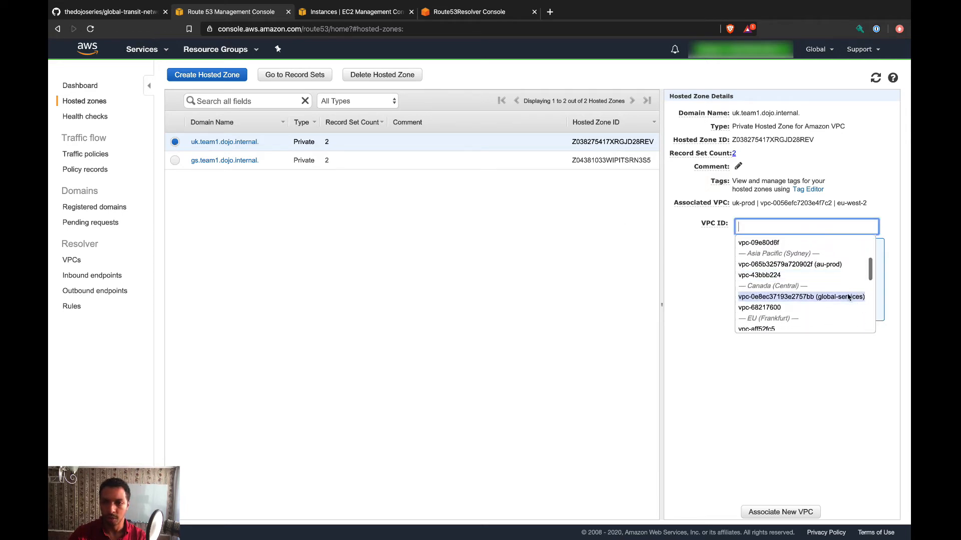
pyautogui.click(854, 298)
pyautogui.click(769, 515)
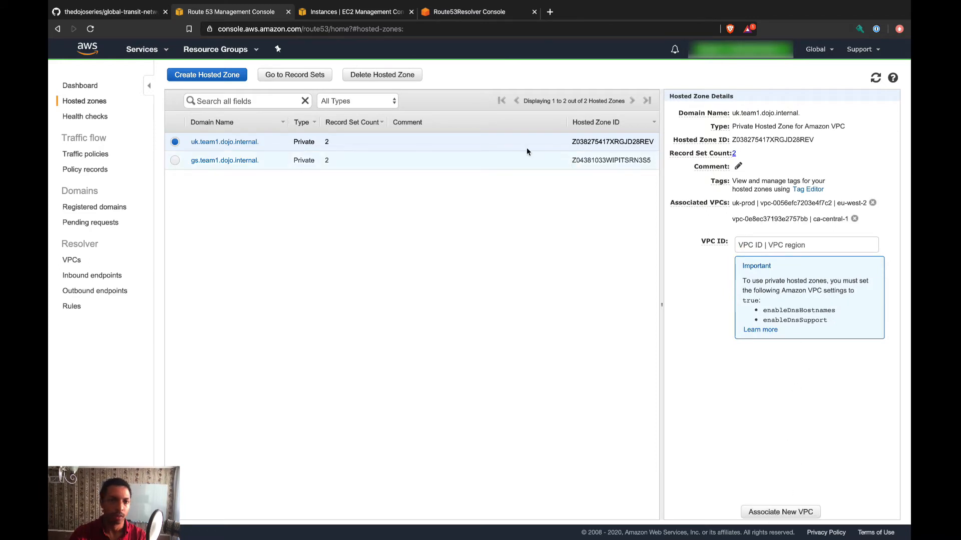
# - Create a private hosted zone br.team1.dojo.internal attached to the br-prod VPC in São Paulo and return to the hosted zones
pyautogui.click(207, 75)
pyautogui.write('br')
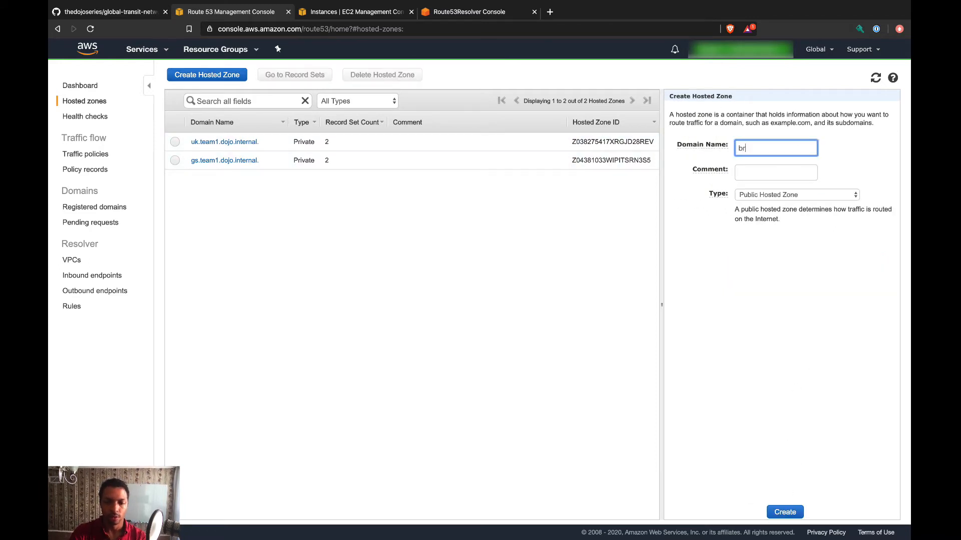
pyautogui.write('.team1.dojo.internal')
pyautogui.click(797, 194)
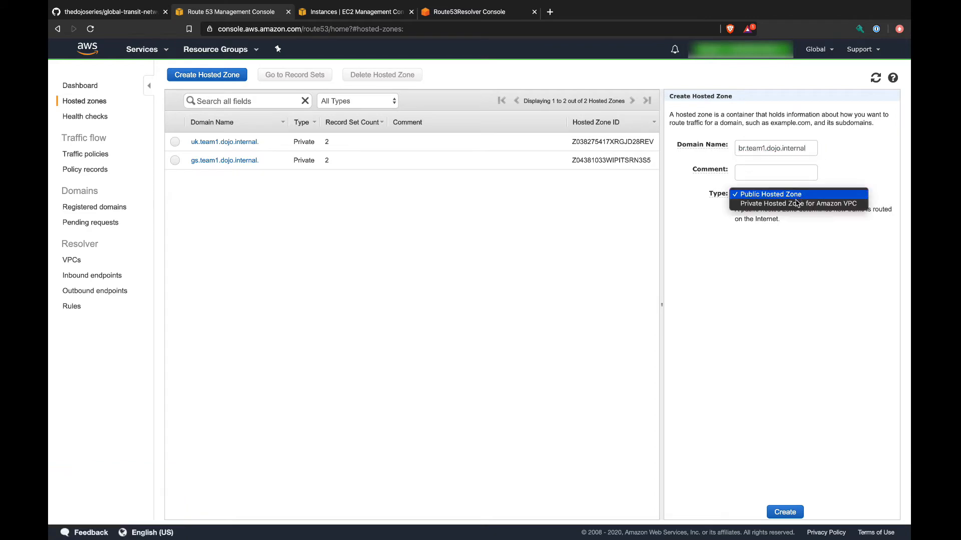
pyautogui.click(799, 204)
pyautogui.click(805, 256)
pyautogui.scroll(-5, 847, 342)
pyautogui.click(841, 343)
pyautogui.click(784, 511)
pyautogui.click(84, 101)
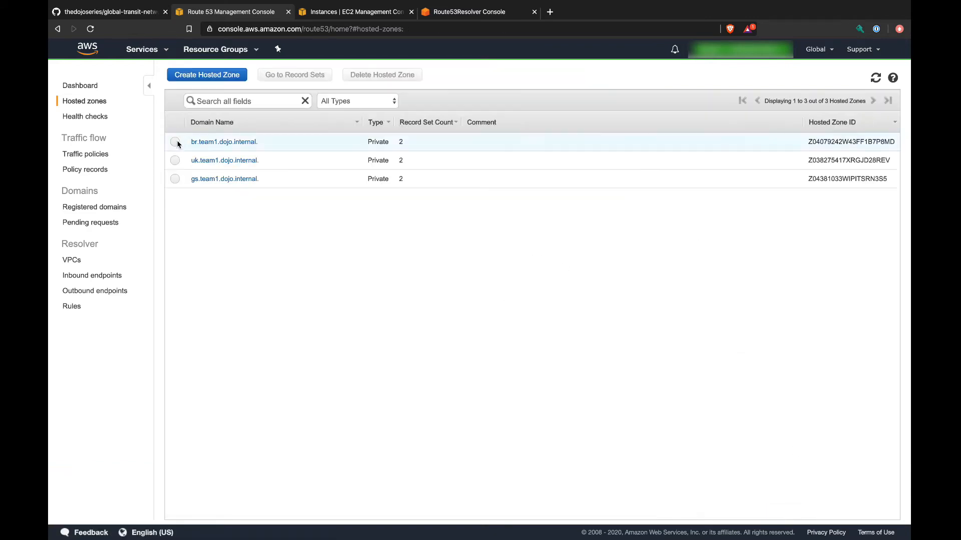
# - Associate the global-services VPC with the br.team1.dojo.internal zone
pyautogui.click(175, 142)
pyautogui.click(804, 226)
pyautogui.scroll(-5, 826, 300)
pyautogui.click(830, 300)
pyautogui.click(770, 514)
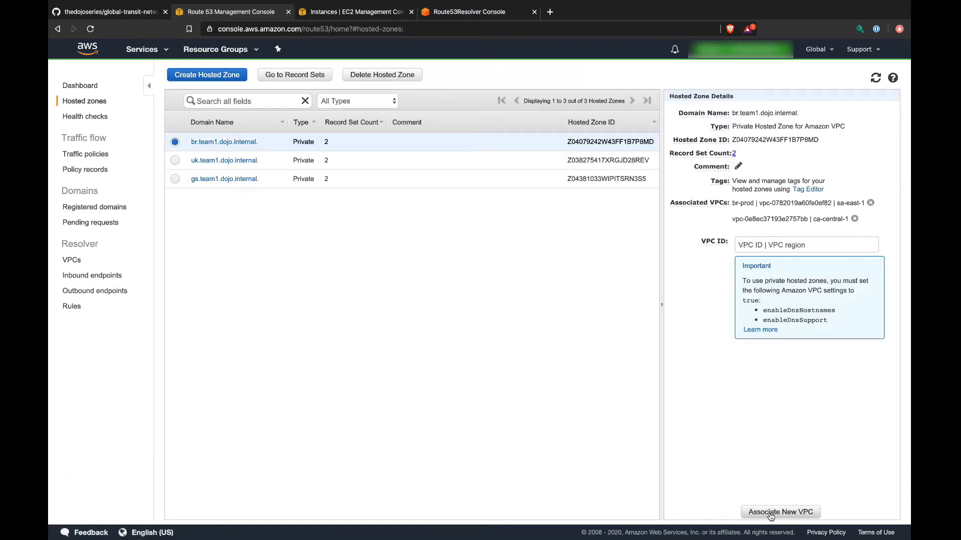
# - Create a private hosted zone au.team1.dojo.internal attached to the au-prod VPC in Sydney and return to the hosted zones
pyautogui.click(210, 77)
pyautogui.write('au.team1.dojo.internal')
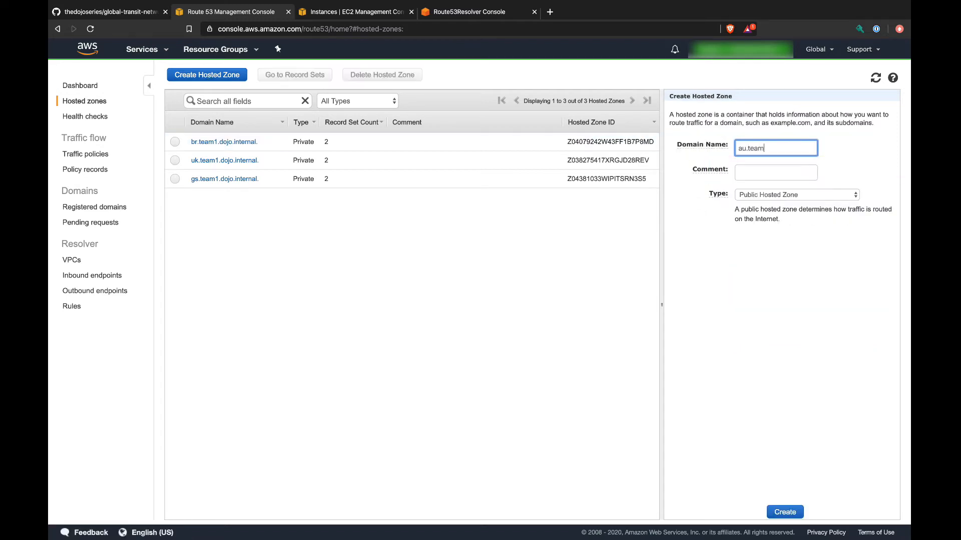
pyautogui.click(797, 194)
pyautogui.click(799, 204)
pyautogui.click(805, 257)
pyautogui.scroll(-5, 833, 332)
pyautogui.scroll(-5, 830, 330)
pyautogui.scroll(10, 830, 328)
pyautogui.click(828, 329)
pyautogui.click(781, 511)
pyautogui.click(84, 101)
# - Associate the global-services VPC with the au.team1.dojo.internal zone
pyautogui.click(175, 160)
pyautogui.click(830, 228)
pyautogui.scroll(-5, 842, 284)
pyautogui.click(842, 283)
pyautogui.click(780, 512)
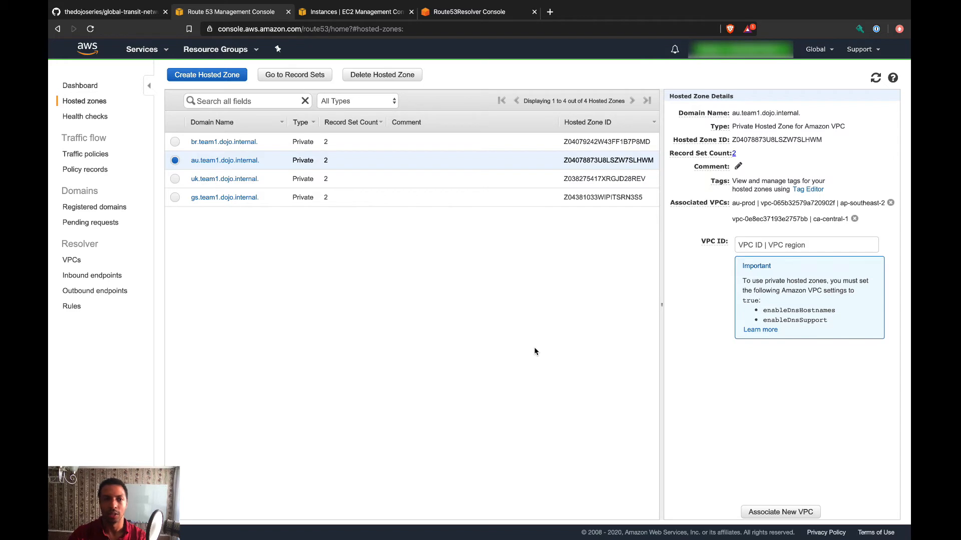
# - Open the record sets of au.team1.dojo.internal and copy the au-ping instance's private IP from the EC2 console
pyautogui.click(220, 161)
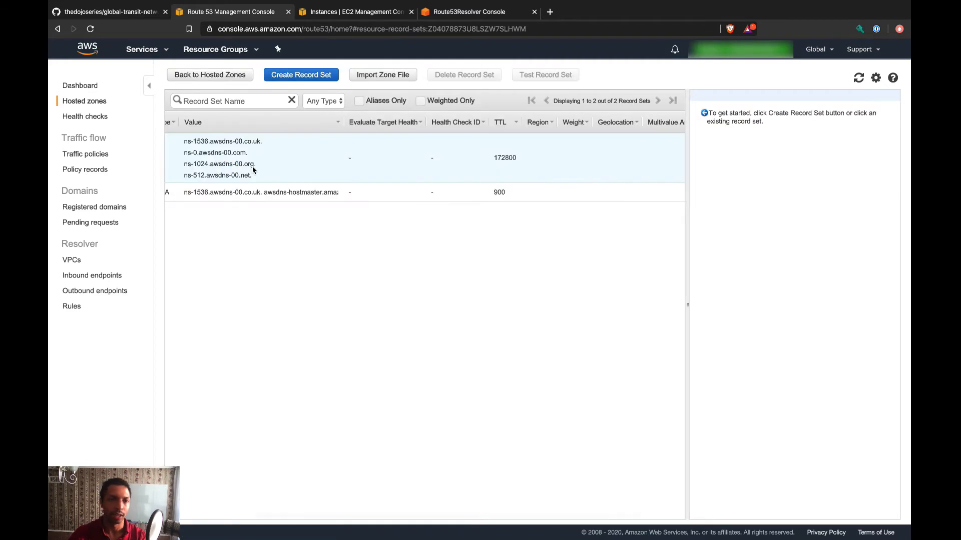
pyautogui.hscroll(-5, 252, 170)
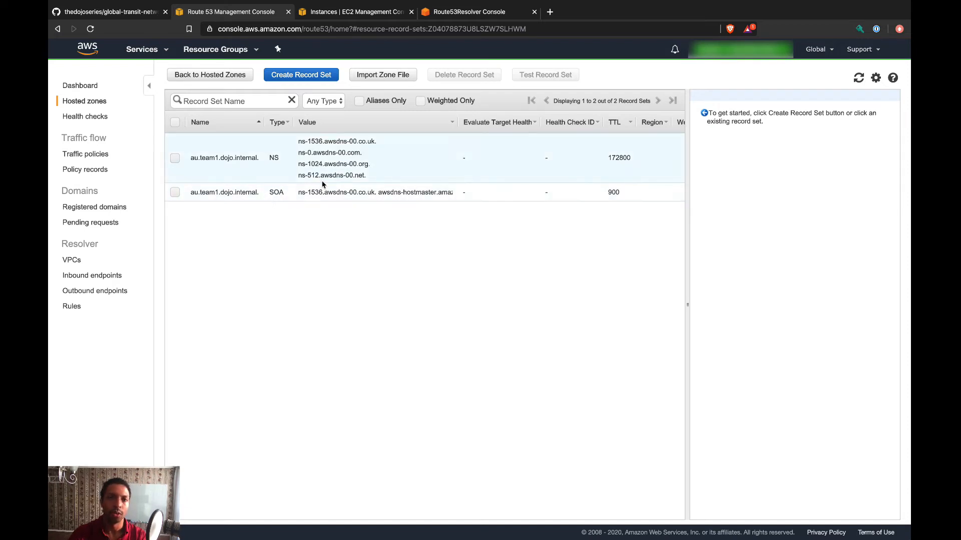
pyautogui.click(348, 11)
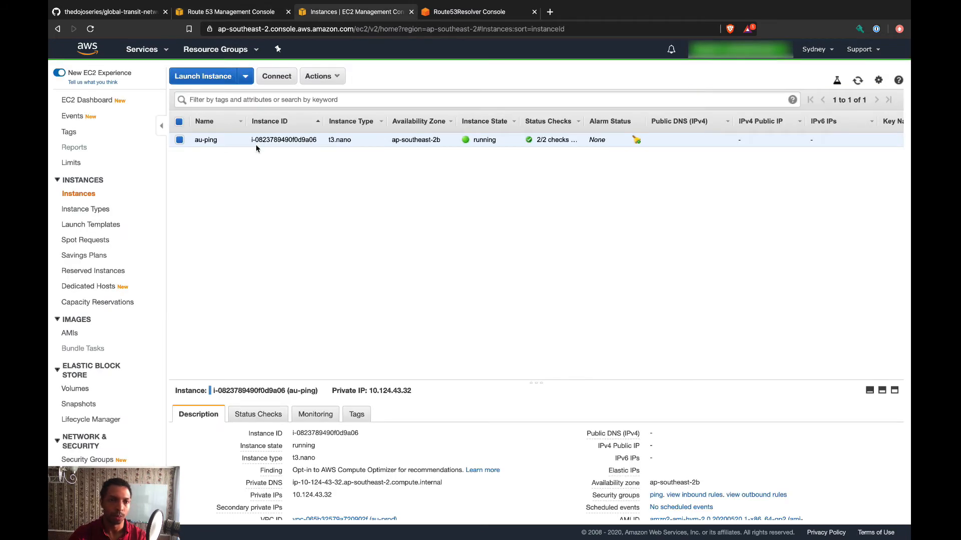
pyautogui.click(340, 494)
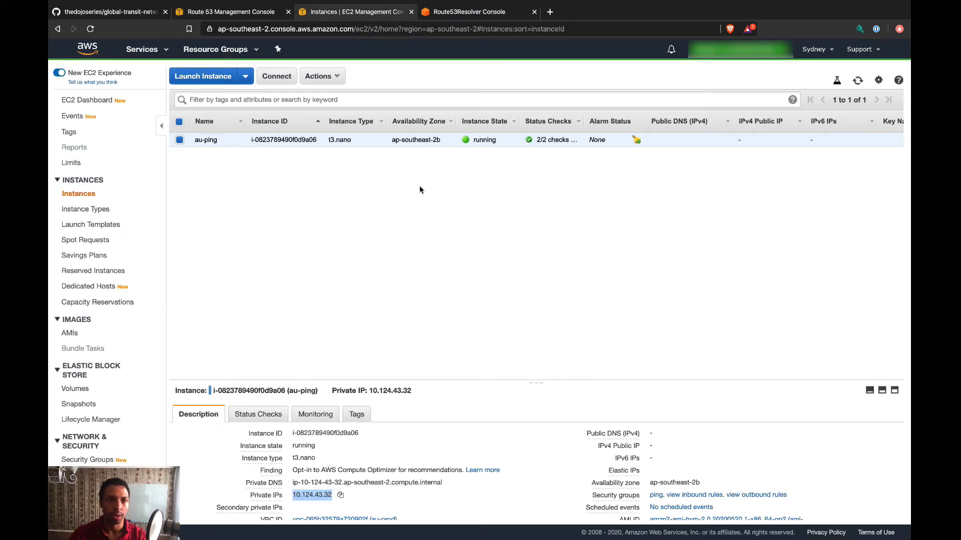
pyautogui.hotkey('ctrl', 'shift', 'Tab')
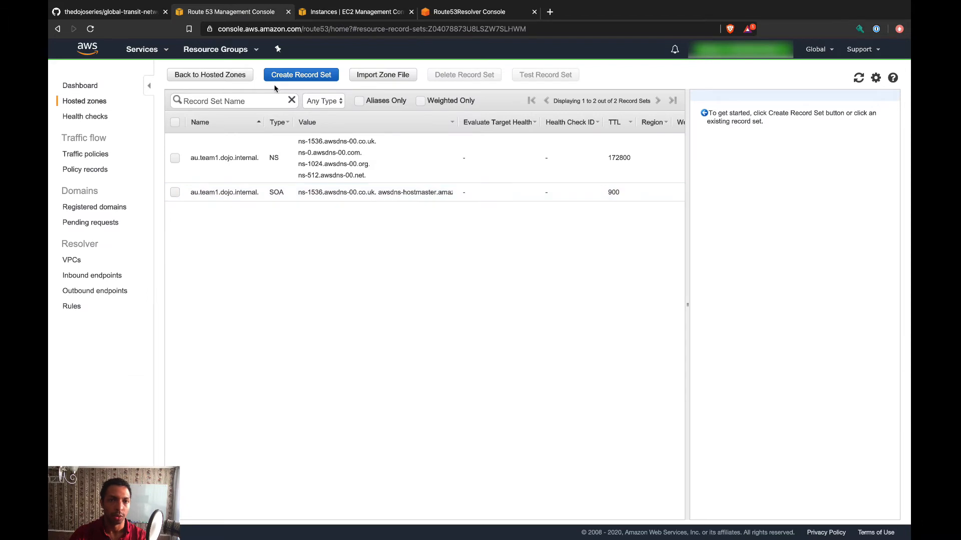
# - Create an A record with an empty name and value 10.124.43.32 in the au zone, then return to the hosted zones
pyautogui.click(300, 75)
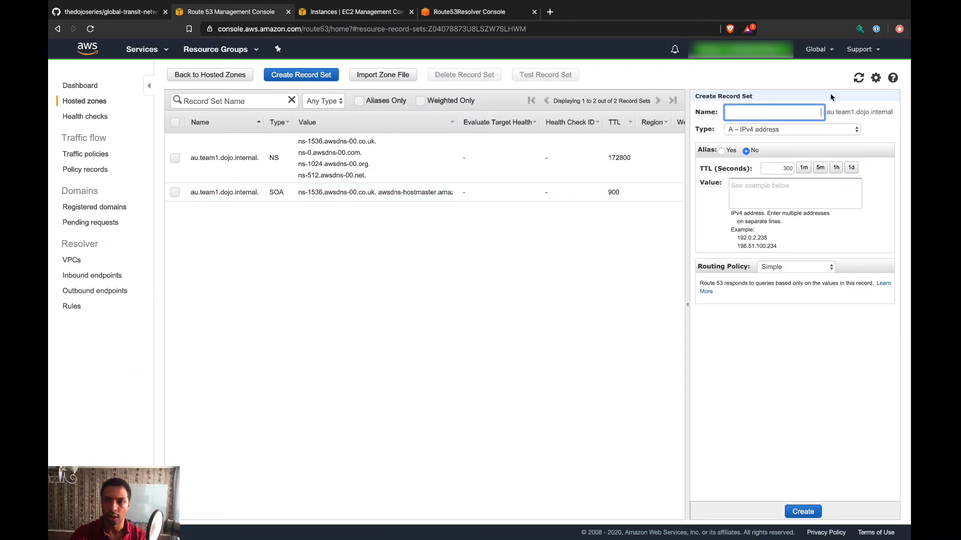
pyautogui.click(795, 193)
pyautogui.hotkey('ctrl', 'v')
pyautogui.click(801, 511)
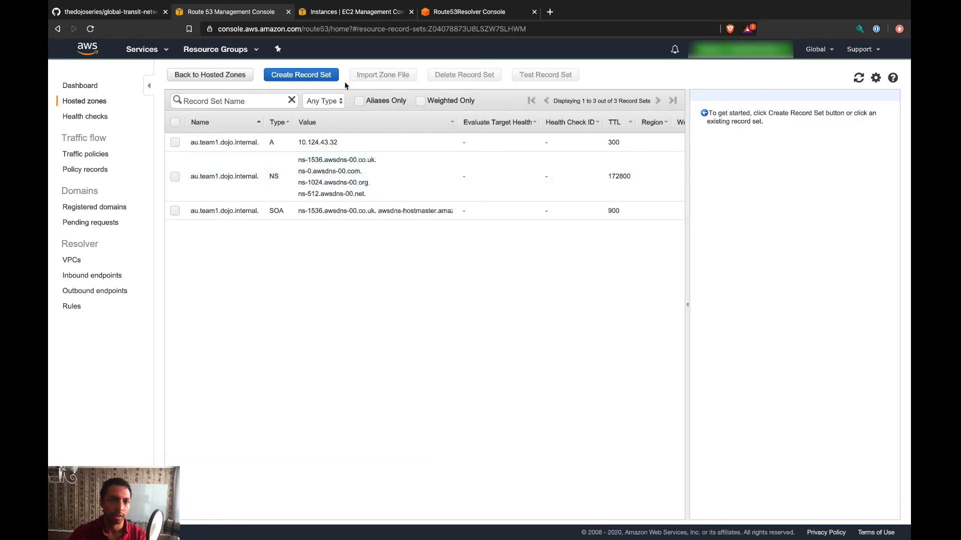
pyautogui.click(212, 75)
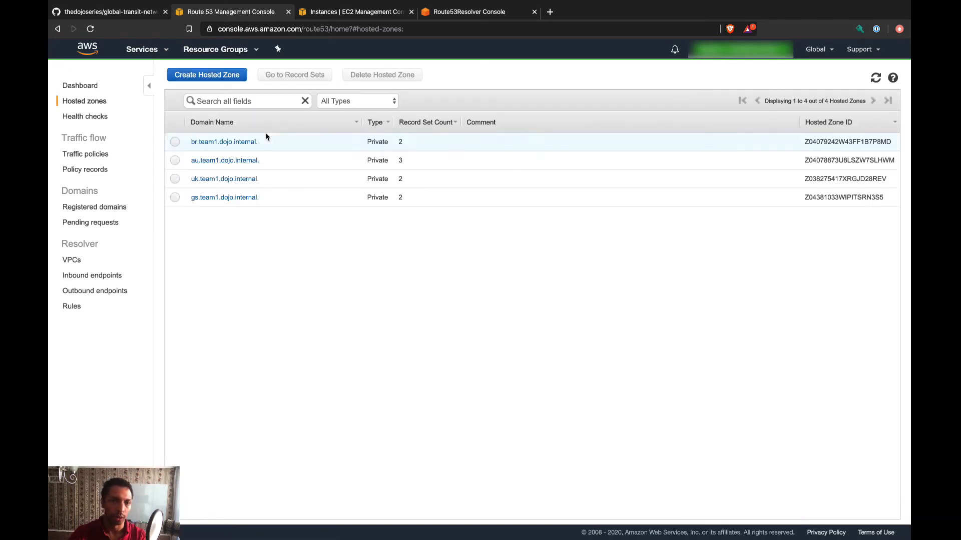
# - Create an A record with an empty name and the ca-ping instance's private IP 10.112.0.98 in the gs.team1.dojo.internal zone, returning to the hosted zones
pyautogui.click(225, 198)
pyautogui.hotkey('ctrl', 'Tab')
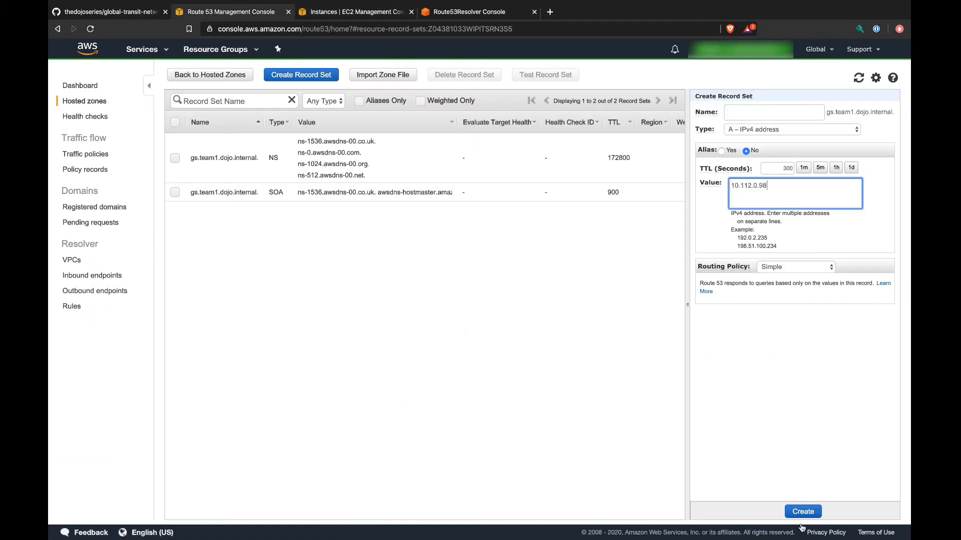
pyautogui.click(802, 511)
pyautogui.click(210, 75)
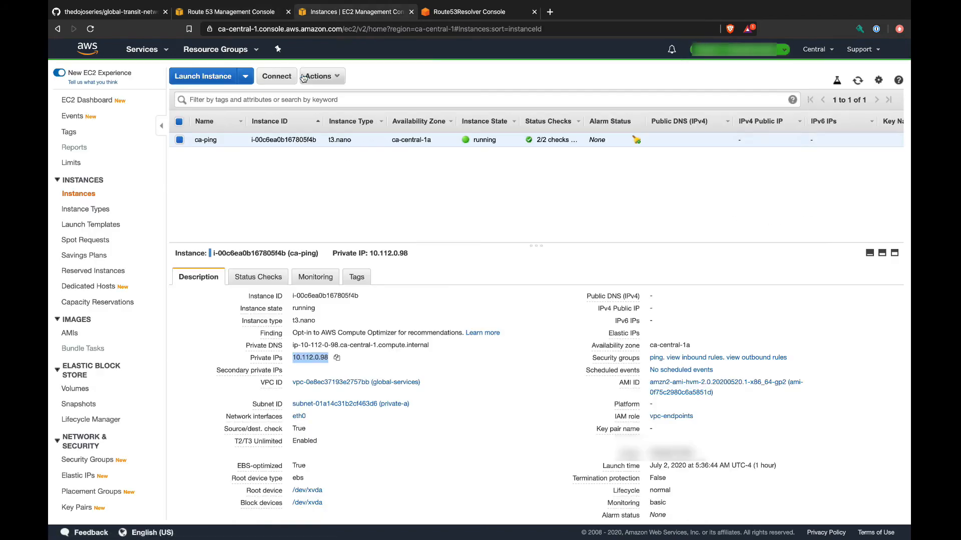
# - Copy the br-ping private IP 10.120.0.87 from EC2 in São Paulo and create an unnamed A record with it in br.team1.dojo.internal, returning to the hosted zones
pyautogui.click(817, 49)
pyautogui.click(790, 419)
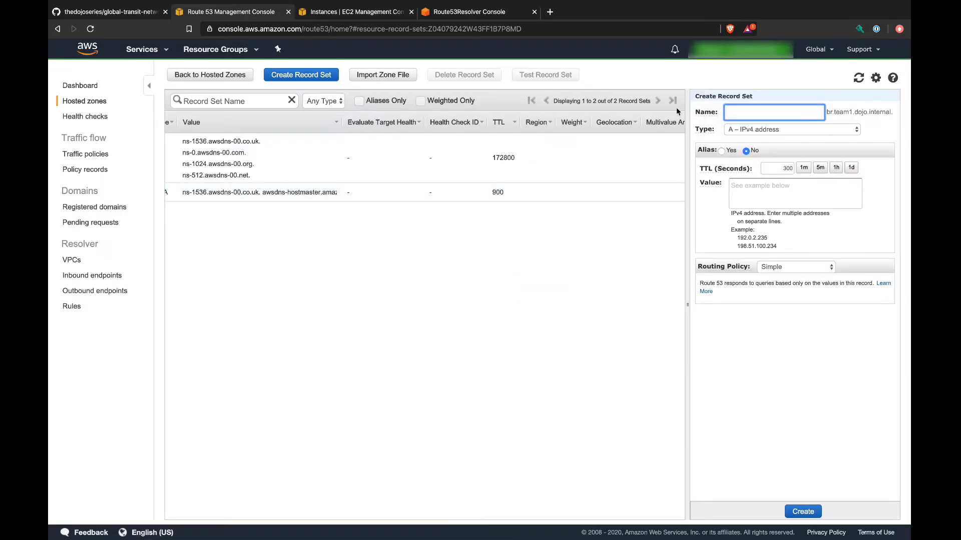
pyautogui.hotkey('ctrl', 'v')
pyautogui.click(801, 511)
pyautogui.click(210, 74)
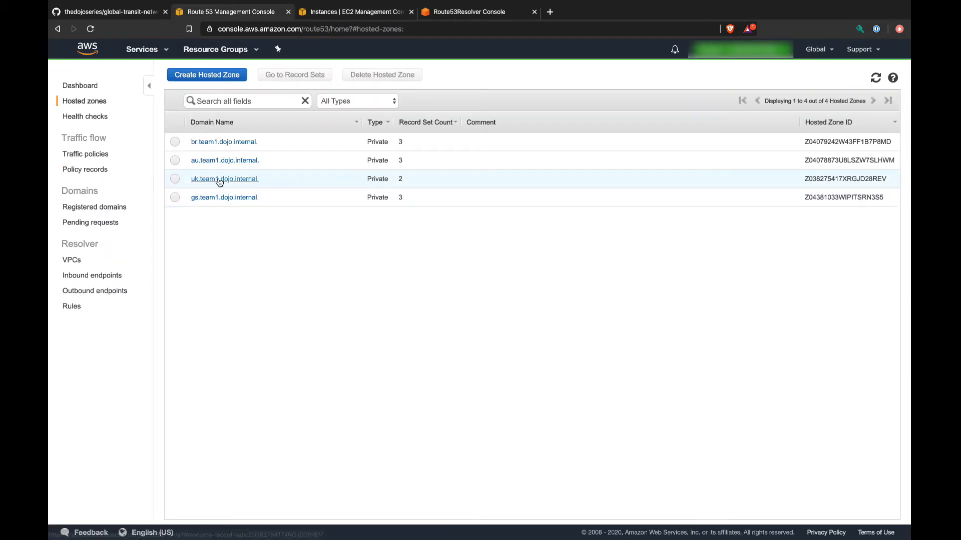
# - Create an unnamed A record in uk.team1.dojo.internal with the ping instance's private IP from EC2 in Europe (London), returning to the hosted zones
pyautogui.click(219, 179)
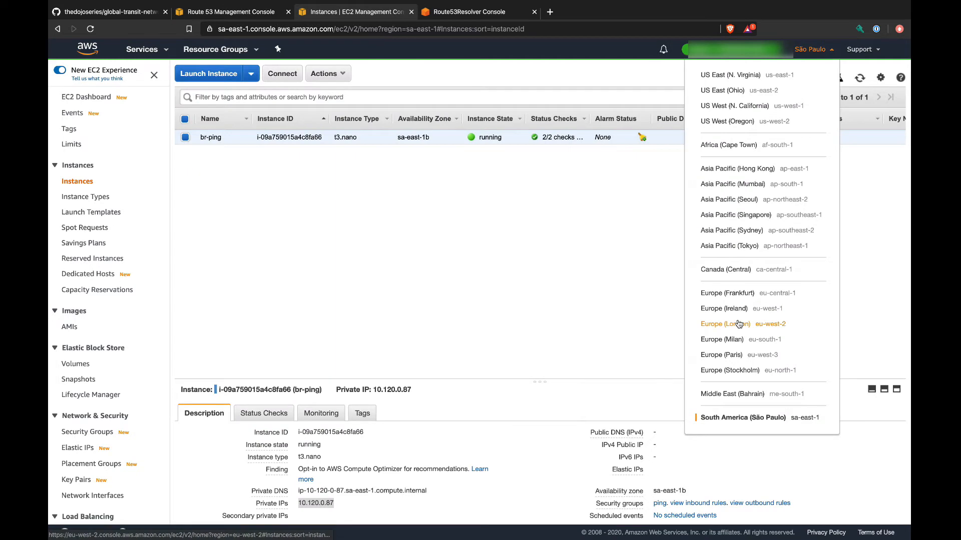
pyautogui.click(738, 323)
pyautogui.click(338, 495)
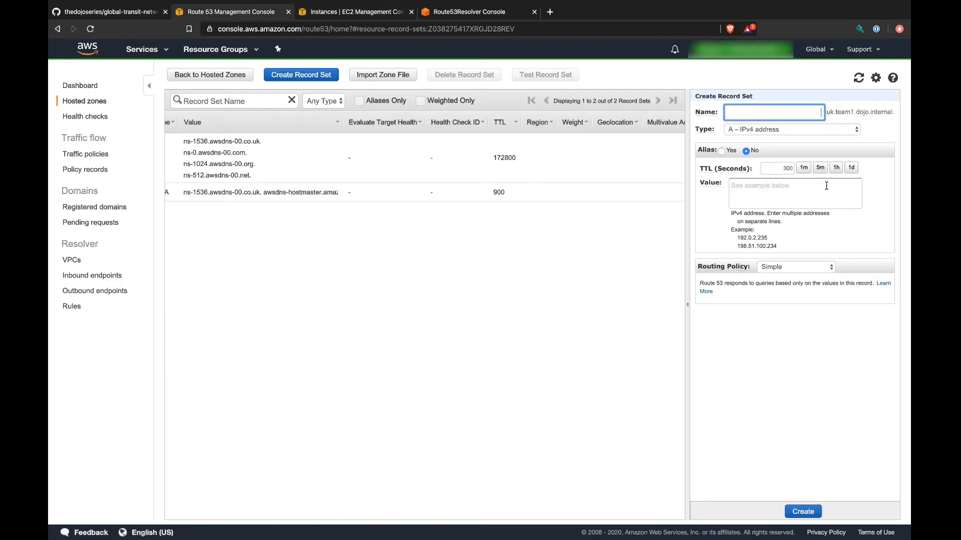
pyautogui.click(216, 75)
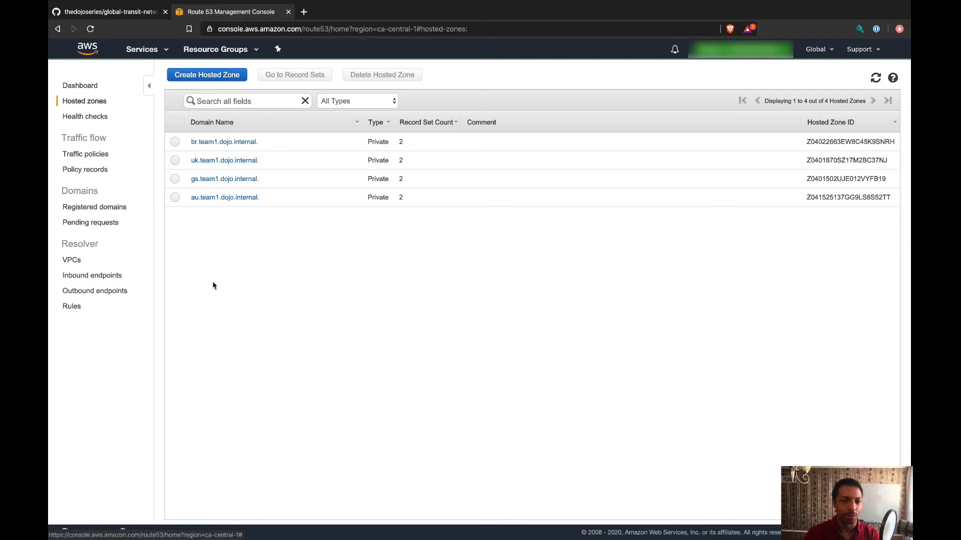
# - Open the Route 53 Resolver inbound endpoints in the Canada (Central) region and start creating an inbound endpoint
pyautogui.click(76, 279)
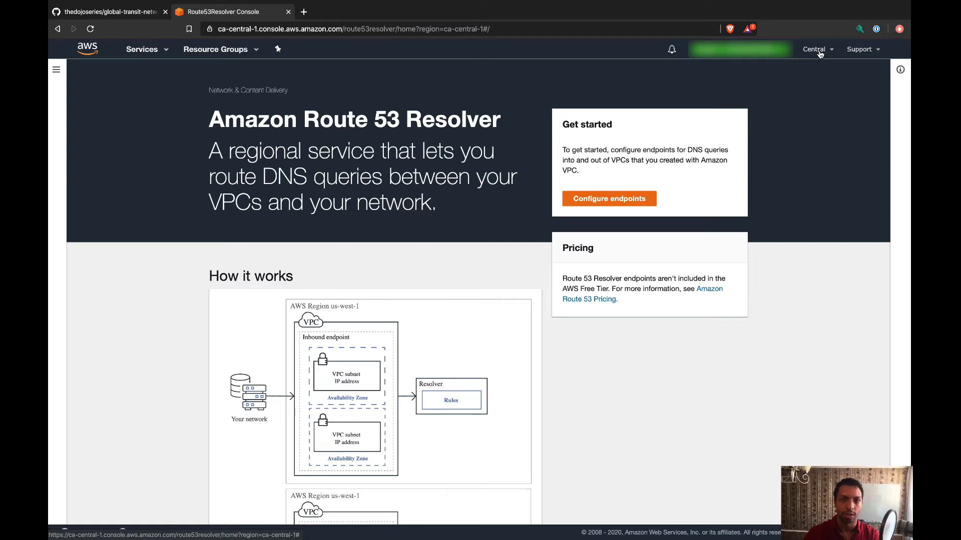
pyautogui.click(56, 69)
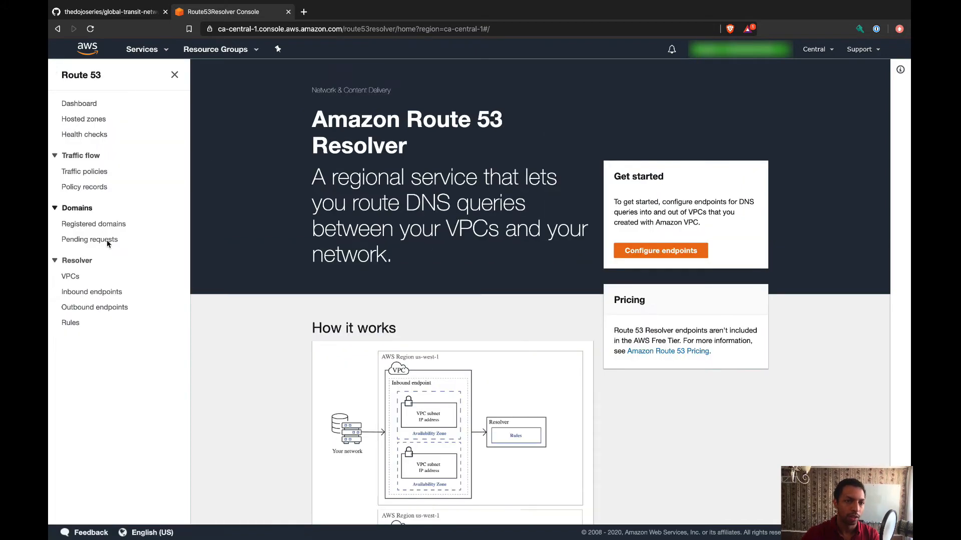
pyautogui.click(88, 295)
pyautogui.click(541, 261)
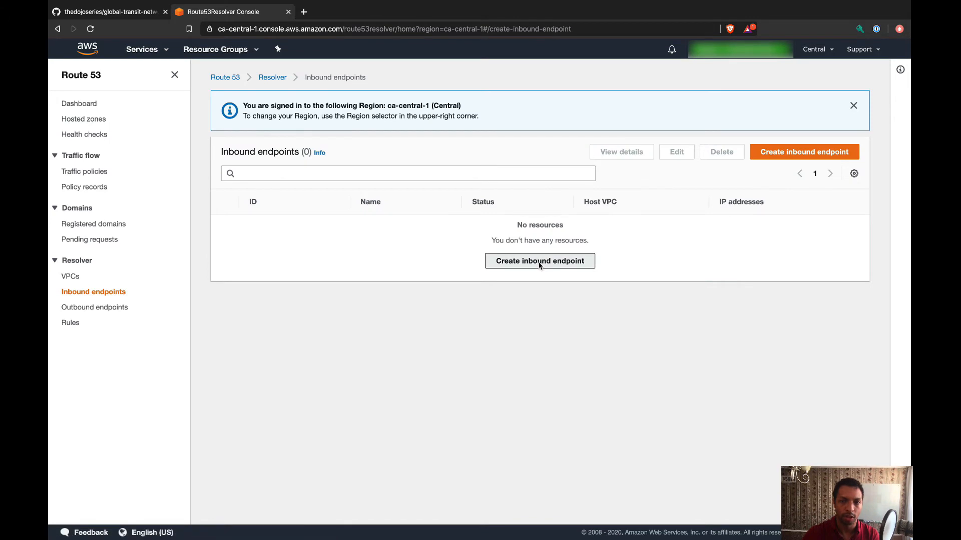
# - Name the inbound endpoint inbound-global-services and choose the global-services VPC for it
pyautogui.click(169, 208)
pyautogui.write('global-serv')
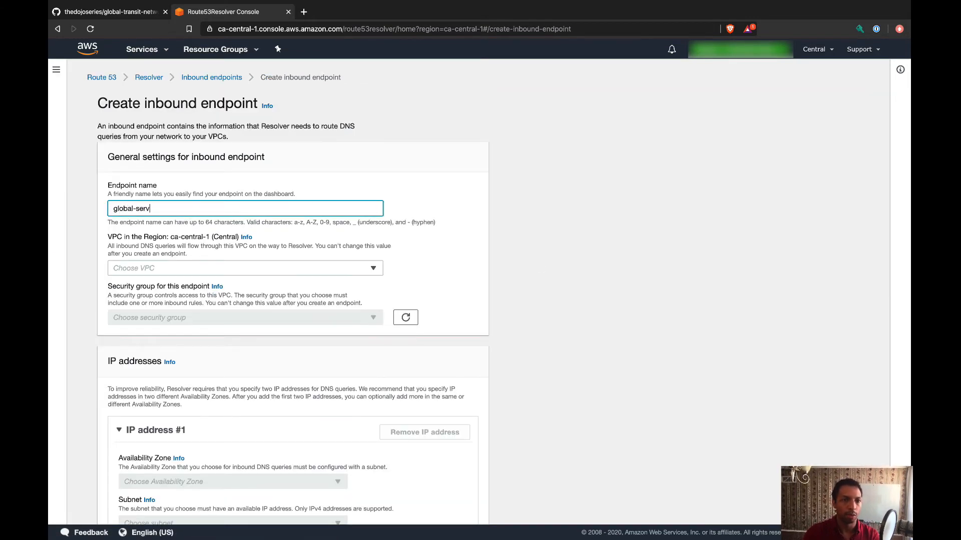
pyautogui.write('inbound-')
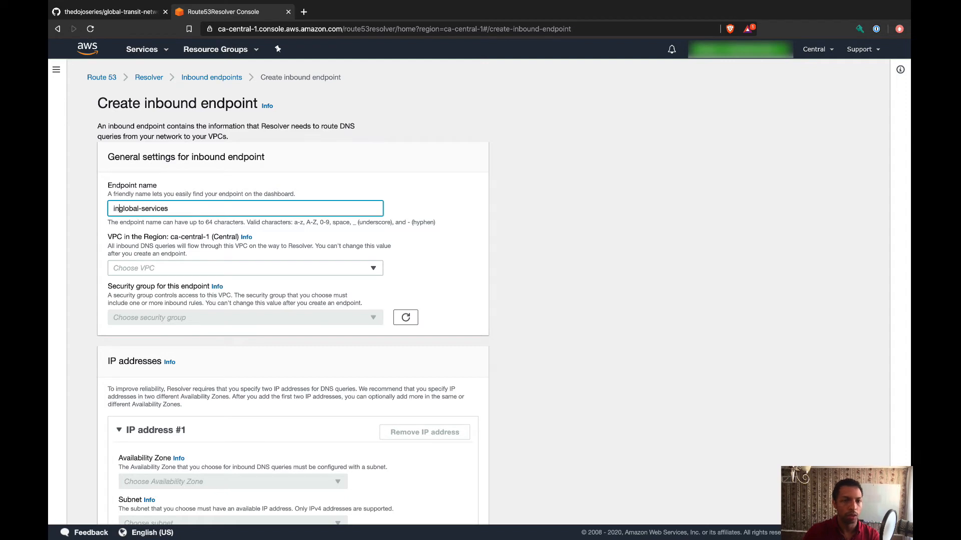
pyautogui.click(153, 268)
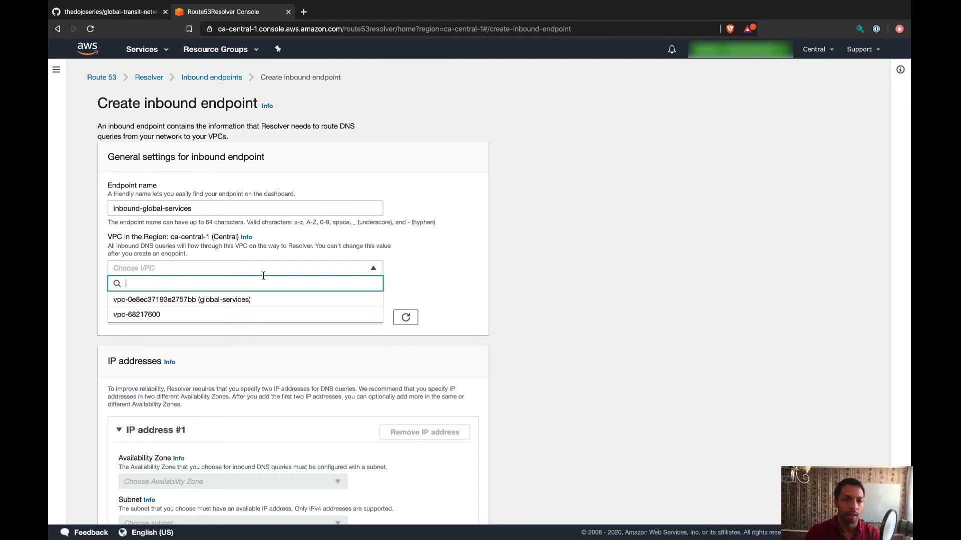
pyautogui.click(216, 300)
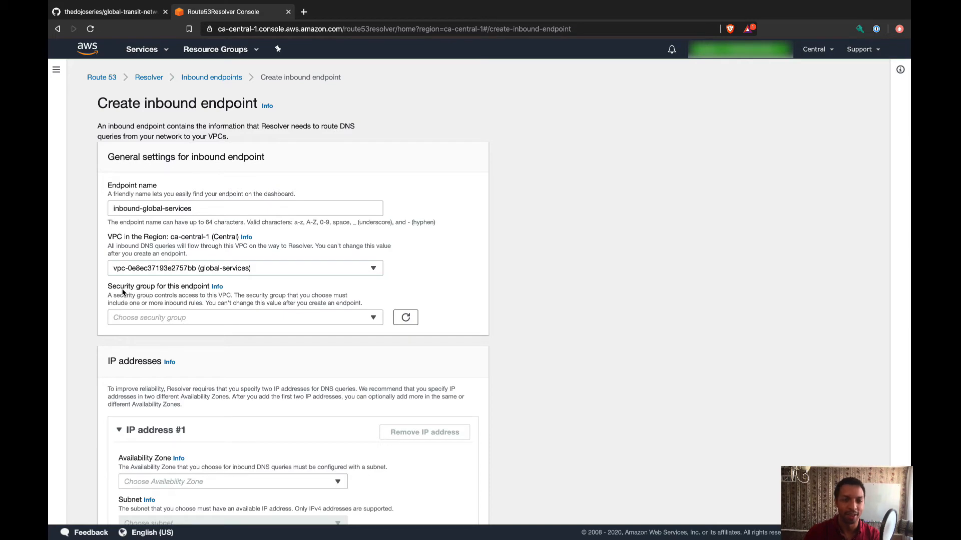
# - Open the EC2 console in a separate browser tab and start creating a new security group
pyautogui.click(153, 49)
pyautogui.write('ec2')
pyautogui.keyDown('super'); pyautogui.click(227, 106); pyautogui.keyUp('super')
pyautogui.click(152, 51)
pyautogui.hotkey('ctrl', 'Tab')
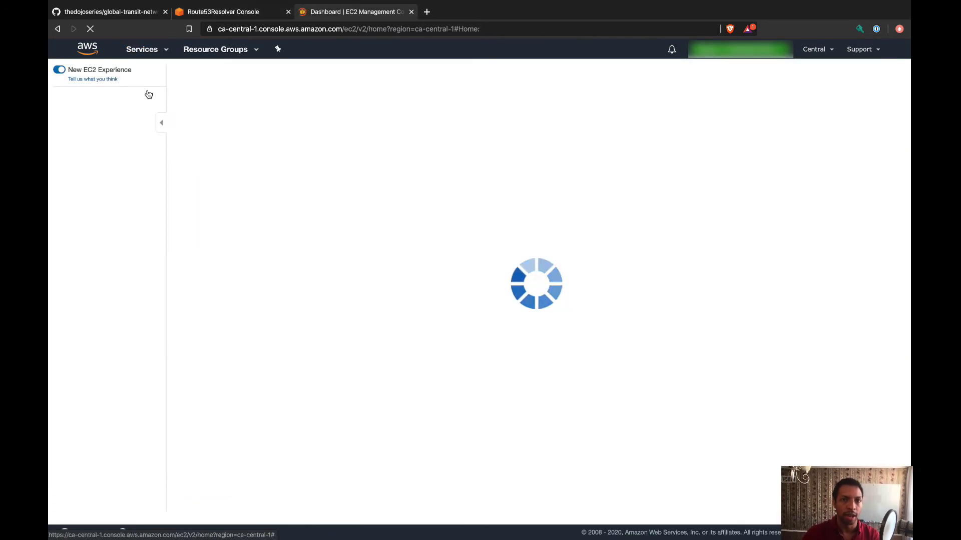
pyautogui.scroll(-2, 108, 343)
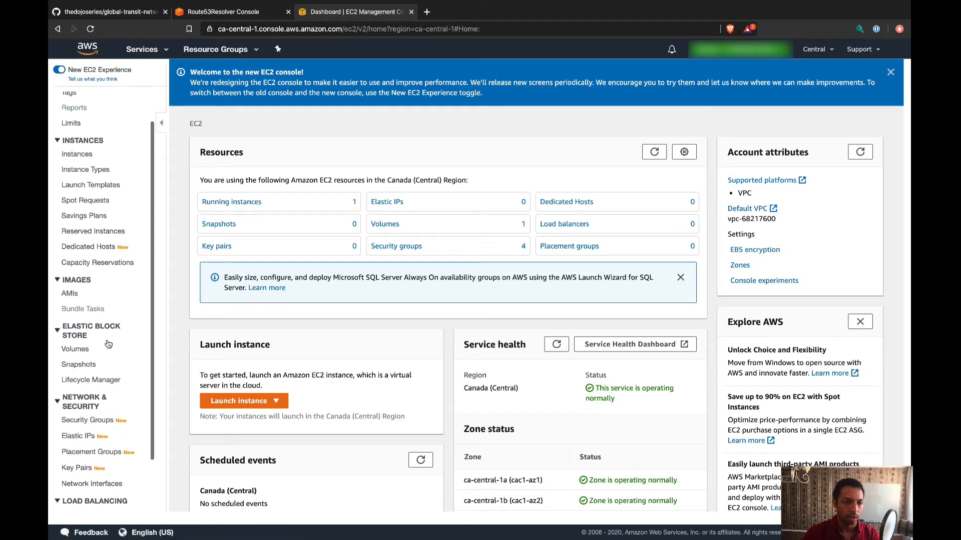
pyautogui.click(95, 421)
pyautogui.click(788, 107)
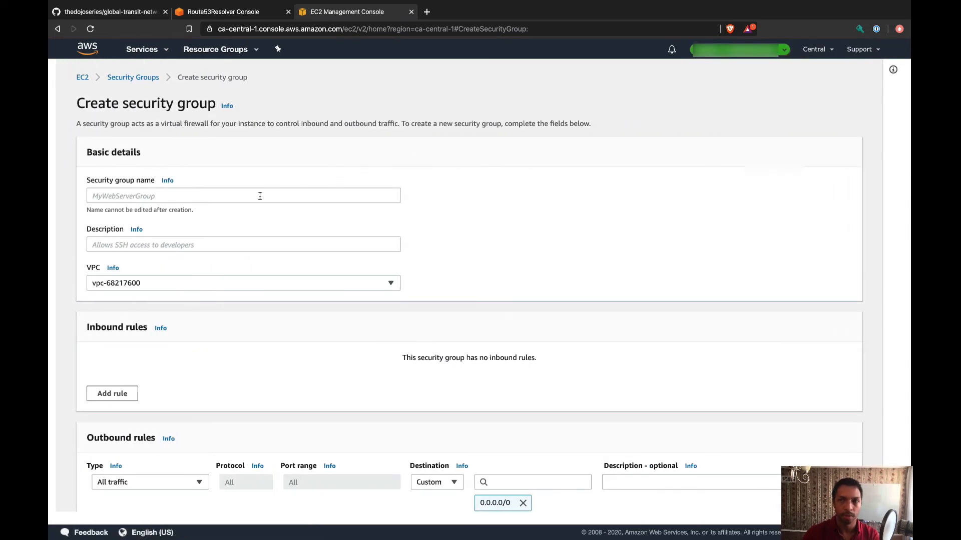
# - Set the security group's name and description to dns and assign it to the global-services VPC
pyautogui.click(248, 198)
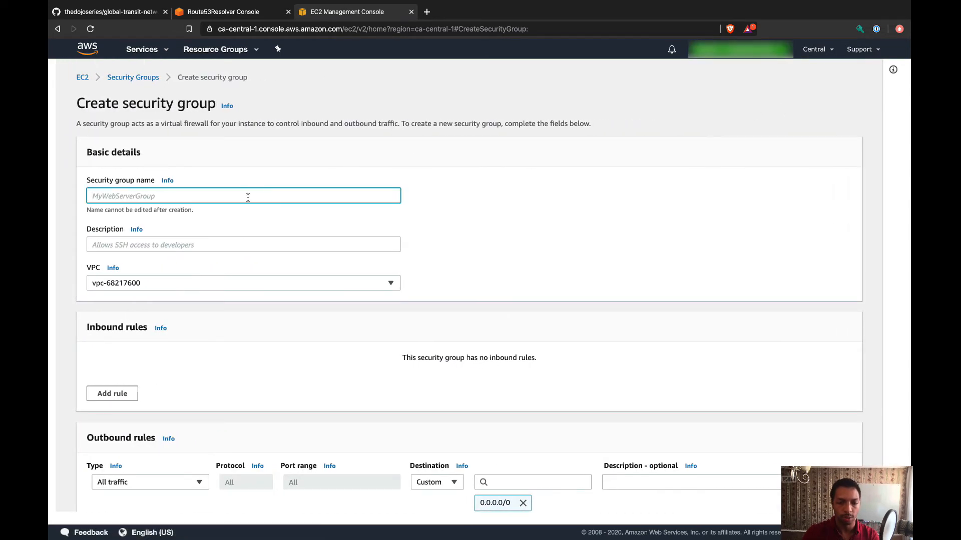
pyautogui.write('dns')
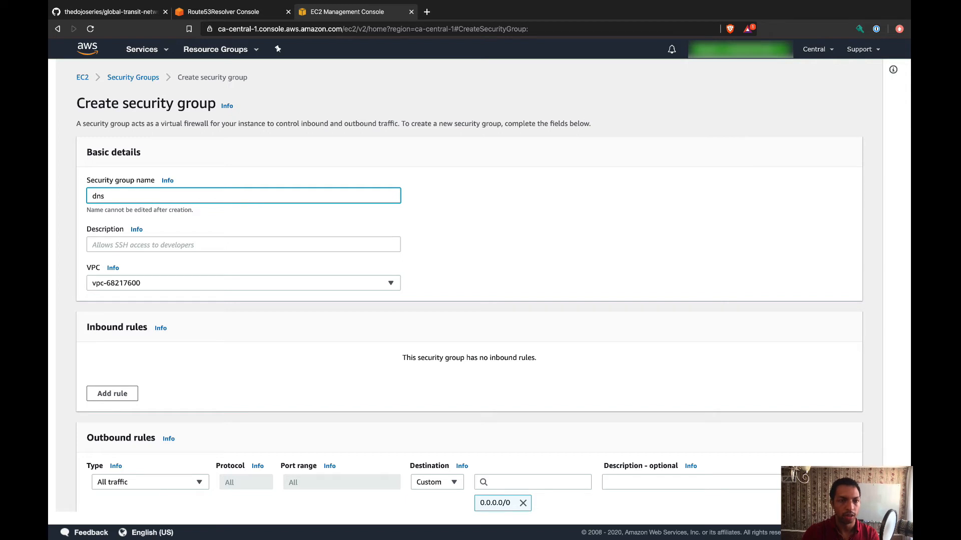
pyautogui.click(232, 244)
pyautogui.write('dns')
pyautogui.click(189, 280)
pyautogui.click(202, 314)
# - Add an inbound DNS (TCP) rule with the custom source 10.112.0.0/12 to the dns security group
pyautogui.scroll(-3, 384, 385)
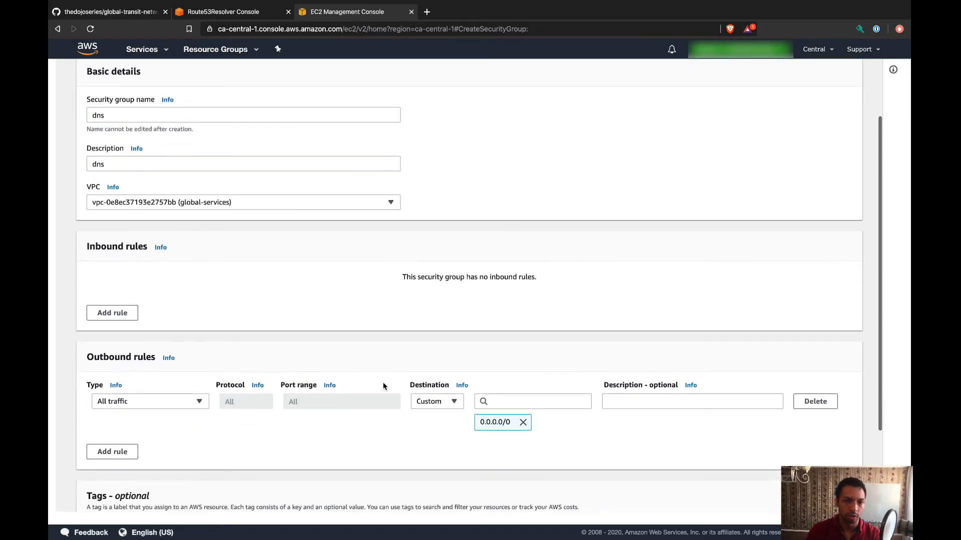
pyautogui.click(116, 313)
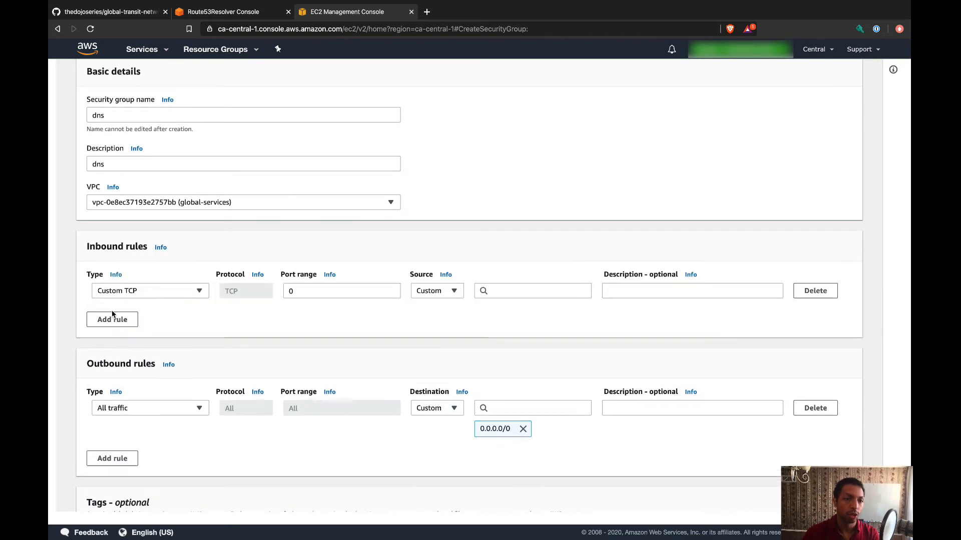
pyautogui.click(195, 295)
pyautogui.write('dns')
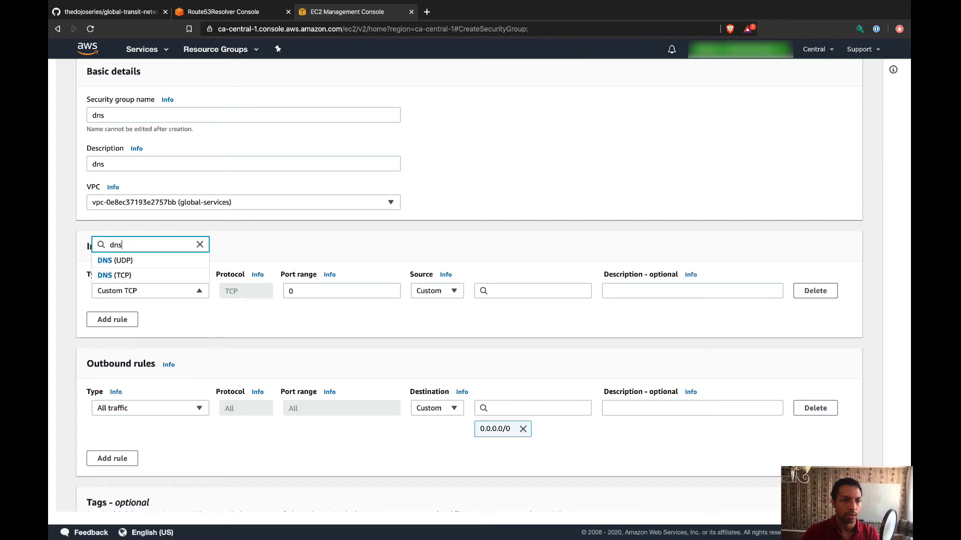
pyautogui.click(129, 276)
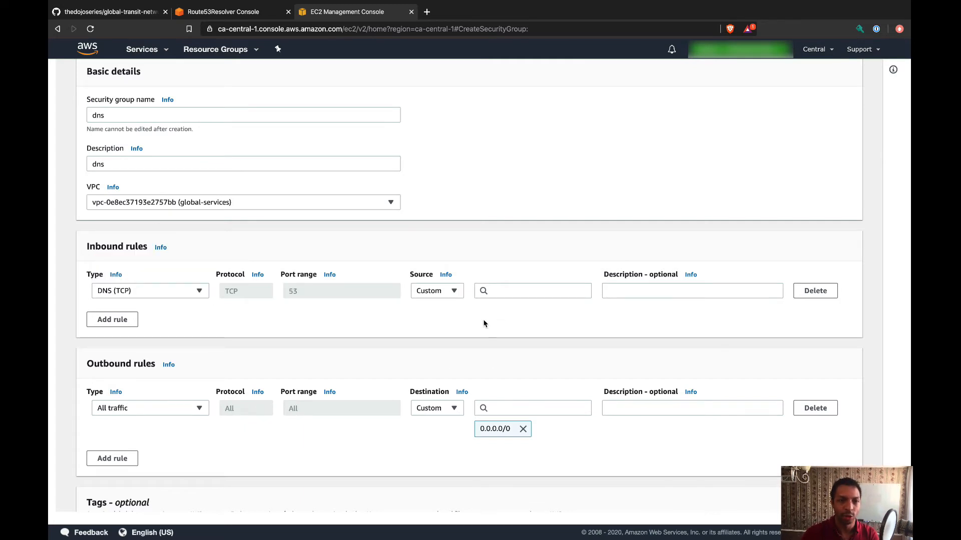
pyautogui.click(498, 293)
pyautogui.write('1')
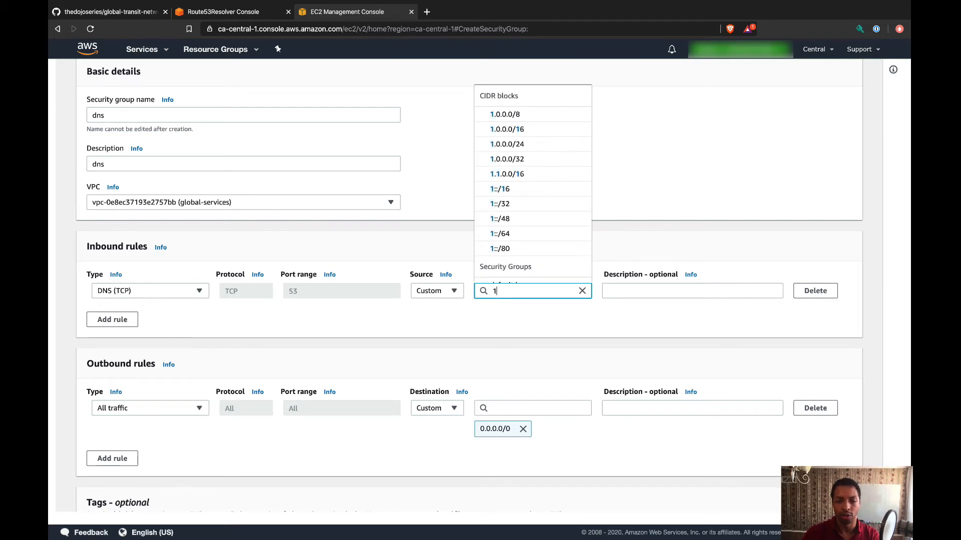
pyautogui.write('0.112.0.0/12')
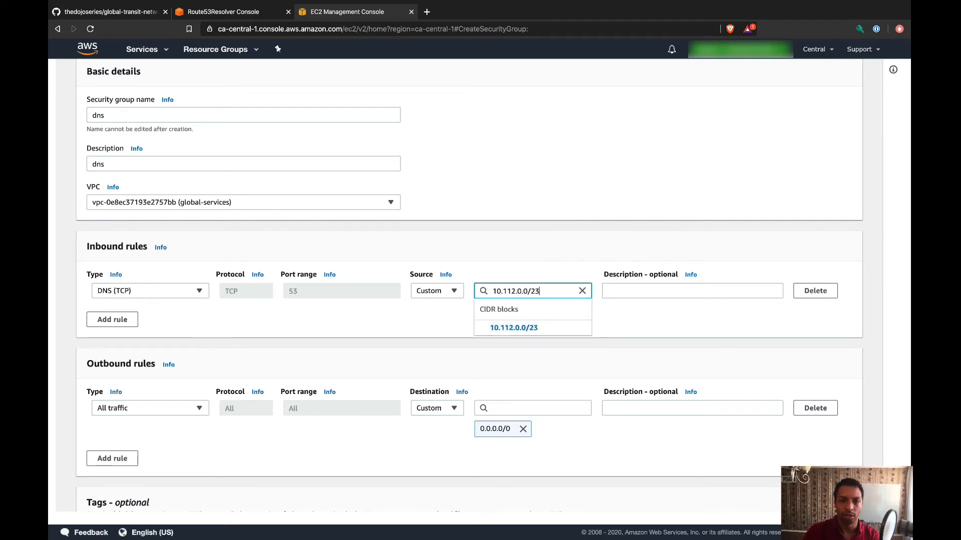
pyautogui.press('Return')
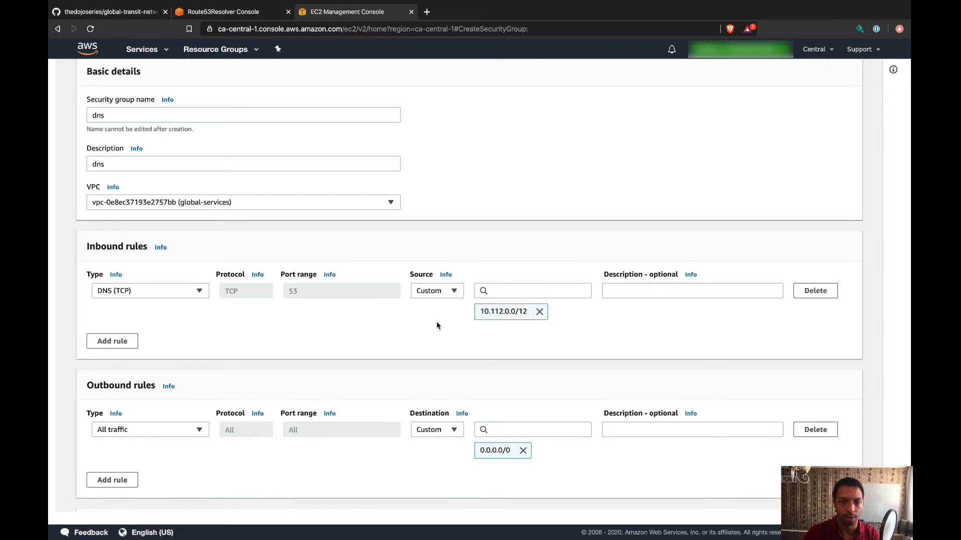
# - Add a second inbound rule of type DNS (UDP) with the custom source 10.112.0.0/12
pyautogui.click(115, 339)
pyautogui.click(148, 338)
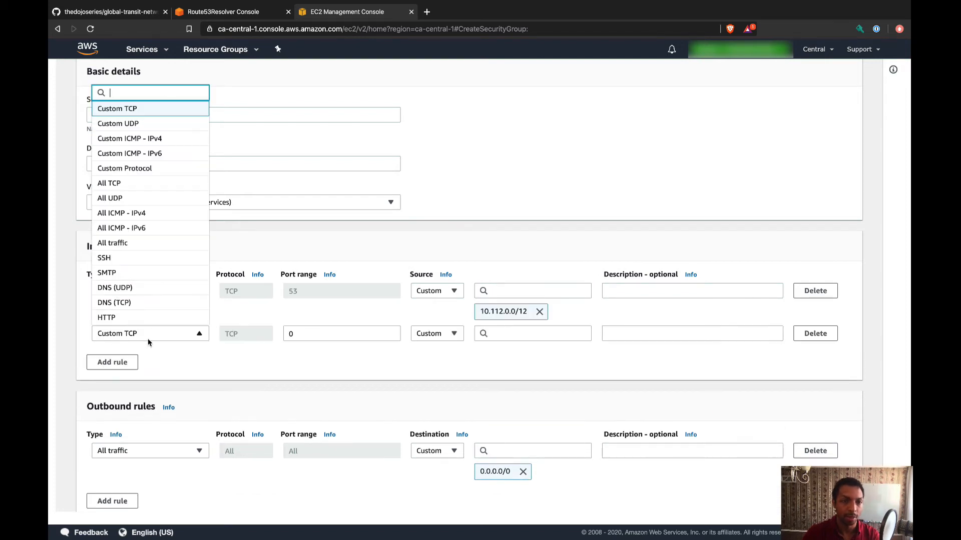
pyautogui.write('ns')
pyautogui.click(132, 304)
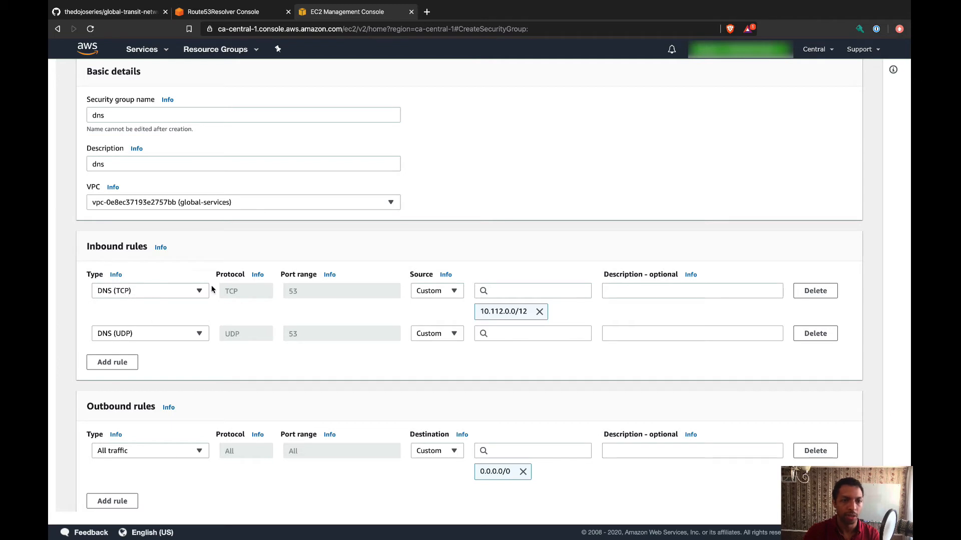
pyautogui.click(516, 335)
pyautogui.write('1')
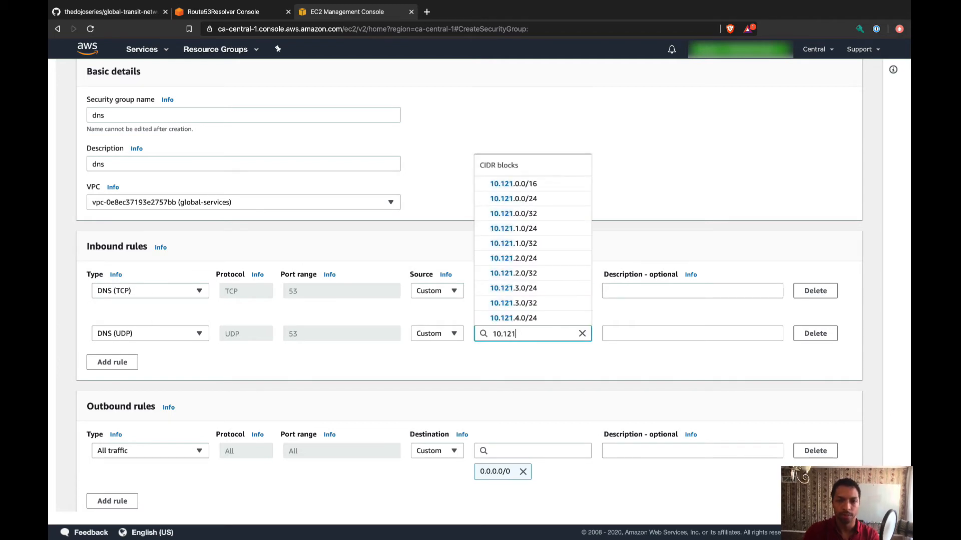
pyautogui.write('0.112.0.0/12')
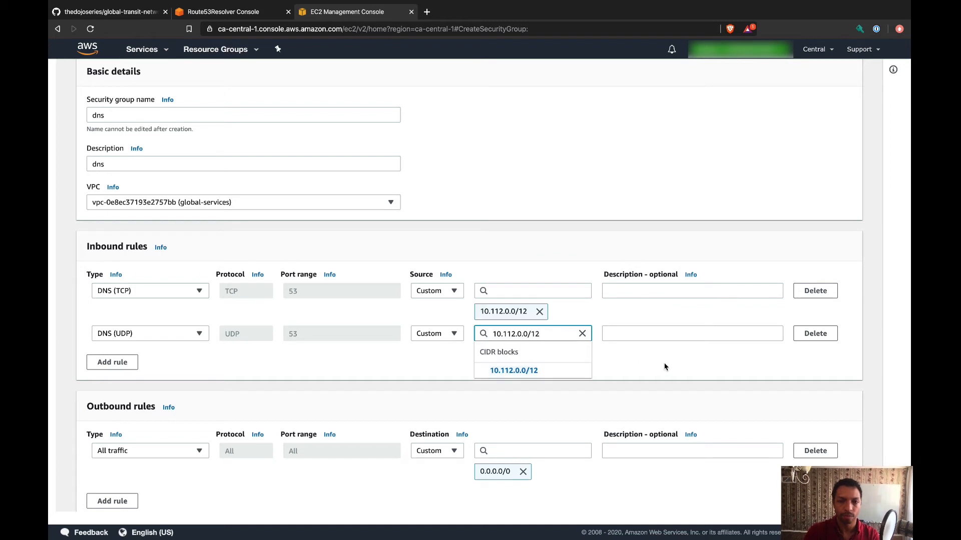
pyautogui.press('Return')
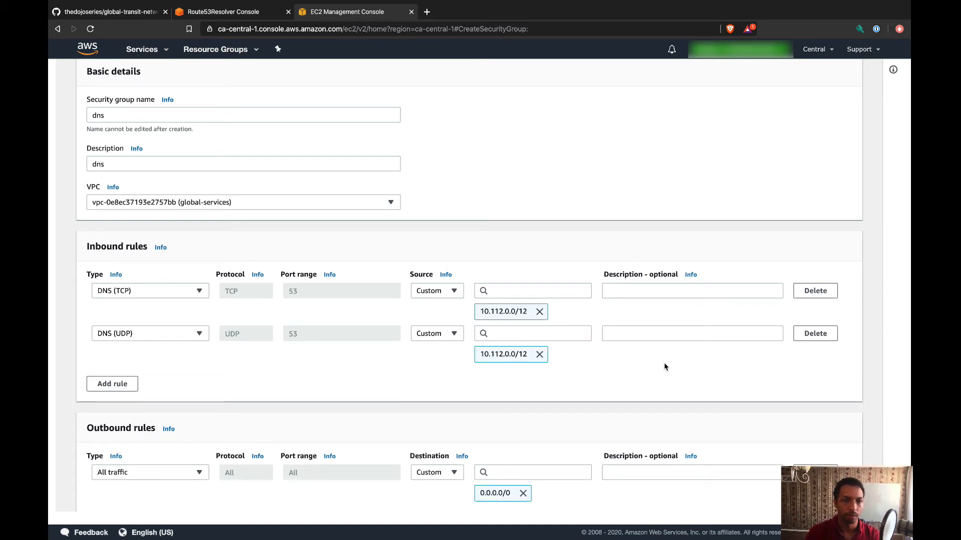
# - Finish creating the dns security group, and choose it as the security group of the inbound endpoint in the Route 53 Resolver tab
pyautogui.scroll(-5, 665, 367)
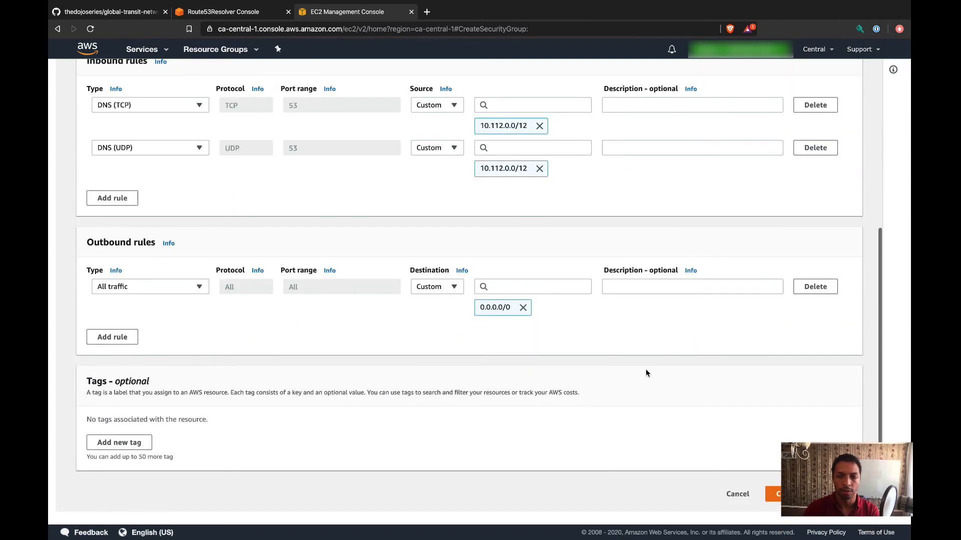
pyautogui.click(823, 494)
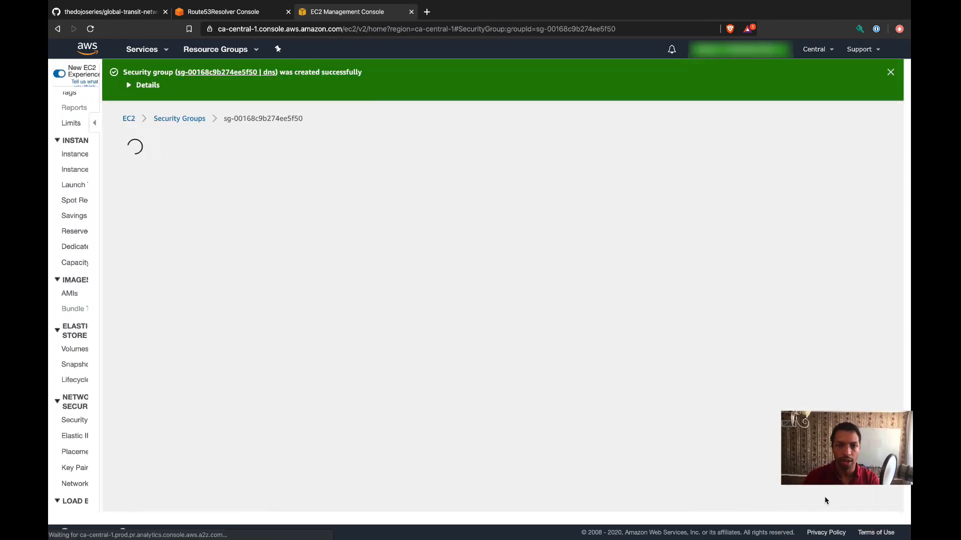
pyautogui.hotkey('ctrl', 'shift', 'Tab')
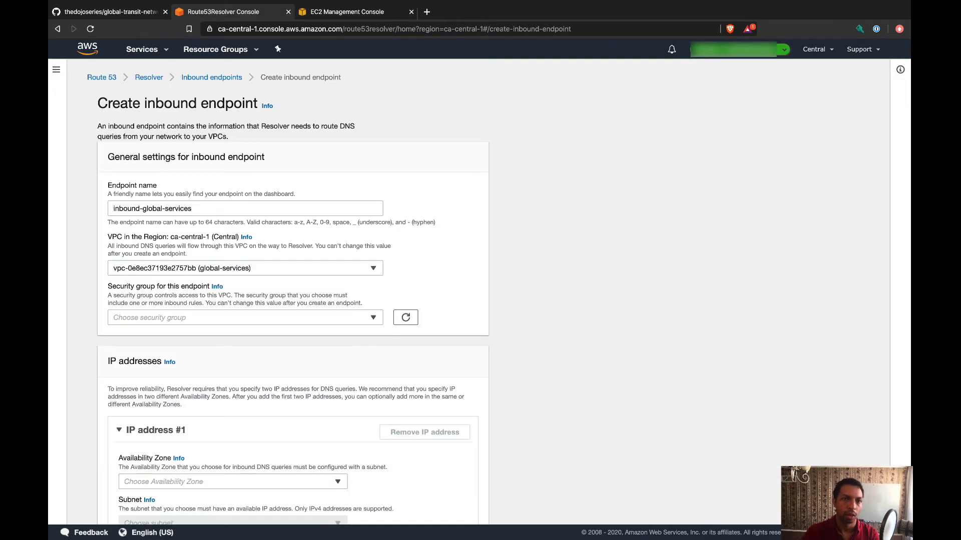
pyautogui.click(369, 319)
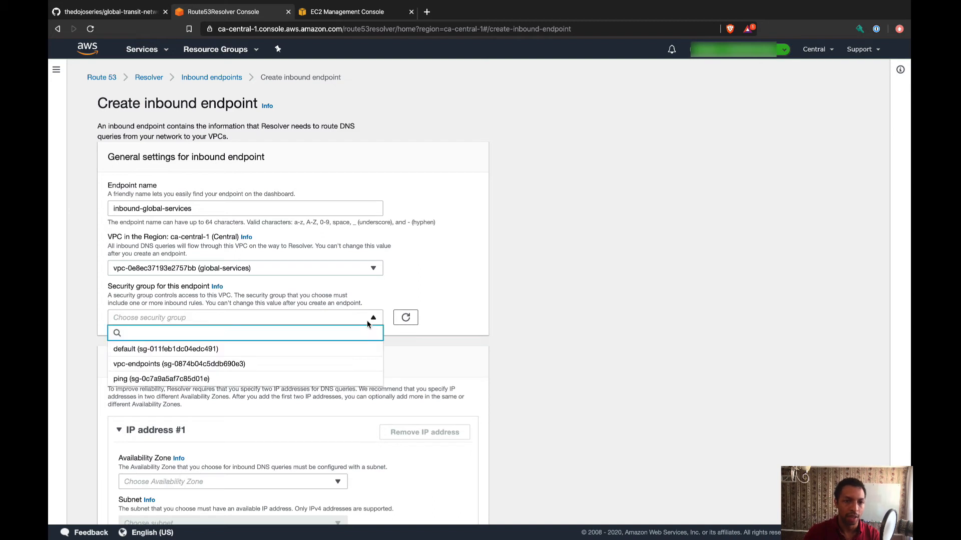
pyautogui.click(469, 320)
pyautogui.click(405, 318)
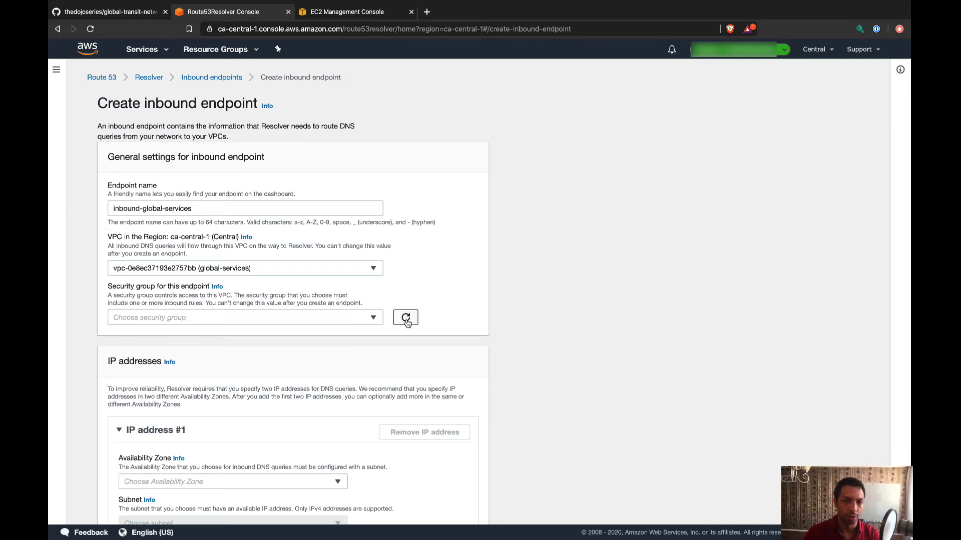
pyautogui.click(361, 320)
pyautogui.click(144, 349)
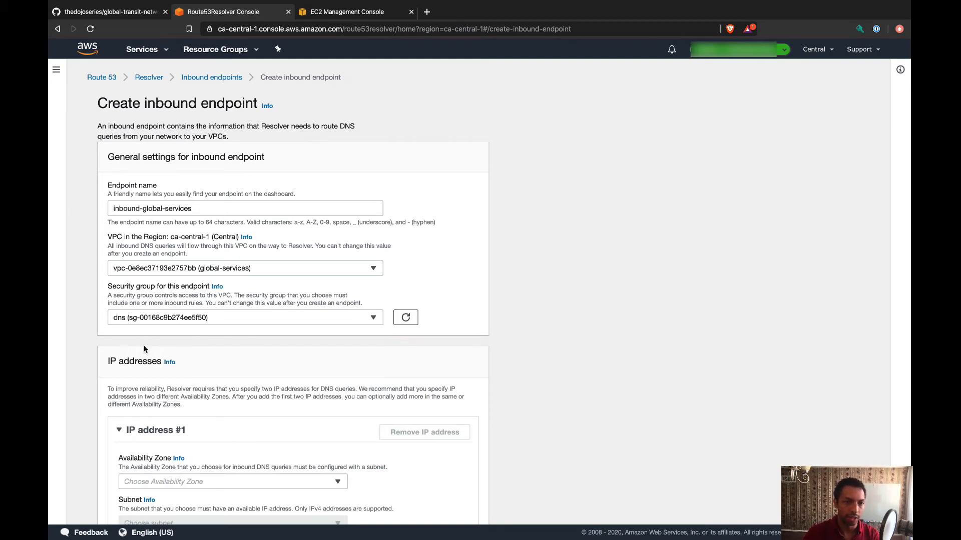
# - Set the endpoint's IP address #1 to ca-central-1a and the private-a subnet, keeping the IP address selected automatically
pyautogui.scroll(-5, 530, 338)
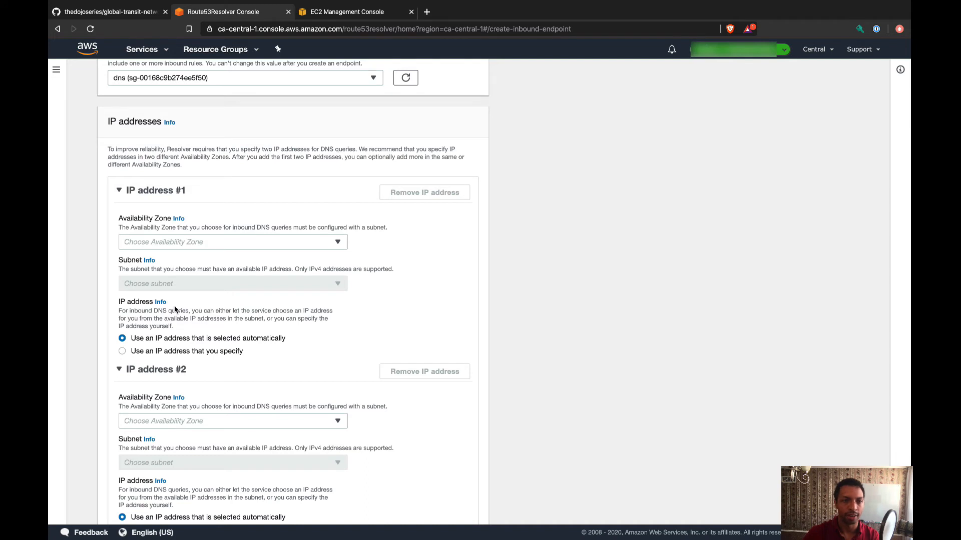
pyautogui.click(184, 241)
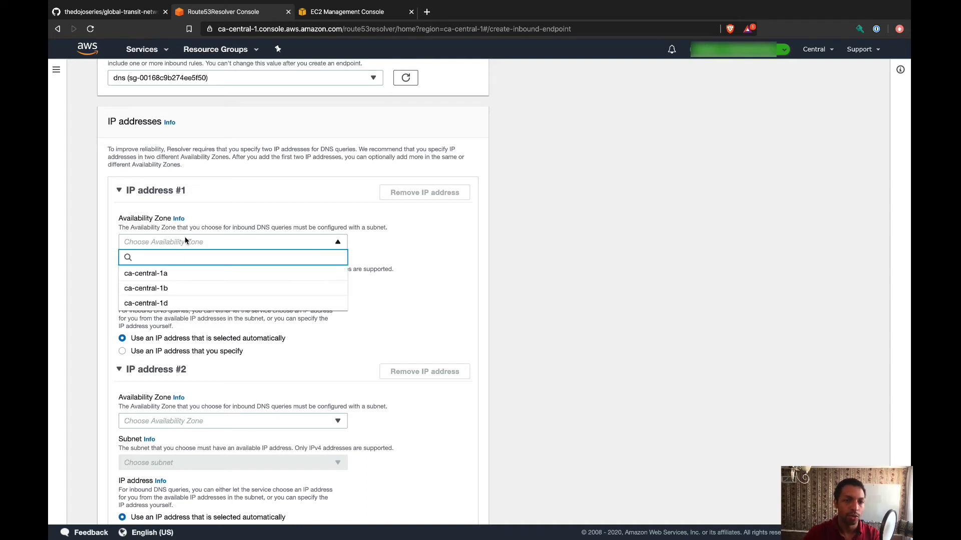
pyautogui.click(161, 275)
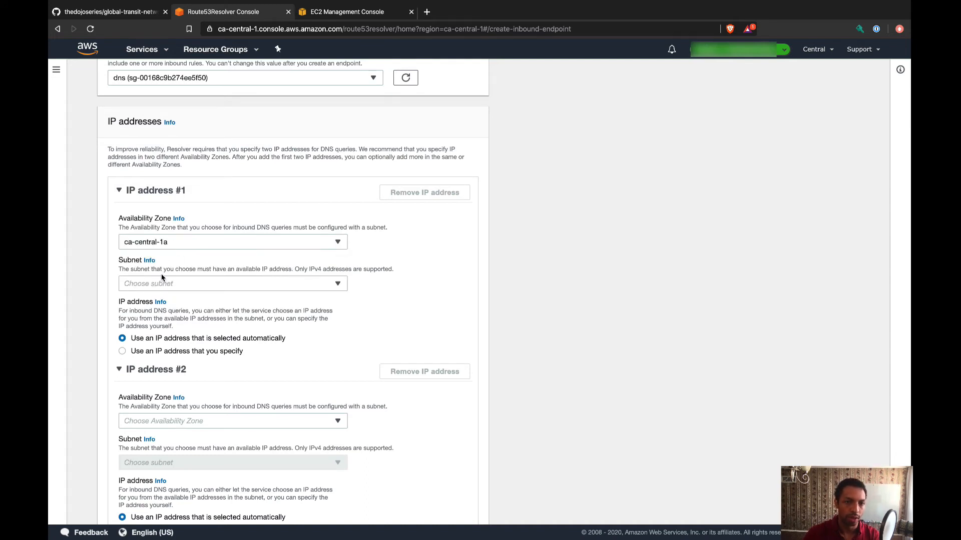
pyautogui.click(169, 283)
pyautogui.click(228, 316)
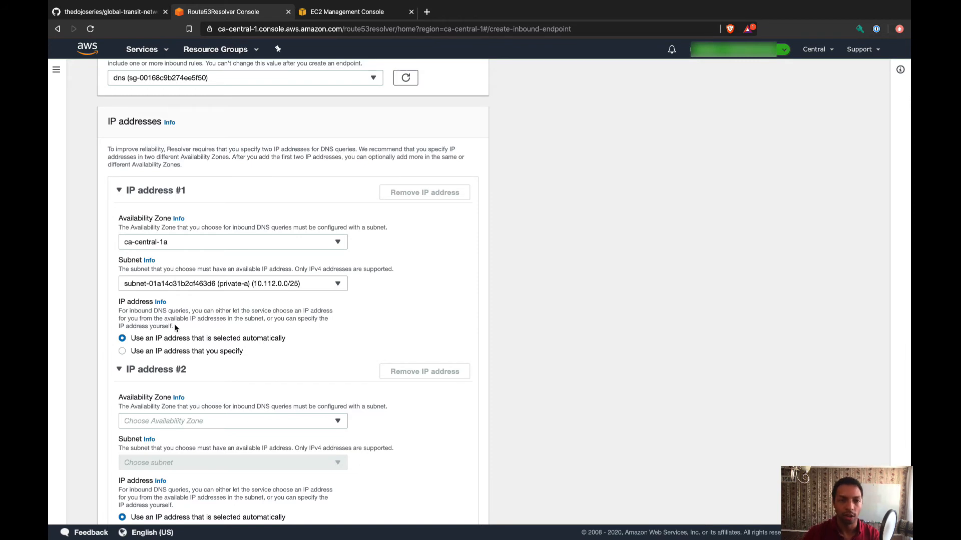
pyautogui.click(137, 352)
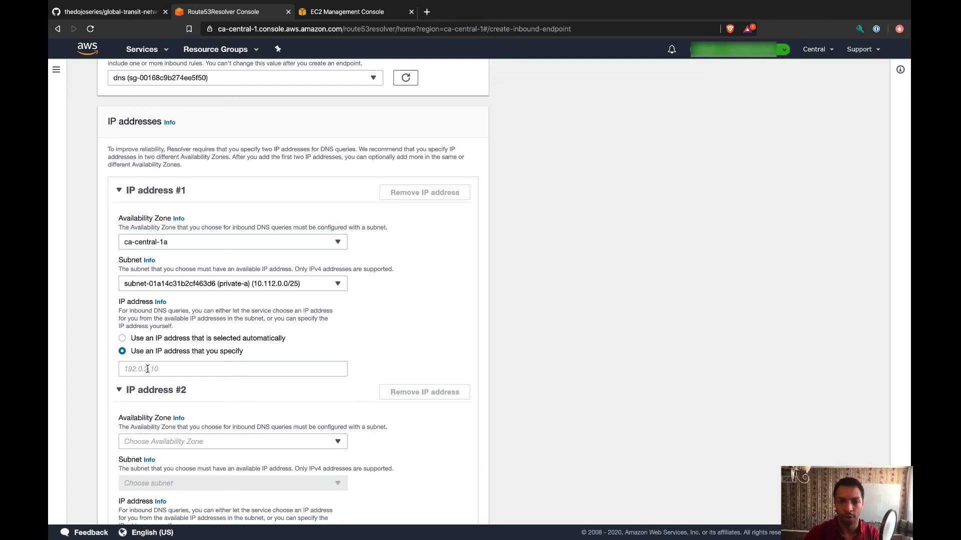
pyautogui.click(175, 339)
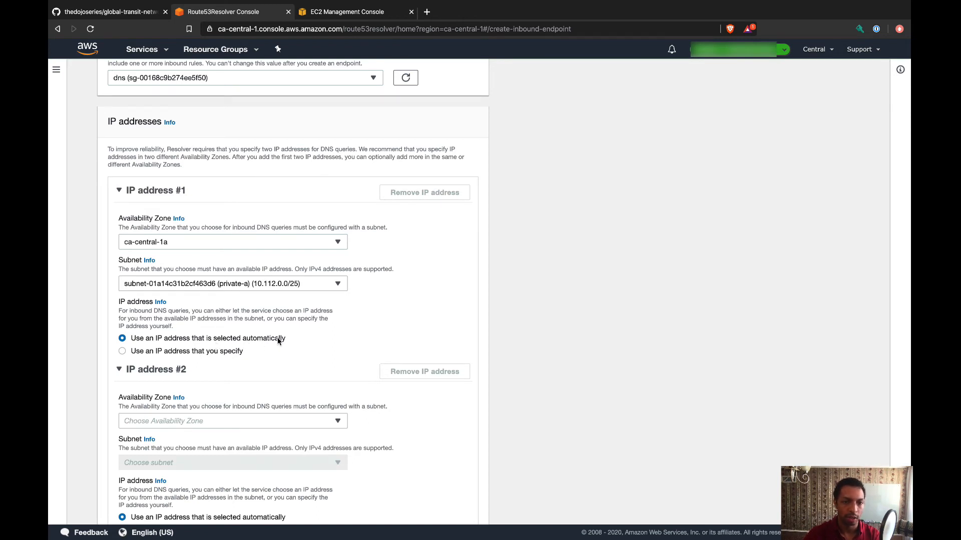
# - Set IP address #2 to ca-central-1b with the private-b subnet and submit the inbound endpoint
pyautogui.scroll(-2, 277, 337)
pyautogui.click(235, 314)
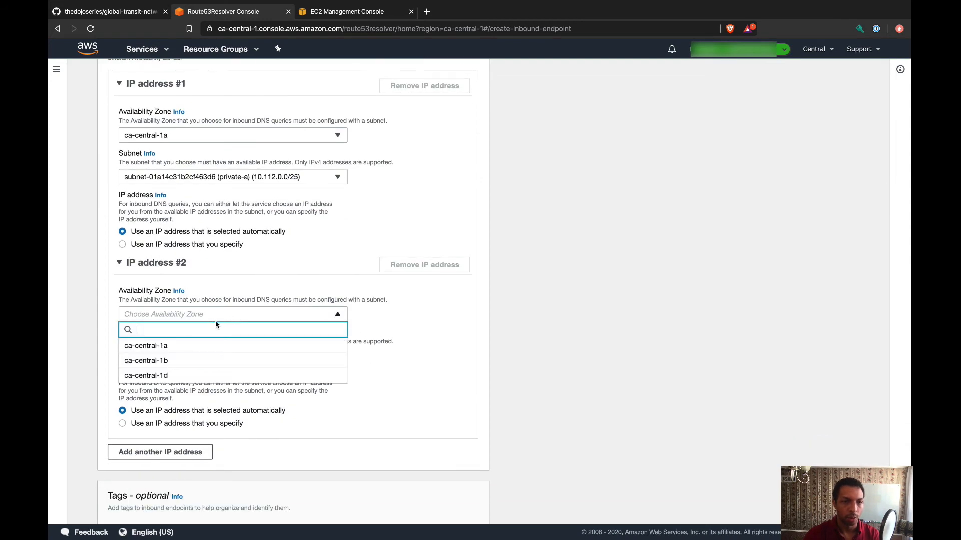
pyautogui.click(155, 359)
pyautogui.click(173, 356)
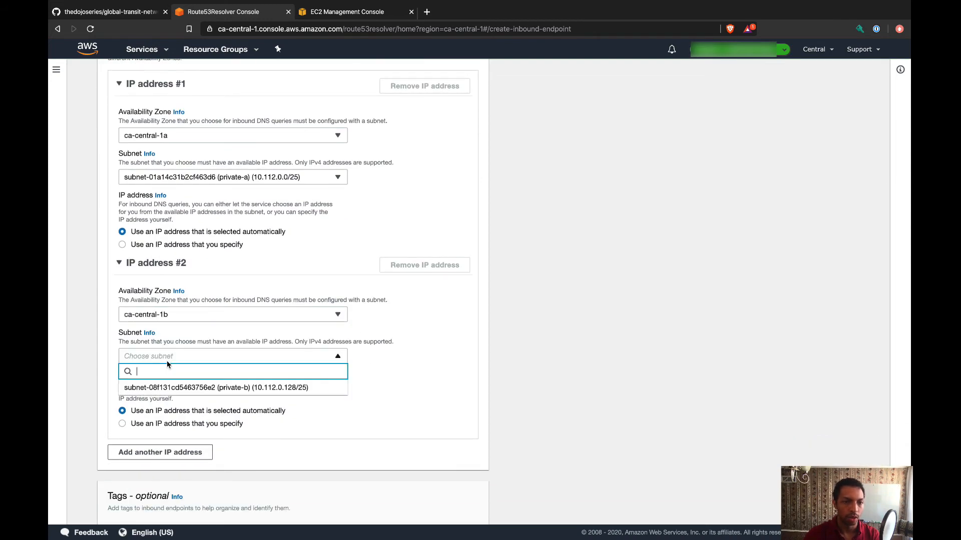
pyautogui.click(183, 388)
pyautogui.scroll(-1, 398, 393)
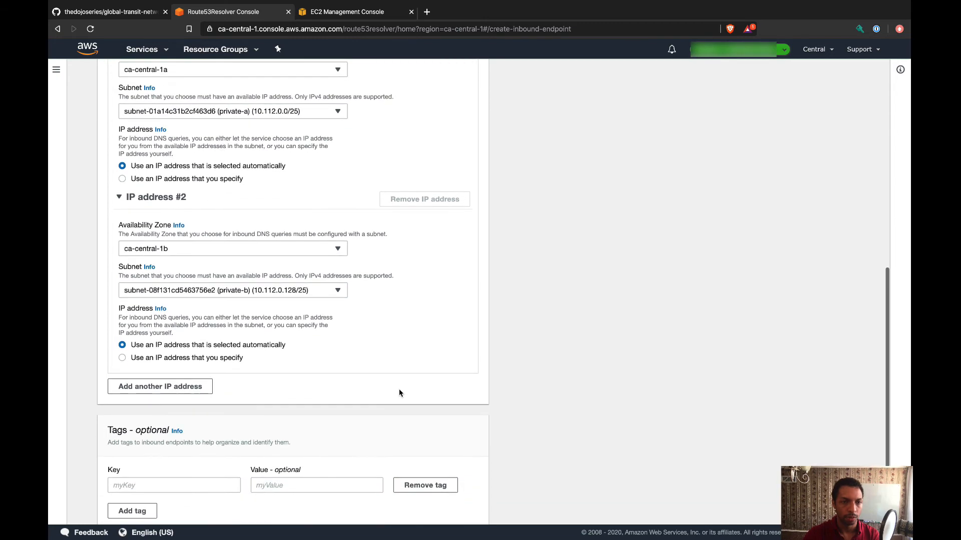
pyautogui.scroll(-1, 347, 353)
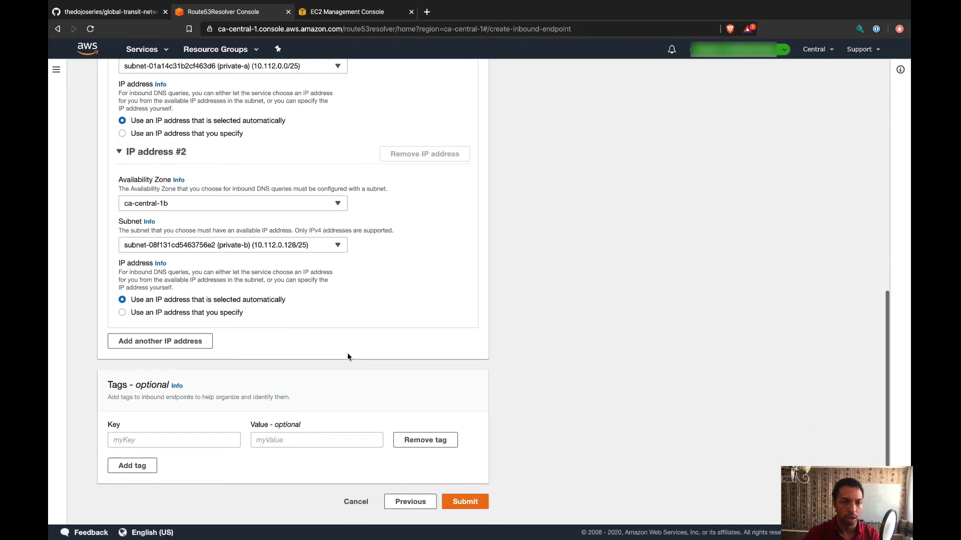
pyautogui.click(475, 502)
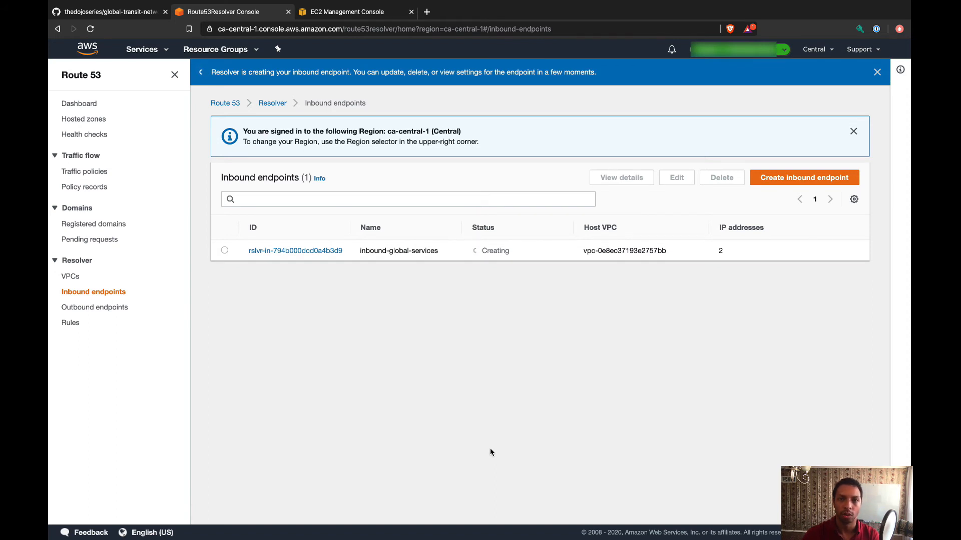
# - Switch Route 53 Resolver to the Europe (London) region and start creating an outbound endpoint
pyautogui.click(65, 308)
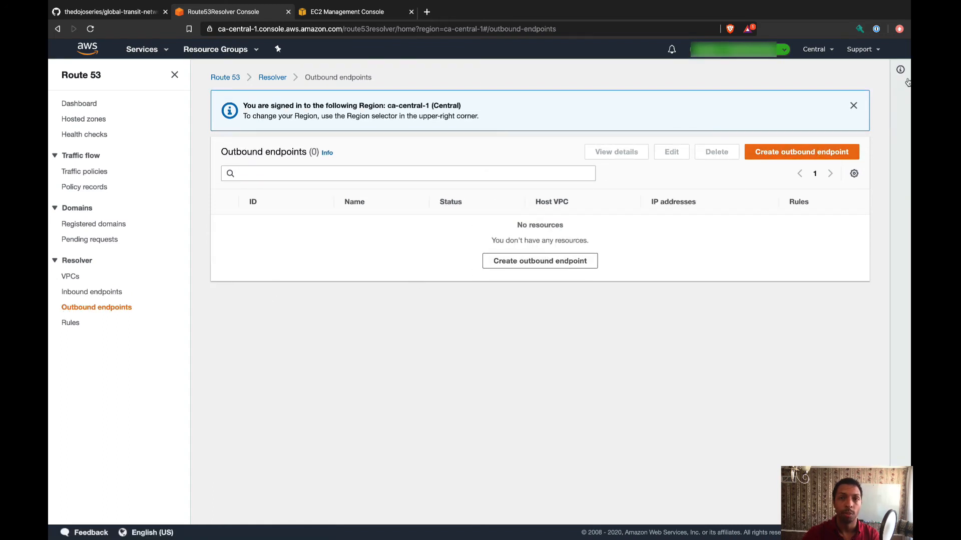
pyautogui.click(814, 49)
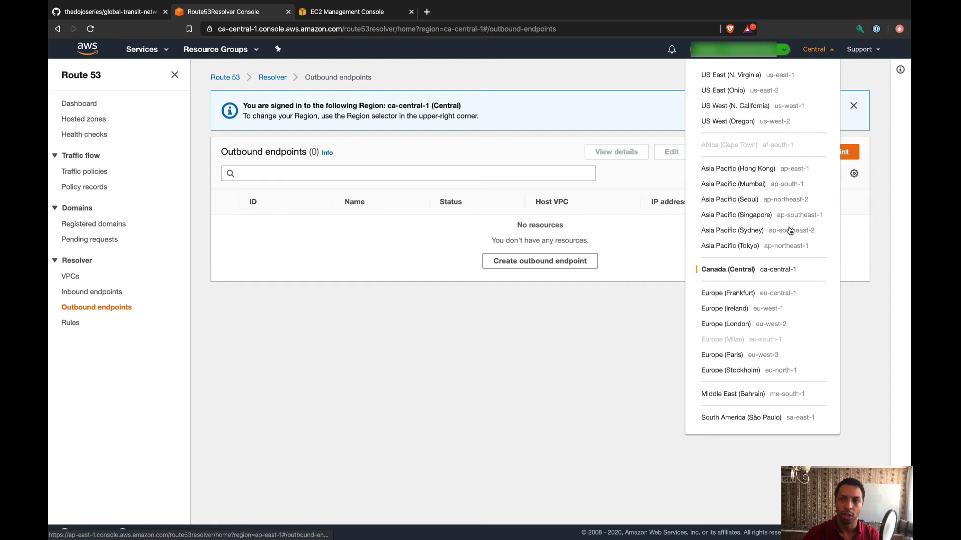
pyautogui.click(747, 325)
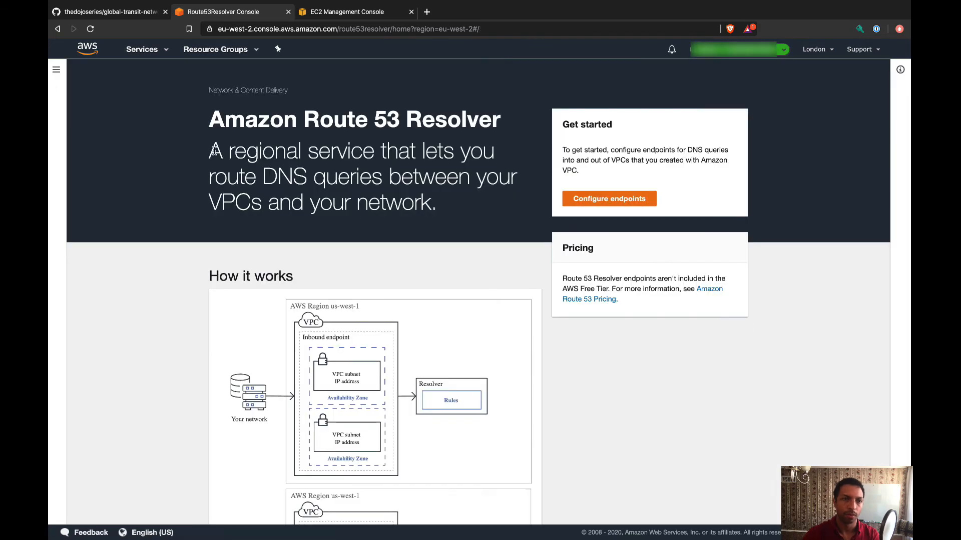
pyautogui.click(57, 69)
pyautogui.click(96, 307)
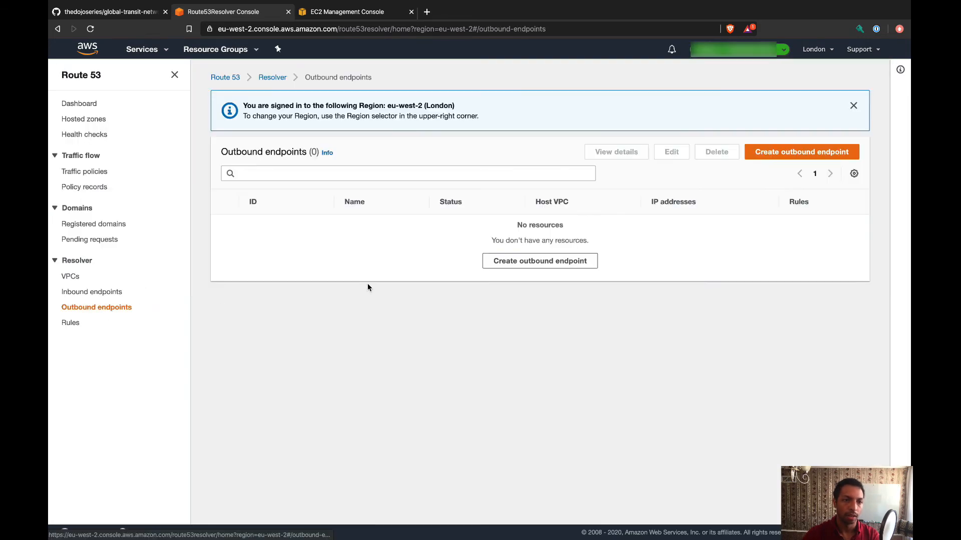
pyautogui.click(508, 260)
# - Name the outbound endpoint outbound-uk-prod and assign it to the uk-prod VPC
pyautogui.click(159, 210)
pyautogui.write('outbound-k')
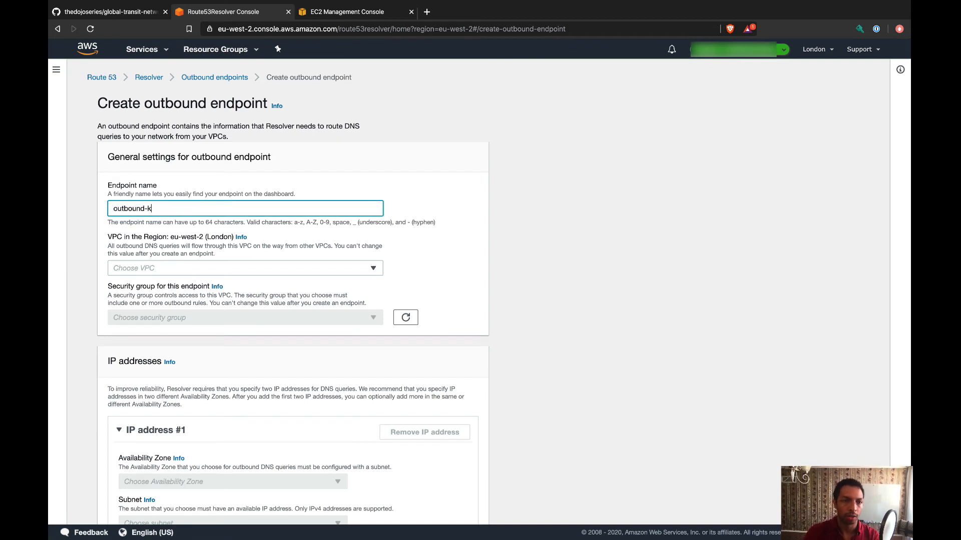
pyautogui.press('BackSpace')
pyautogui.write('uk-prod')
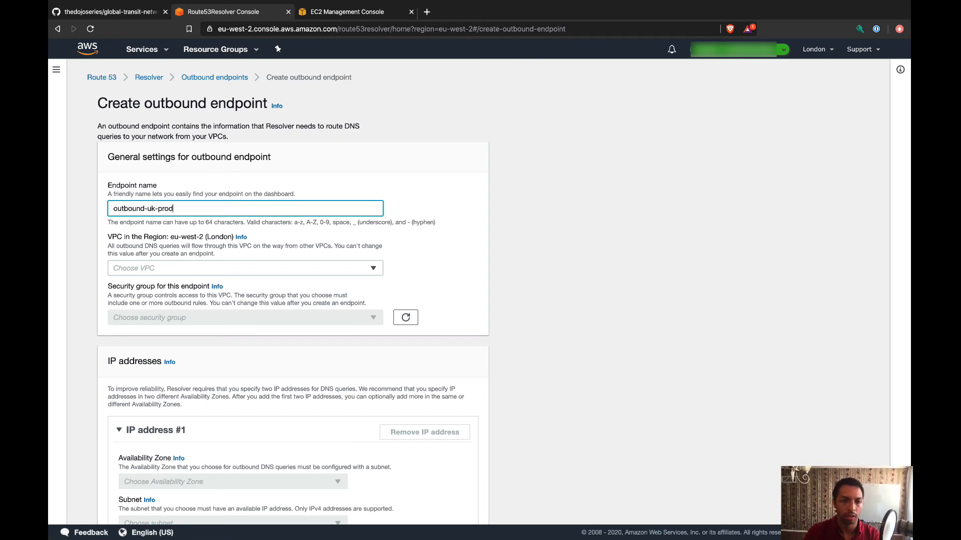
pyautogui.click(137, 269)
pyautogui.click(220, 300)
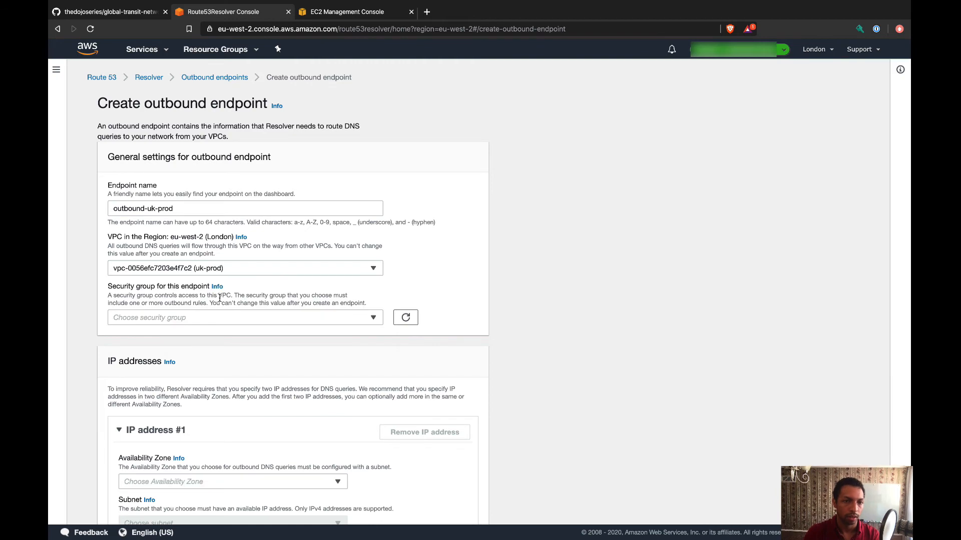
# - Switch the EC2 console tab to the Europe (London) region and start creating a new security group there
pyautogui.click(222, 317)
pyautogui.click(220, 314)
pyautogui.click(364, 12)
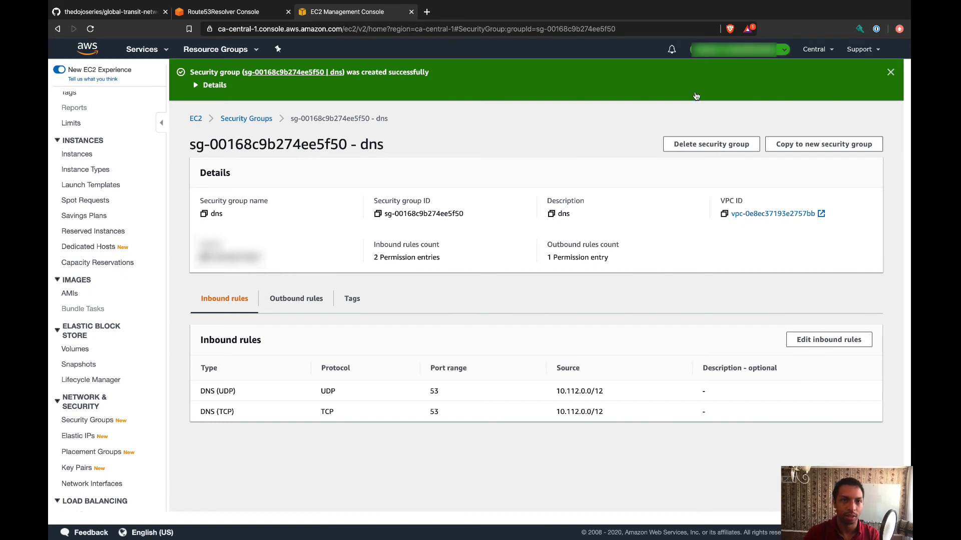
pyautogui.click(816, 49)
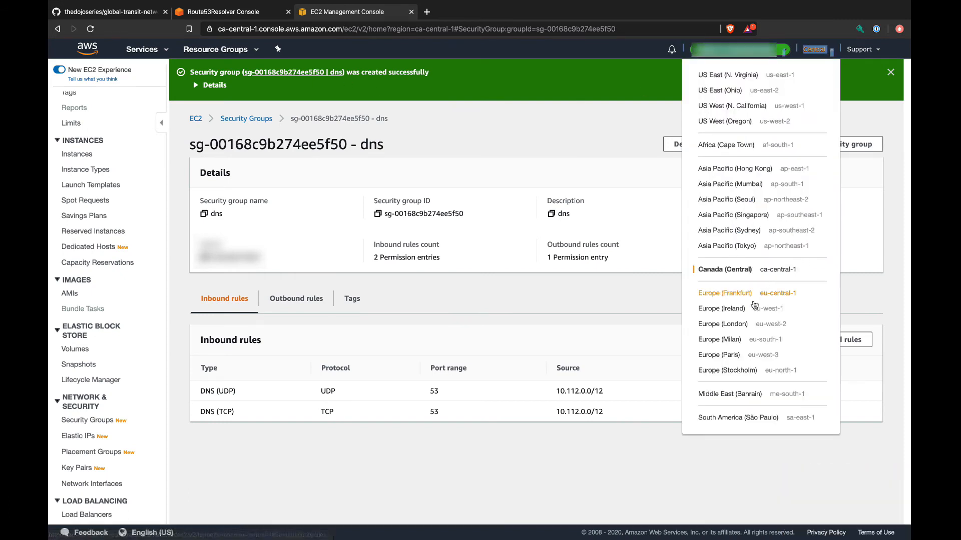
pyautogui.click(738, 324)
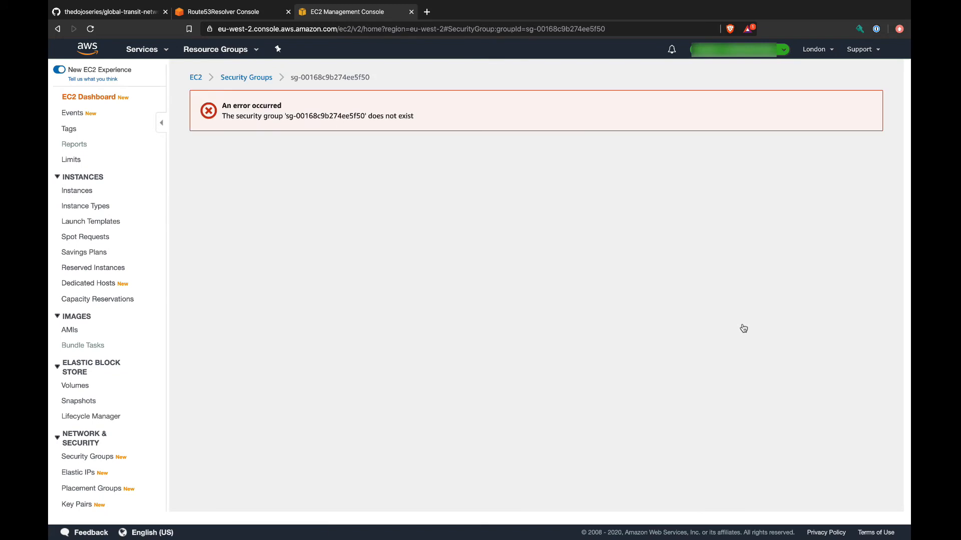
pyautogui.click(258, 77)
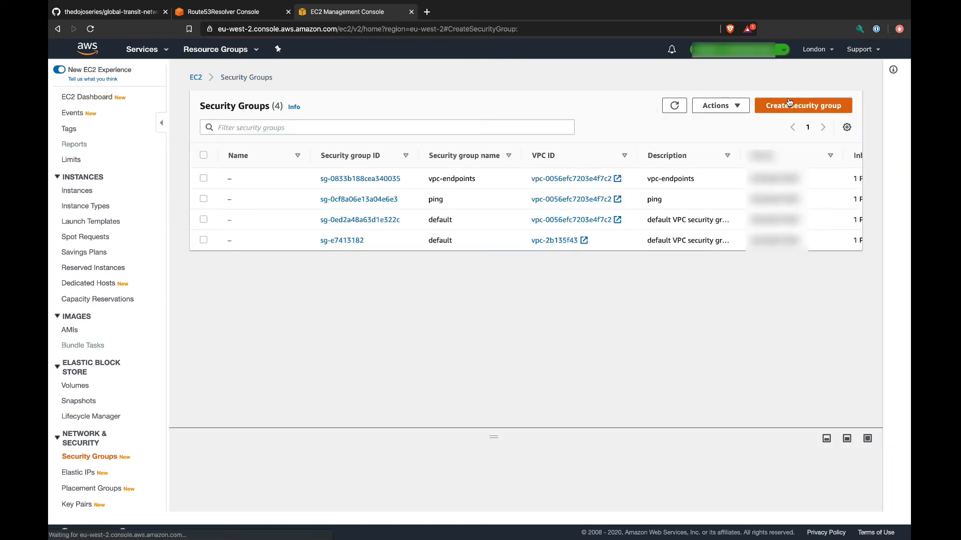
pyautogui.click(799, 105)
# - Set the security group's name and description to dns and assign it to the uk-prod VPC
pyautogui.write('dn')
pyautogui.press('Tab')
pyautogui.write('dns')
pyautogui.click(160, 283)
pyautogui.click(151, 318)
# - Add an inbound DNS (TCP) rule with the custom source 10.116.0.0/19 to the security group
pyautogui.scroll(-5, 151, 317)
pyautogui.click(112, 273)
pyautogui.click(145, 256)
pyautogui.write('dns')
pyautogui.click(136, 296)
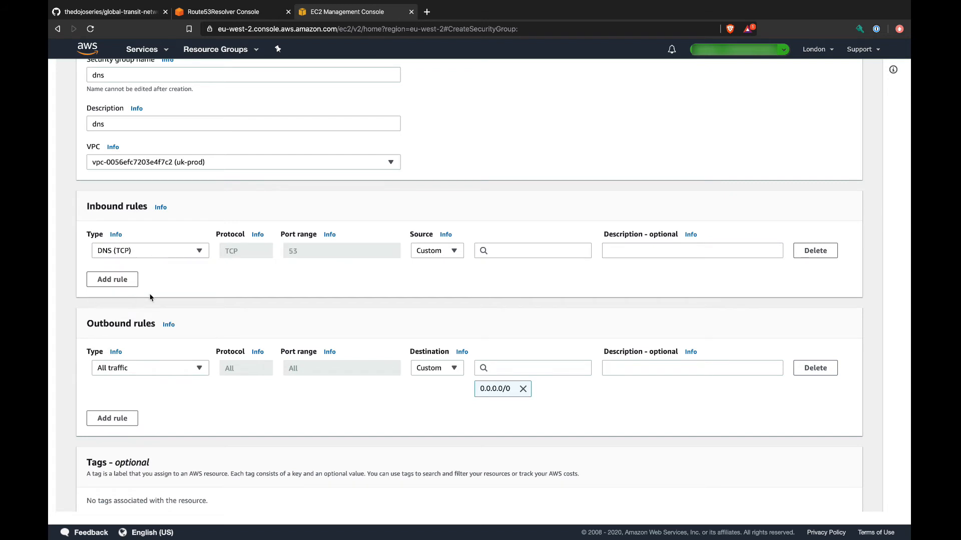
pyautogui.click(526, 251)
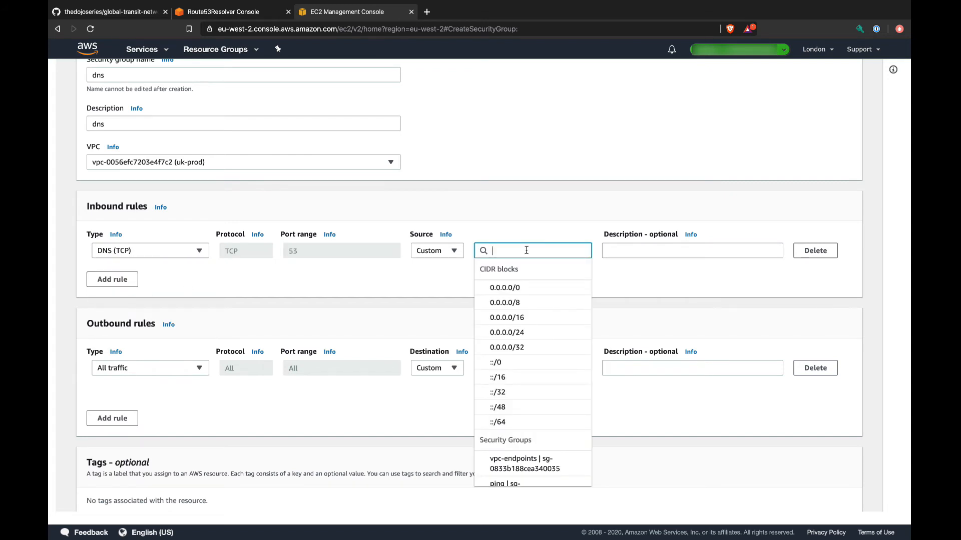
pyautogui.click(527, 234)
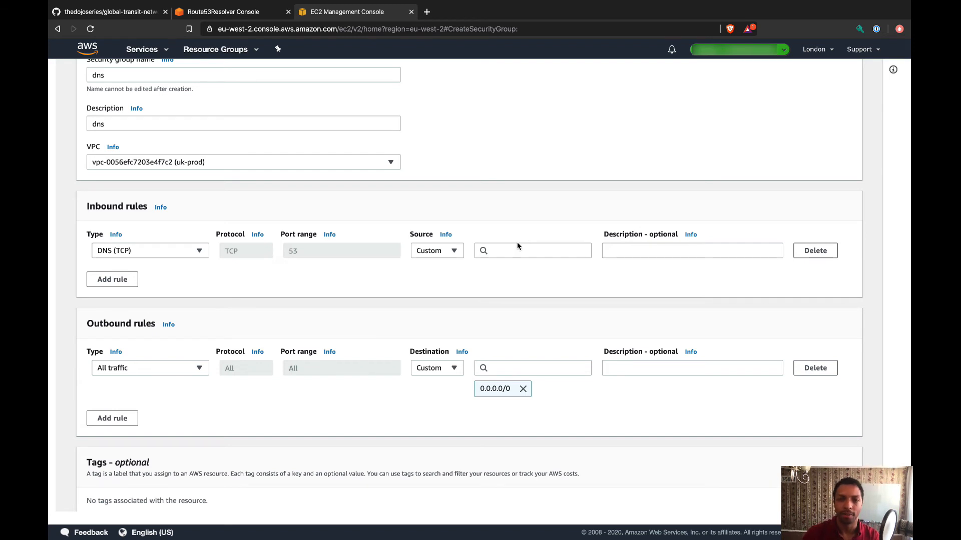
pyautogui.click(530, 250)
pyautogui.write('10.')
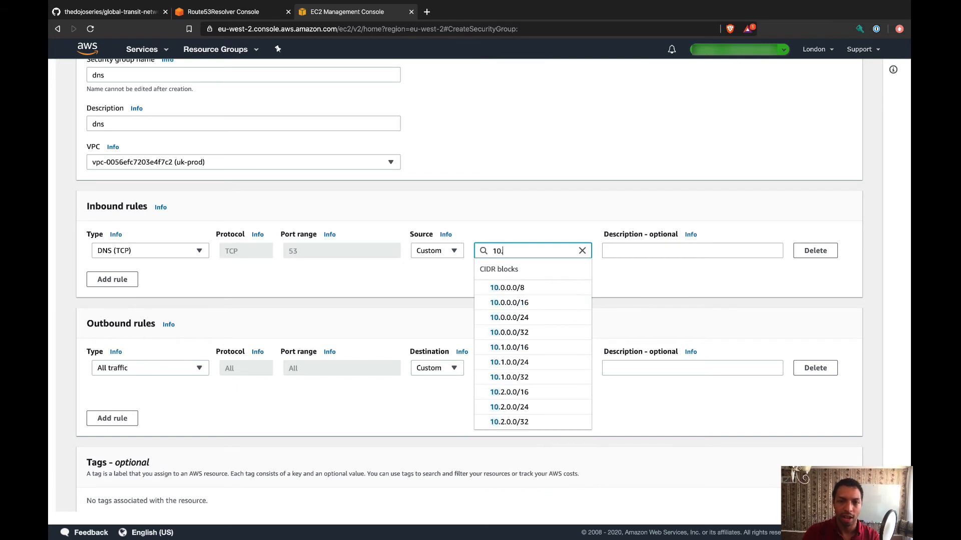
pyautogui.write('116')
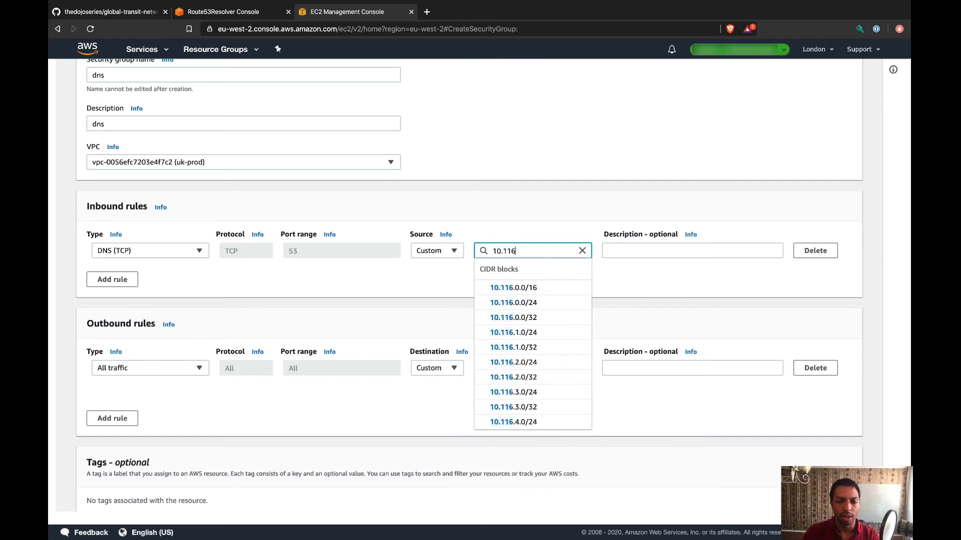
pyautogui.write('.0.0/19')
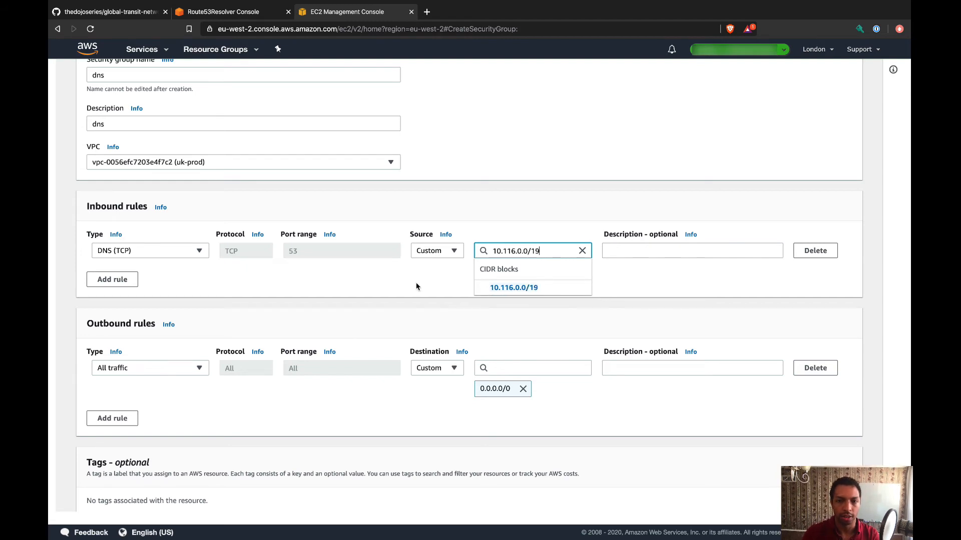
pyautogui.click(416, 284)
# - Add an inbound DNS (UDP) rule with source 10.116.0.0/19 and create the security group
pyautogui.click(113, 300)
pyautogui.click(150, 293)
pyautogui.write('dns')
pyautogui.click(120, 262)
pyautogui.click(533, 293)
pyautogui.write('10.116')
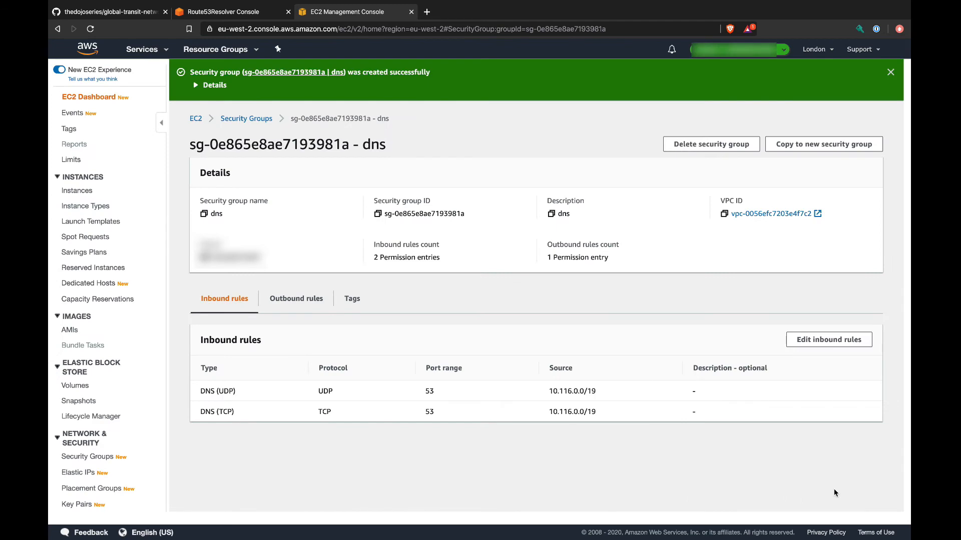
# - In the South America (São Paulo) region, start a security group with name and description dns for the br-prod VPC
pyautogui.click(814, 50)
pyautogui.click(753, 418)
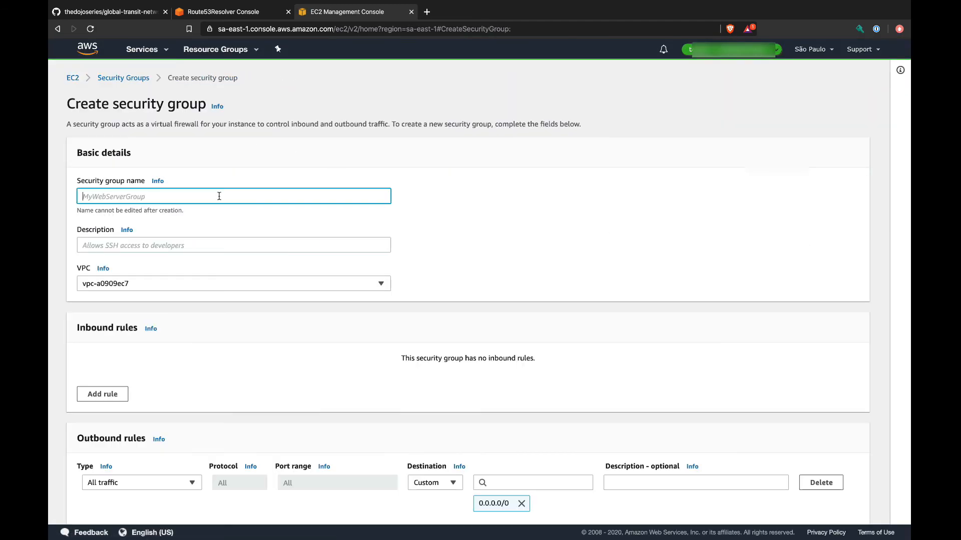
pyautogui.write('dns')
pyautogui.press('Tab')
pyautogui.write('dns')
# - Add an inbound DNS (TCP) rule with the custom source 10.120.0.0/20 to the São Paulo security group
pyautogui.click(102, 395)
pyautogui.click(125, 367)
pyautogui.write('dns')
pyautogui.click(98, 345)
pyautogui.click(502, 369)
pyautogui.write('10.120.0.0/20')
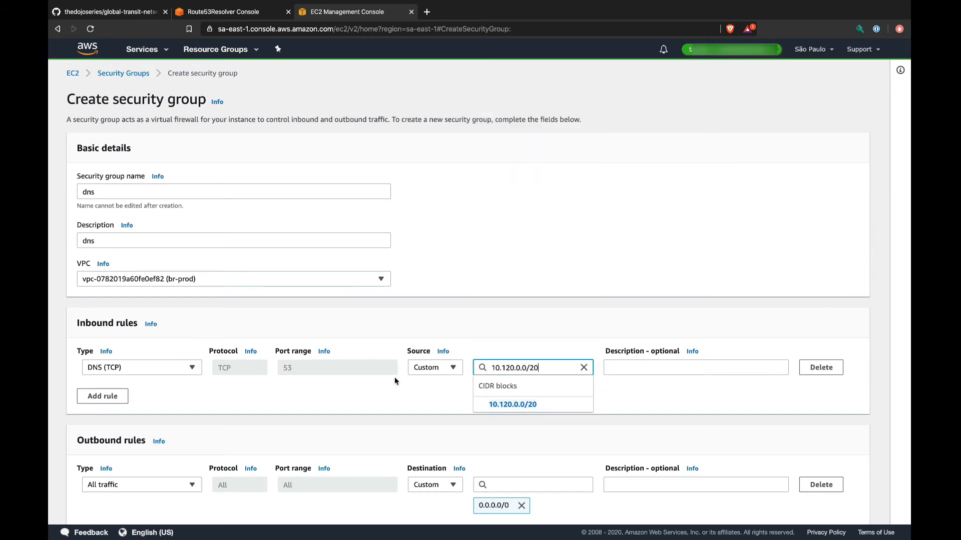
pyautogui.click(506, 404)
# - Add an inbound DNS (UDP) rule with source 10.120.0.0/20 and create the São Paulo security group
pyautogui.click(105, 417)
pyautogui.click(126, 411)
pyautogui.write('dns')
pyautogui.click(111, 379)
pyautogui.click(505, 411)
pyautogui.write('10.120.0.0/20')
pyautogui.press('Return')
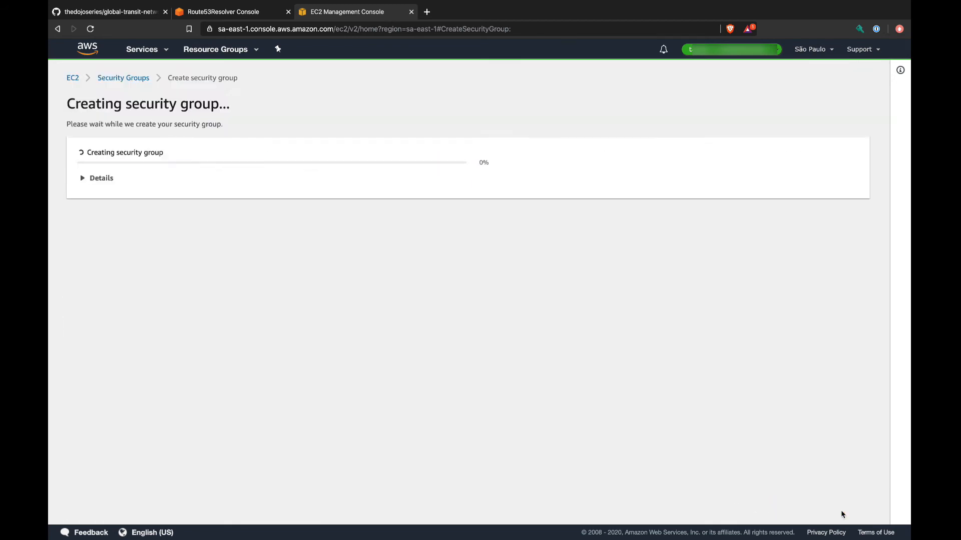
# - In the Asia Pacific (Sydney) region, start a security group with name and description dns for the au-prod VPC
pyautogui.click(810, 50)
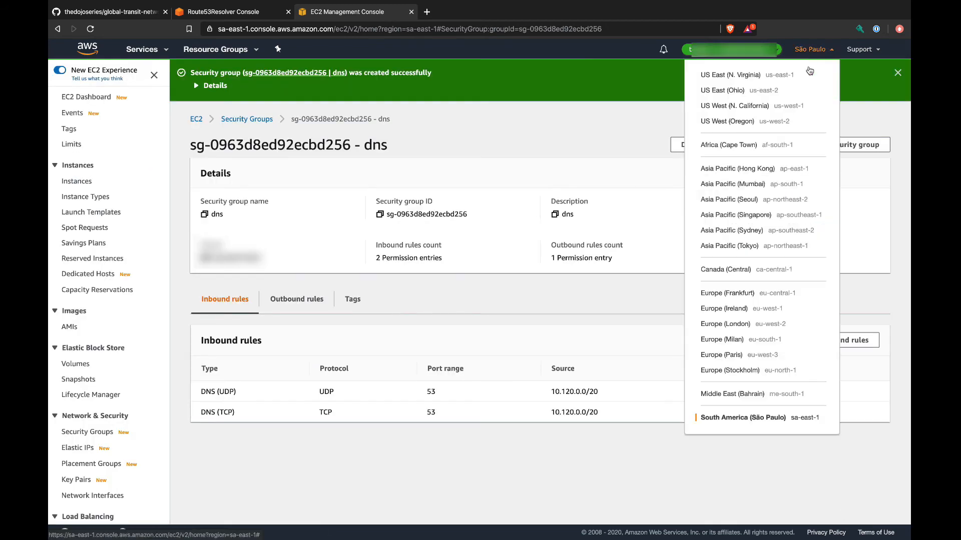
pyautogui.click(750, 231)
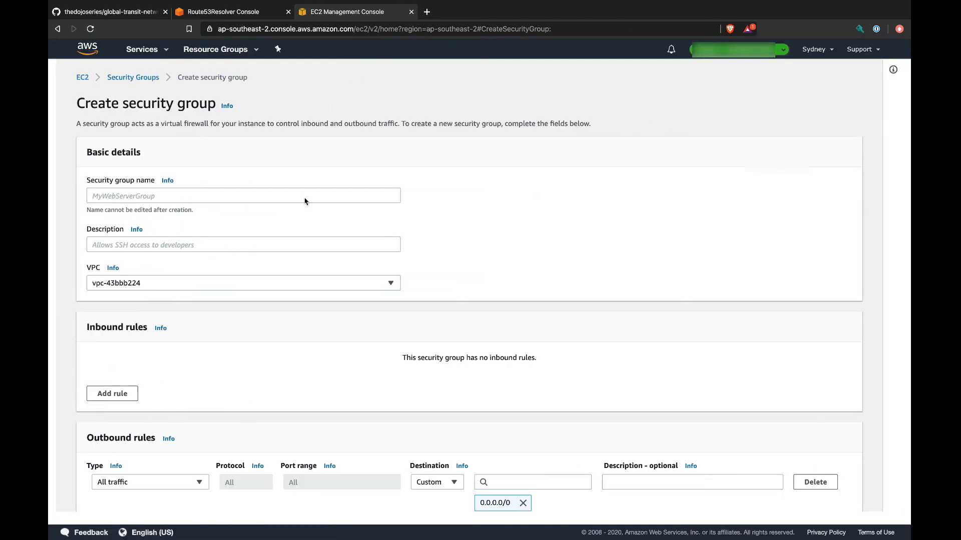
pyautogui.click(304, 195)
pyautogui.write('dns')
pyautogui.press('Tab')
pyautogui.write('dns')
pyautogui.click(240, 282)
pyautogui.click(170, 344)
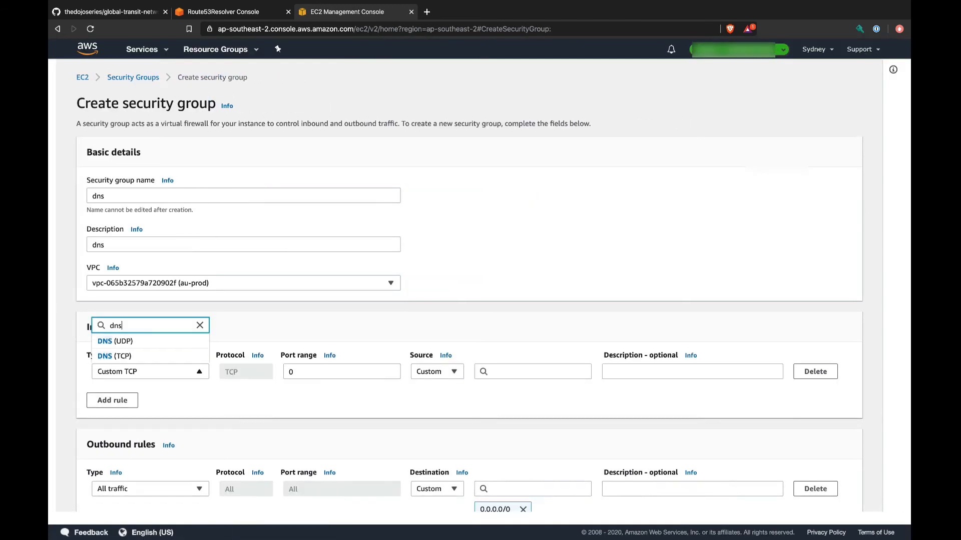
# - Add an inbound DNS (TCP) rule with the custom source 10.124.0.0/18 to the Sydney security group
pyautogui.click(107, 349)
pyautogui.click(531, 372)
pyautogui.write('10.124.0.0/18')
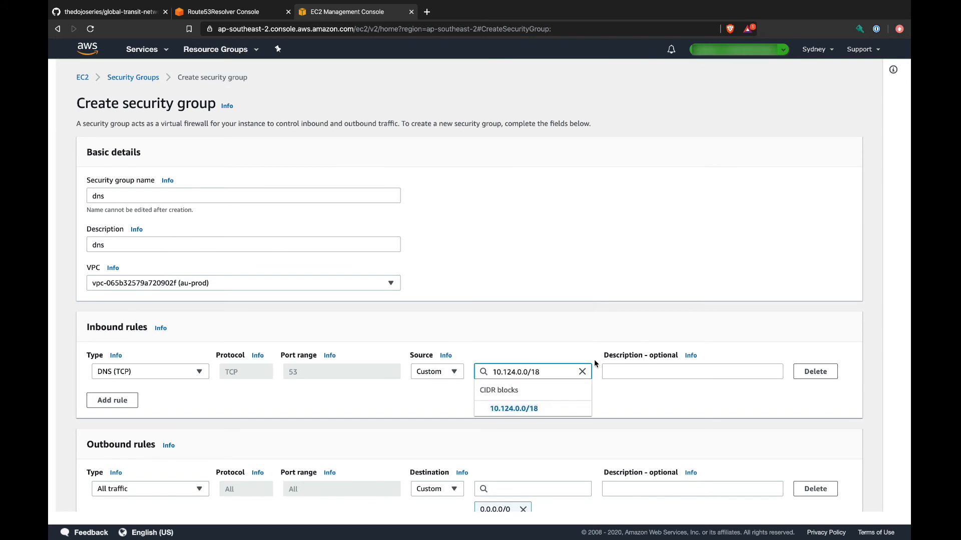
pyautogui.click(514, 409)
# - Add an inbound DNS (UDP) rule with source 10.124.0.0/18 and create the Sydney security group
pyautogui.click(115, 426)
pyautogui.click(140, 415)
pyautogui.write('dns')
pyautogui.click(132, 386)
pyautogui.click(519, 413)
pyautogui.write('10.124.0.0/1')
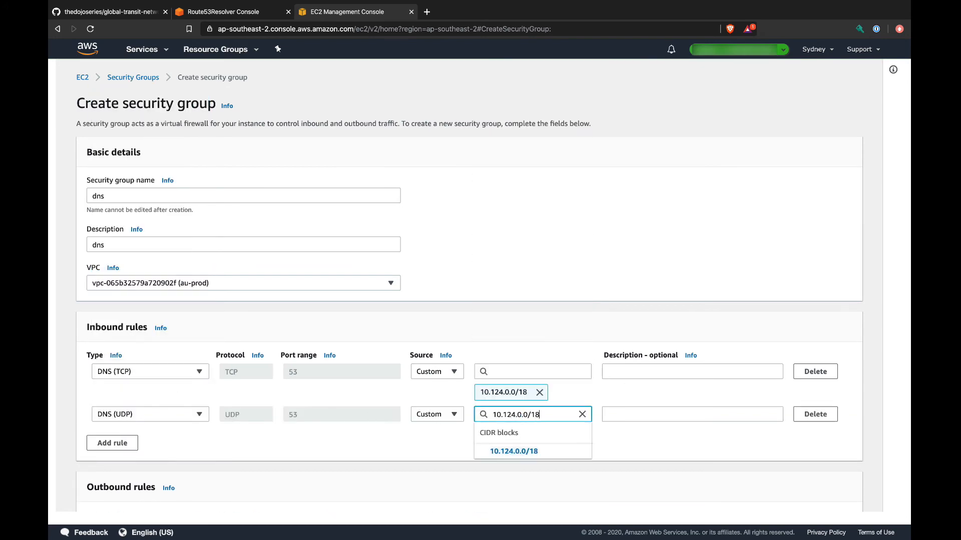
pyautogui.write('8')
pyautogui.press('Return')
pyautogui.scroll(-5, 386, 434)
pyautogui.click(818, 491)
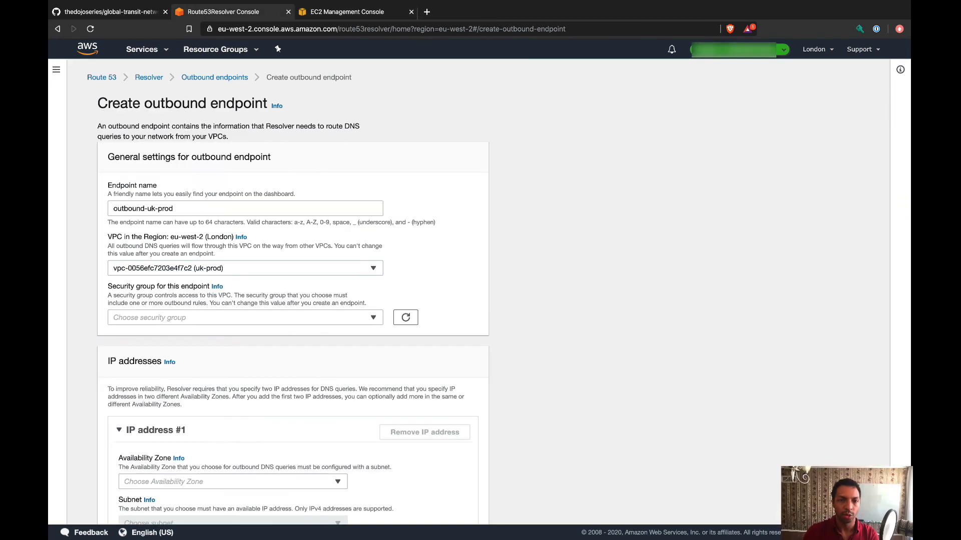
# - Return to the Route 53 Resolver console, refresh the security groups and assign dns to the outbound-uk-prod endpoint
pyautogui.click(404, 317)
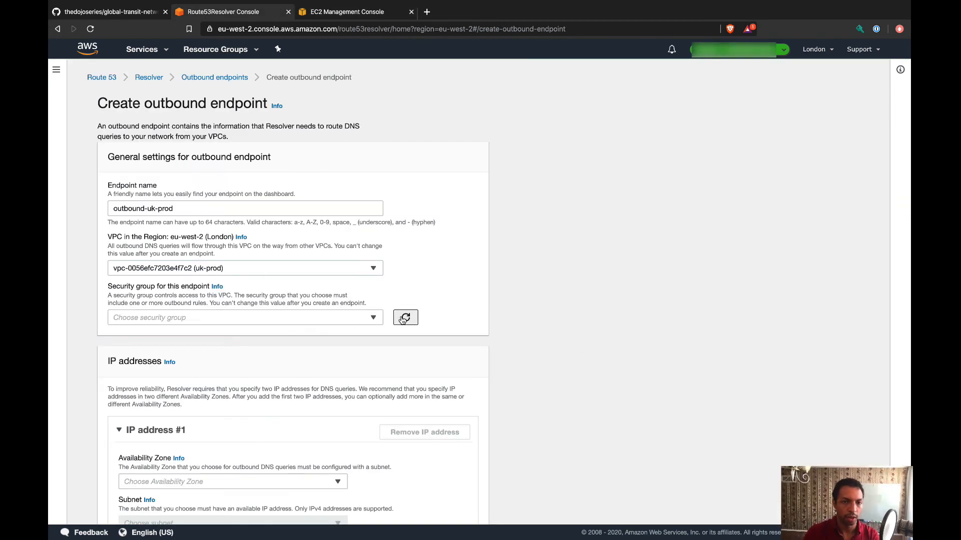
pyautogui.click(376, 318)
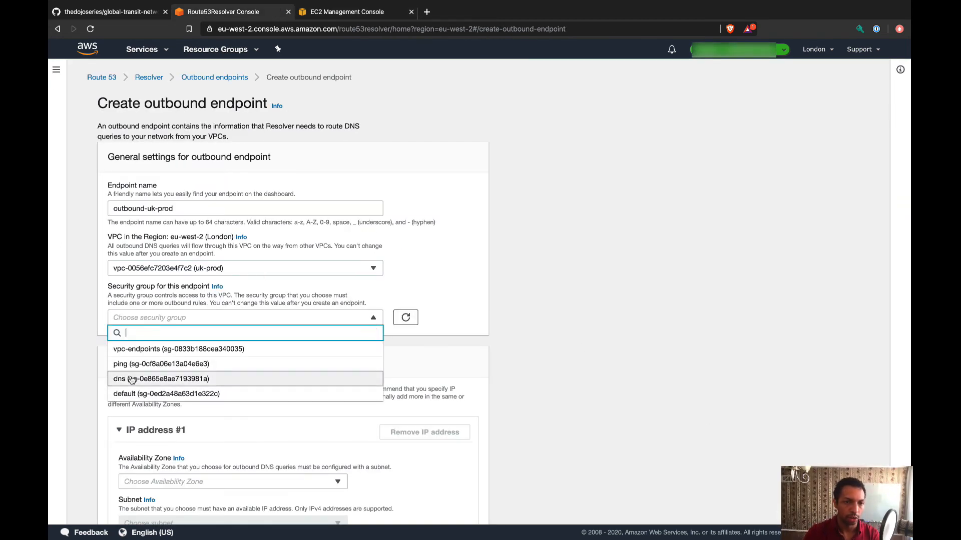
pyautogui.click(173, 379)
# - Set IP address #1 to availability zone eu-west-2a and the private-a subnet (10.116.0.0/20)
pyautogui.scroll(-1, 555, 383)
pyautogui.scroll(-3, 555, 383)
pyautogui.click(321, 292)
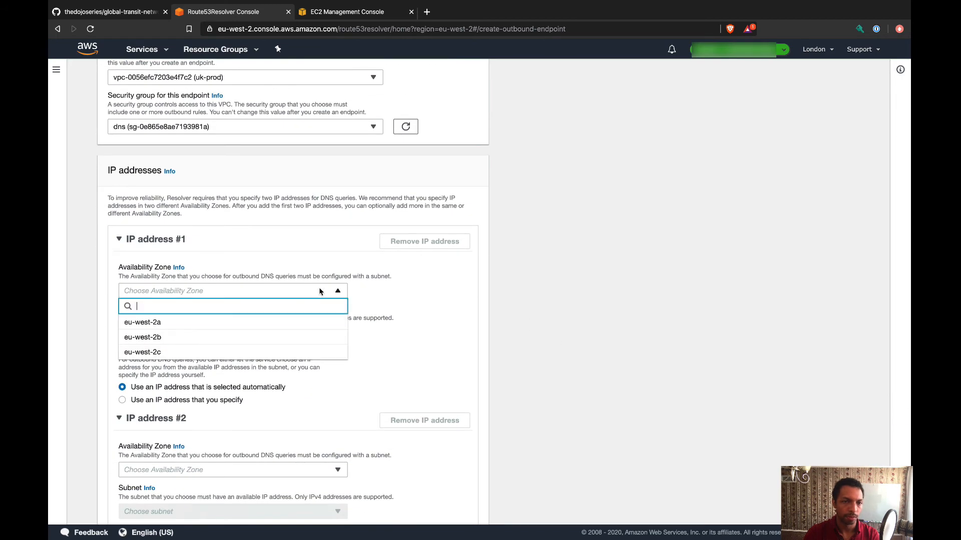
pyautogui.click(192, 323)
pyautogui.scroll(-2, 421, 331)
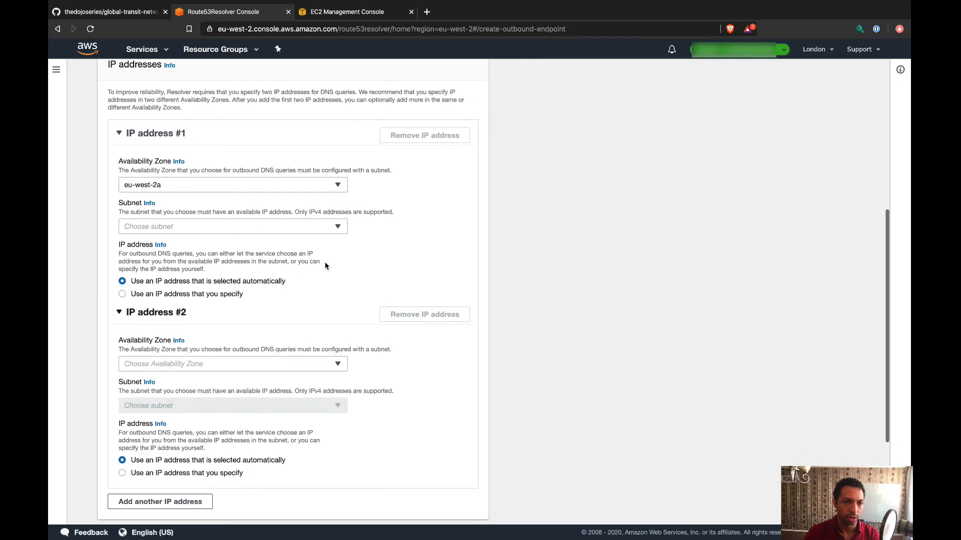
pyautogui.click(205, 227)
pyautogui.click(167, 259)
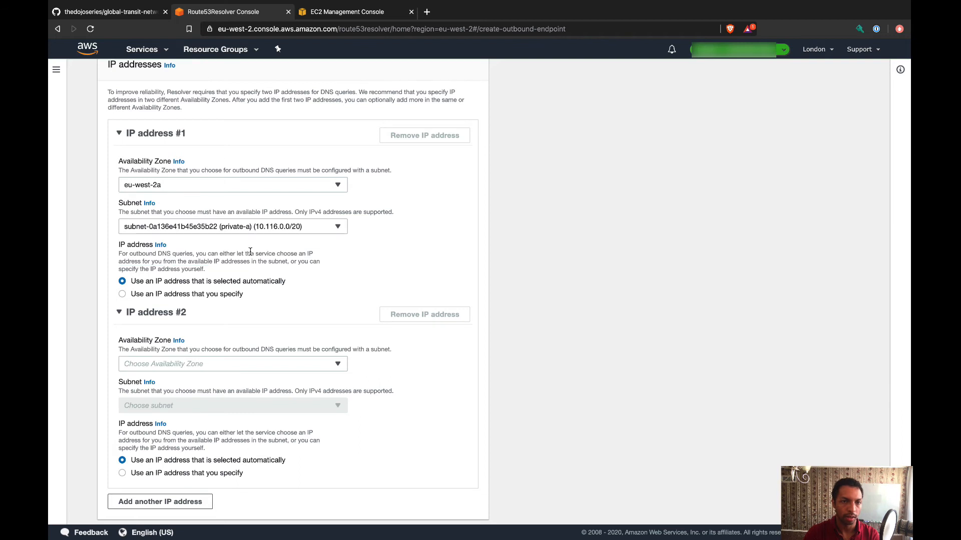
# - Set IP address #2 to eu-west-2b and the private-b subnet (10.116.16.0/20), and submit the outbound endpoint
pyautogui.click(216, 370)
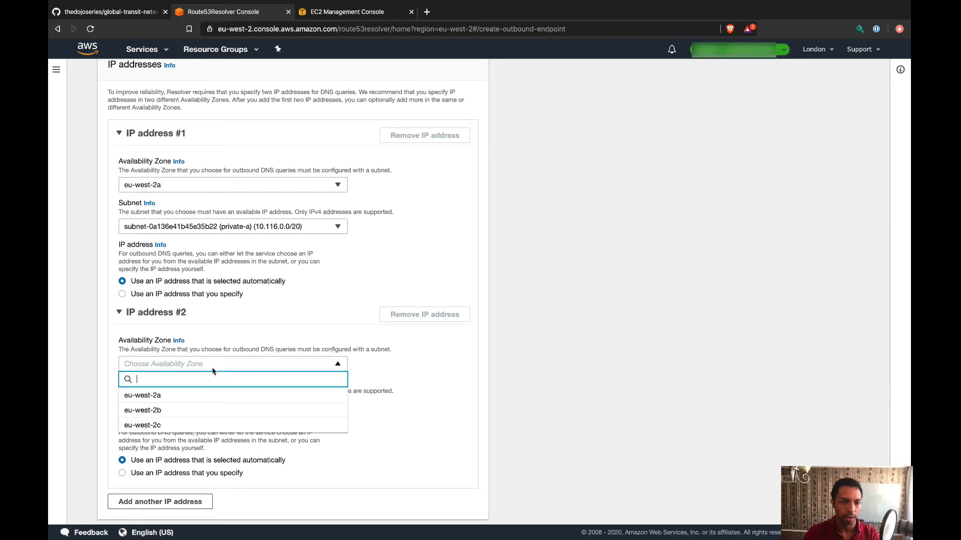
pyautogui.click(175, 409)
pyautogui.click(164, 411)
pyautogui.click(200, 436)
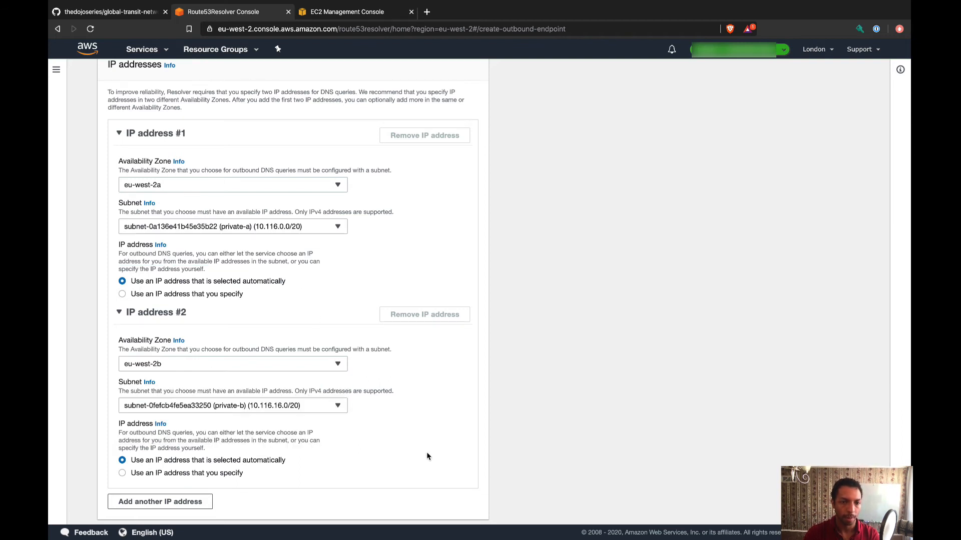
pyautogui.scroll(-3, 427, 451)
pyautogui.click(474, 504)
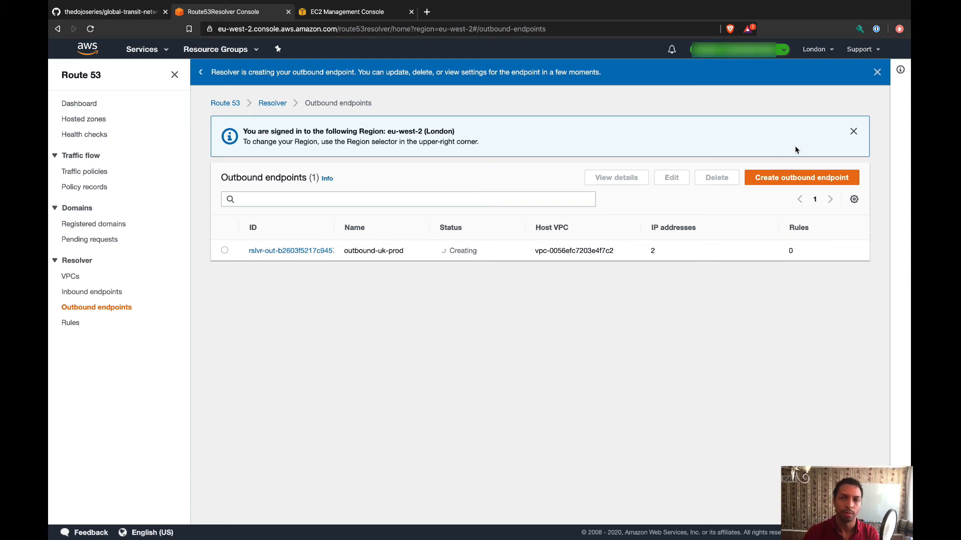
# - In the São Paulo region, start an outbound endpoint named dns for the br-prod VPC and choose its security group
pyautogui.click(814, 49)
pyautogui.click(741, 476)
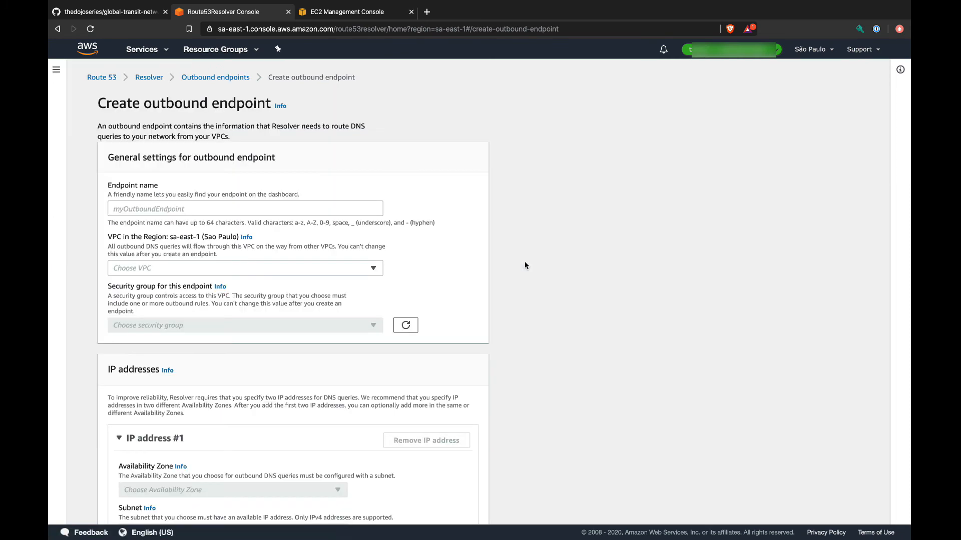
pyautogui.click(345, 209)
pyautogui.write('dns')
pyautogui.click(345, 268)
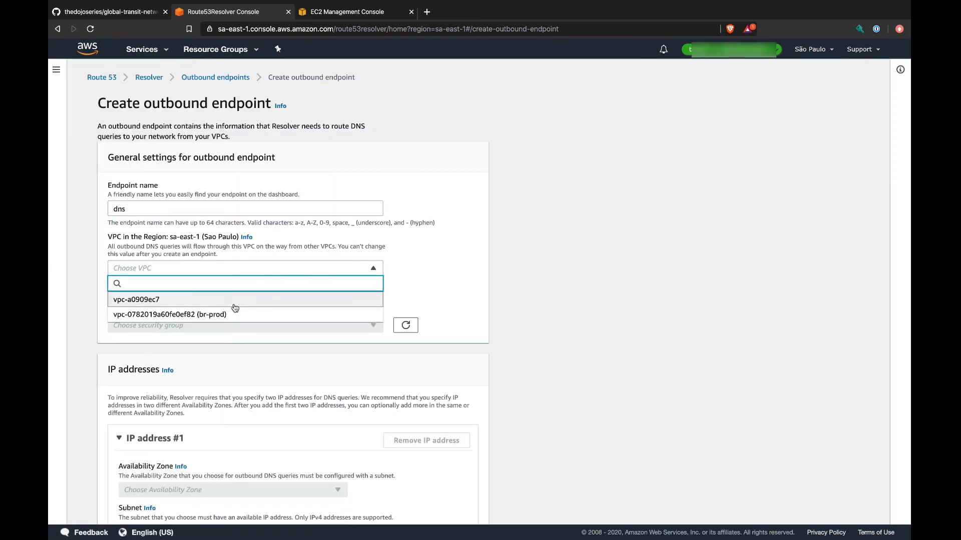
pyautogui.click(242, 313)
pyautogui.click(240, 325)
pyautogui.click(201, 358)
# - Assign the private-a subnet to IP address #1, set IP address #2 to sa-east-1a with its subnet, and submit the endpoint
pyautogui.scroll(-3, 230, 335)
pyautogui.click(230, 332)
pyautogui.click(210, 363)
pyautogui.click(200, 202)
pyautogui.click(195, 234)
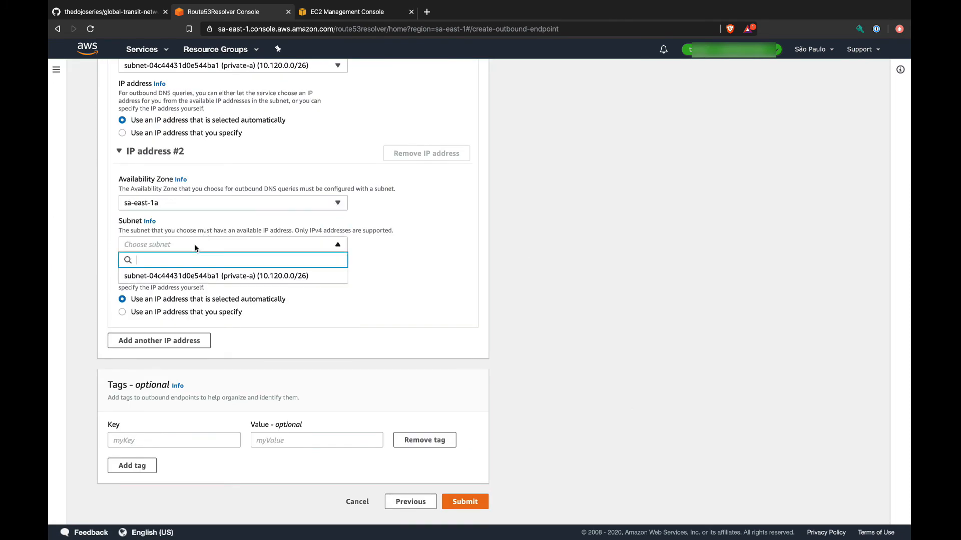
pyautogui.click(195, 246)
pyautogui.click(475, 500)
# - In the Sydney region, start an outbound endpoint named outbound-au-prod for the au-prod VPC and choose its security group
pyautogui.click(813, 49)
pyautogui.click(748, 231)
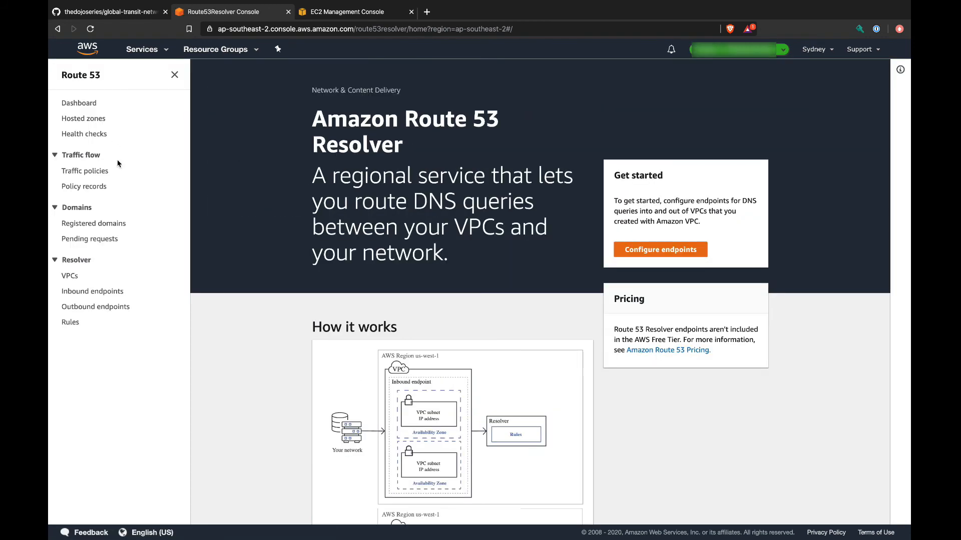
pyautogui.click(95, 307)
pyautogui.click(555, 260)
pyautogui.click(211, 208)
pyautogui.write('outbound')
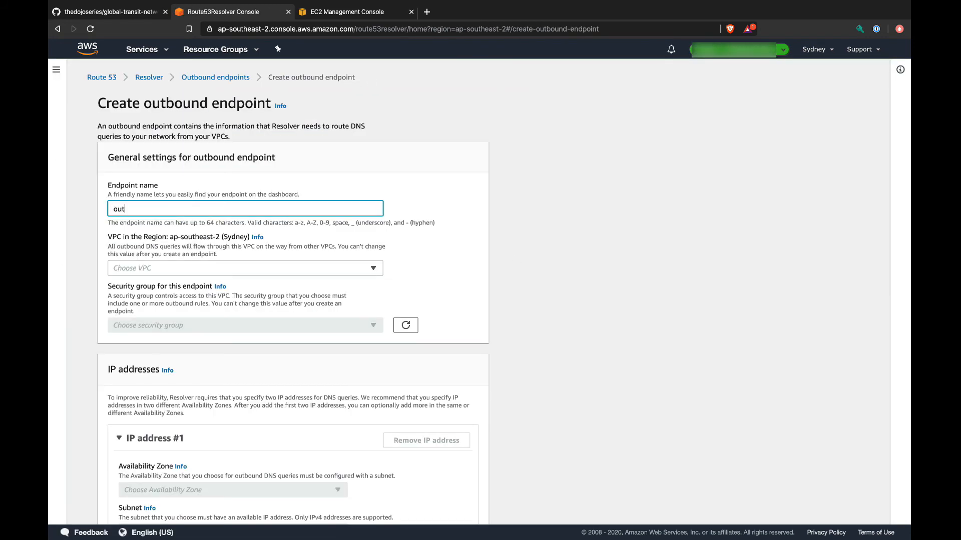
pyautogui.click(135, 269)
pyautogui.click(150, 300)
pyautogui.click(165, 325)
pyautogui.click(180, 357)
# - Choose the availability zone and subnet for both IP addresses of the Sydney outbound endpoint and submit it
pyautogui.scroll(-4, 183, 350)
pyautogui.click(188, 308)
pyautogui.click(191, 340)
pyautogui.click(185, 350)
pyautogui.click(202, 322)
pyautogui.click(190, 359)
pyautogui.click(182, 365)
pyautogui.click(183, 398)
pyautogui.scroll(-3, 211, 400)
pyautogui.click(465, 501)
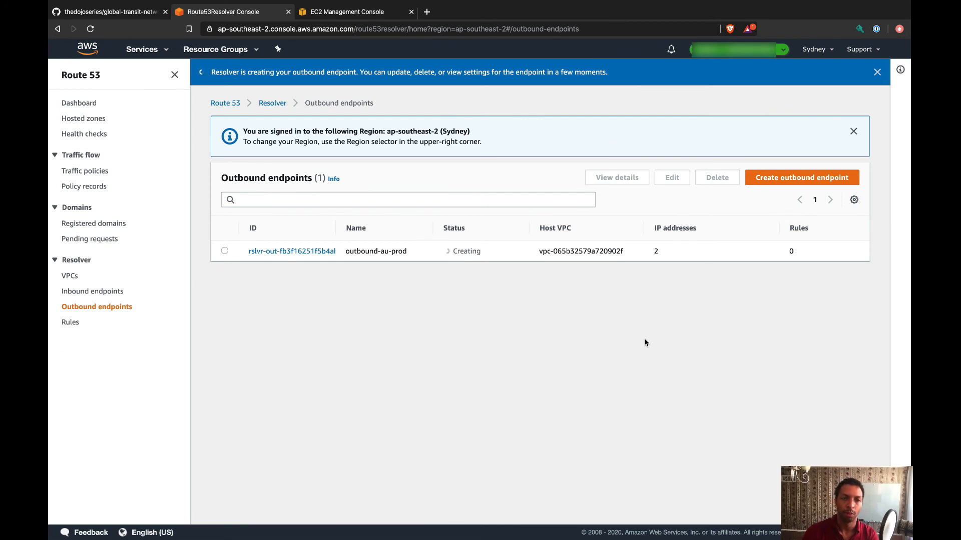
# - In the Europe (London) region, start a Resolver rule named forwarding-rule with the rule type Forward
pyautogui.click(821, 50)
pyautogui.click(734, 325)
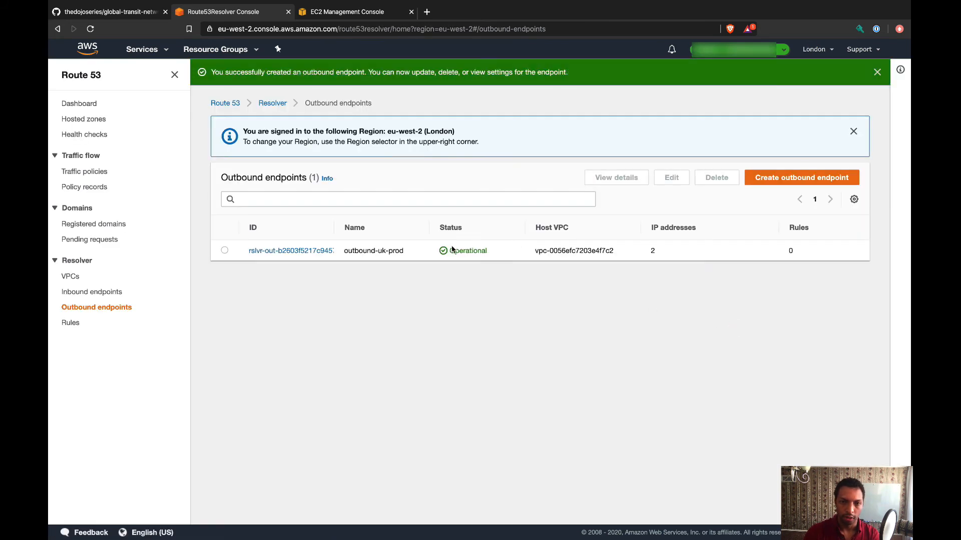
pyautogui.click(70, 323)
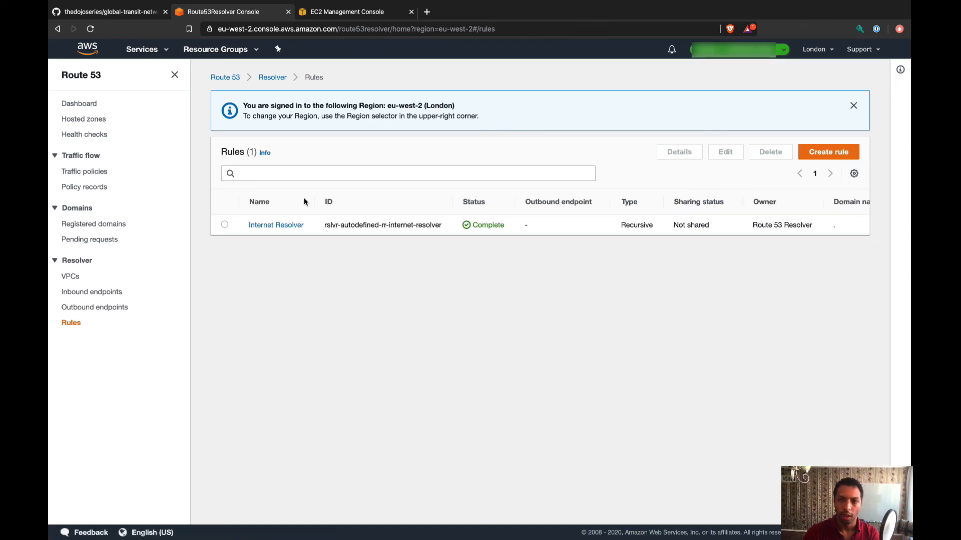
pyautogui.click(831, 153)
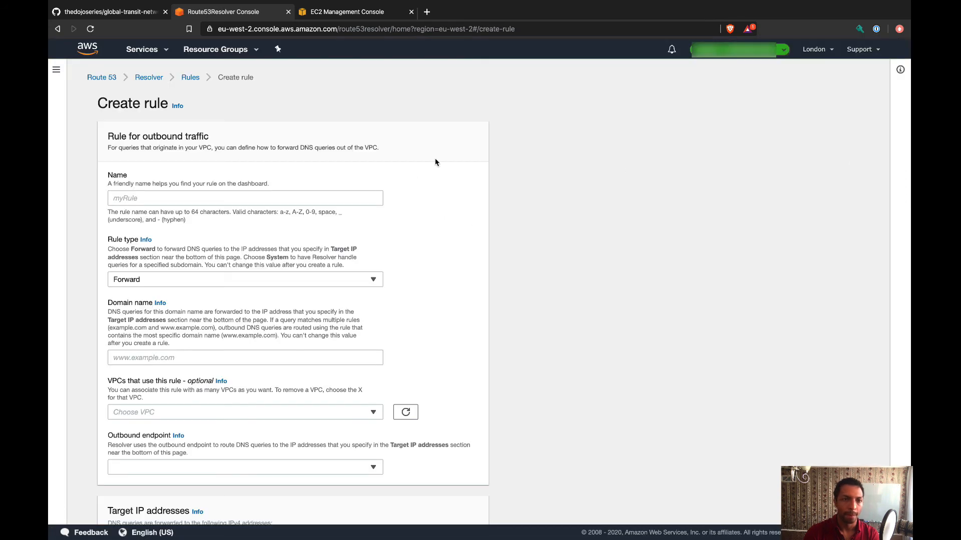
pyautogui.click(172, 195)
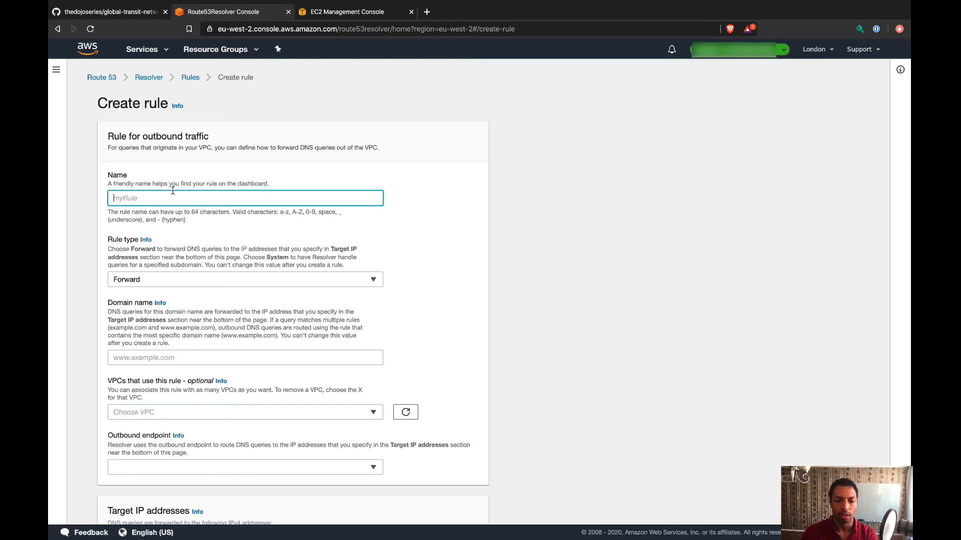
pyautogui.write('forwarding-rule')
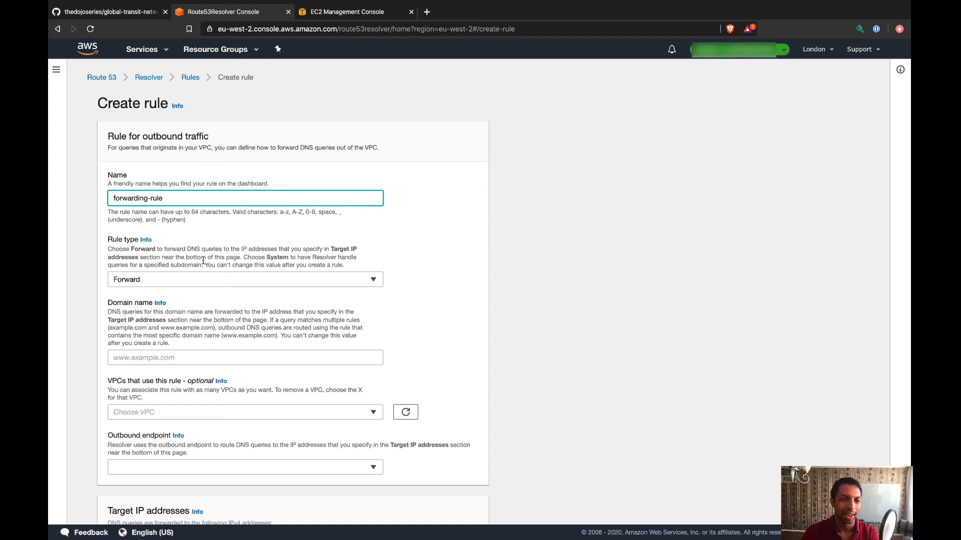
pyautogui.click(156, 279)
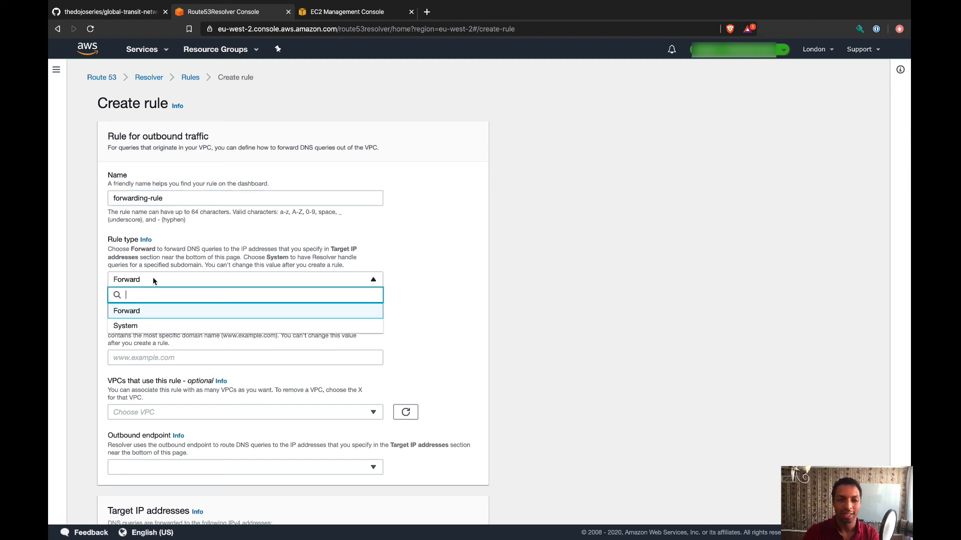
pyautogui.click(136, 311)
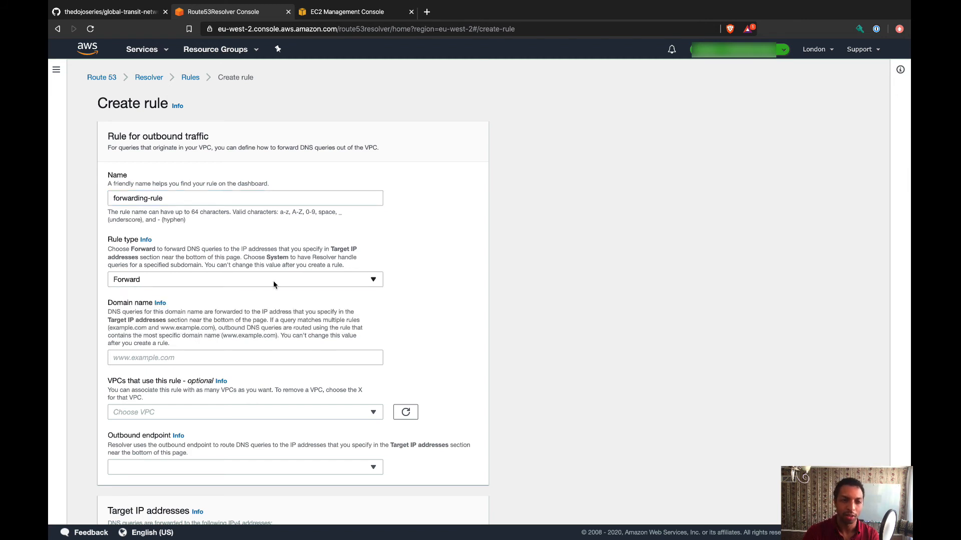
# - Set the domain name of the London forwarding rule to dojo.internal
pyautogui.scroll(-3, 274, 285)
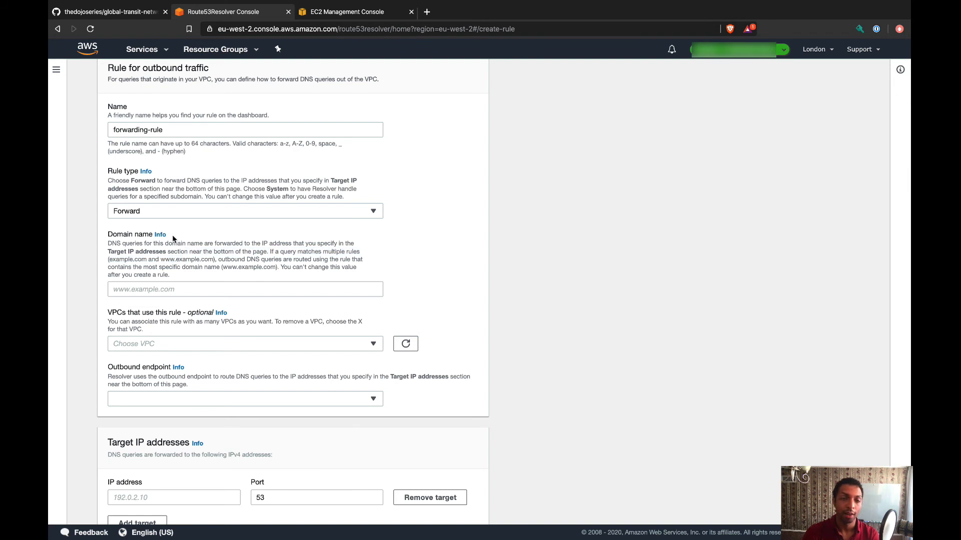
pyautogui.click(148, 290)
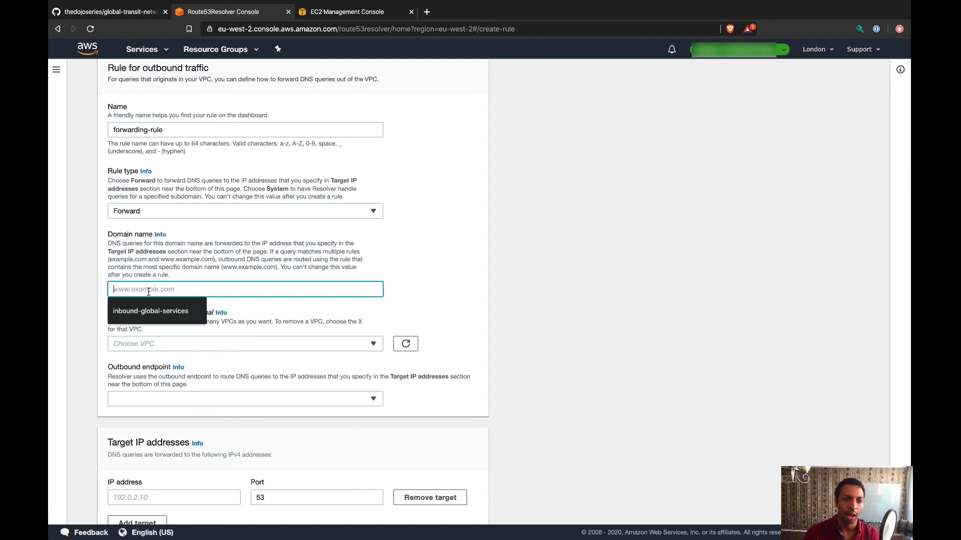
pyautogui.write('doj')
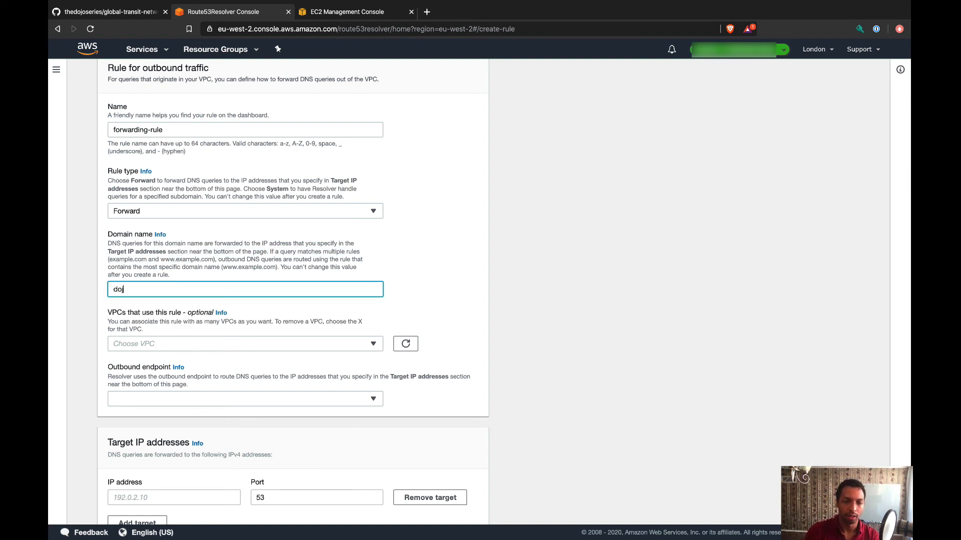
pyautogui.write('o.internal')
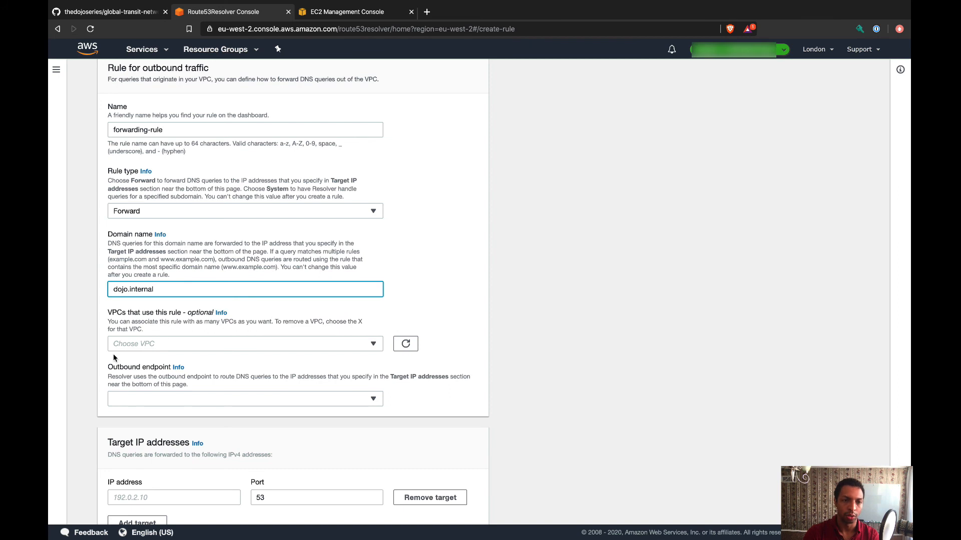
# - Associate the uk-prod VPC with the rule and select outbound-uk-prod as its outbound endpoint
pyautogui.click(190, 343)
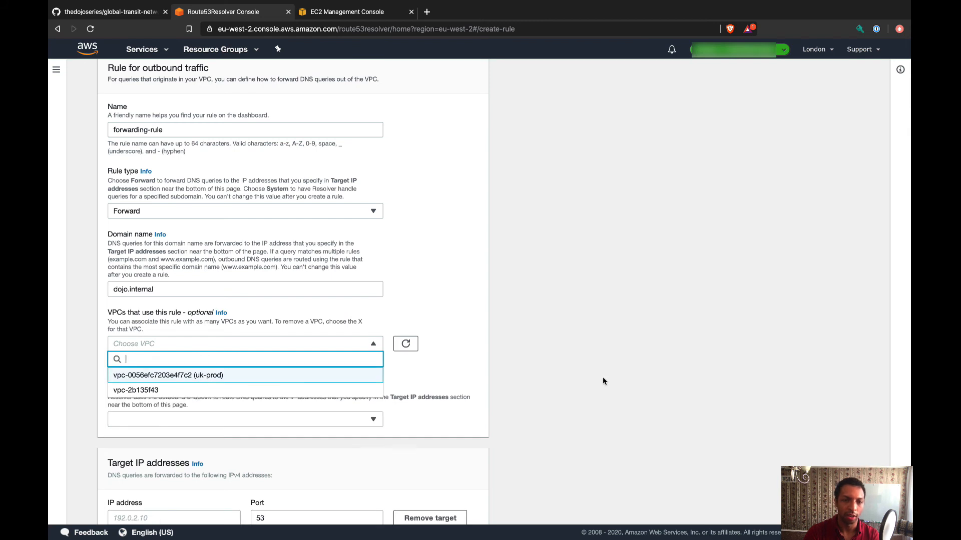
pyautogui.press('Return')
pyautogui.scroll(-3, 602, 378)
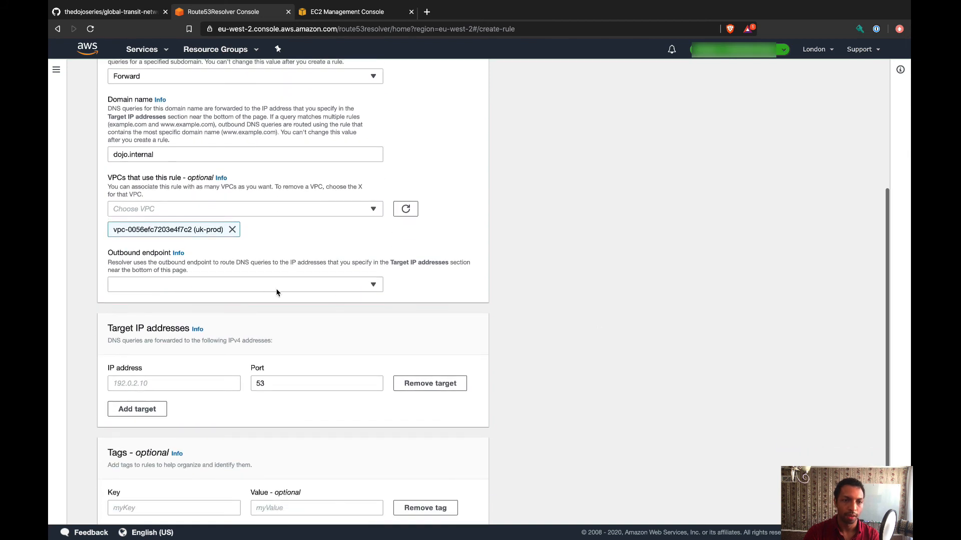
pyautogui.click(199, 284)
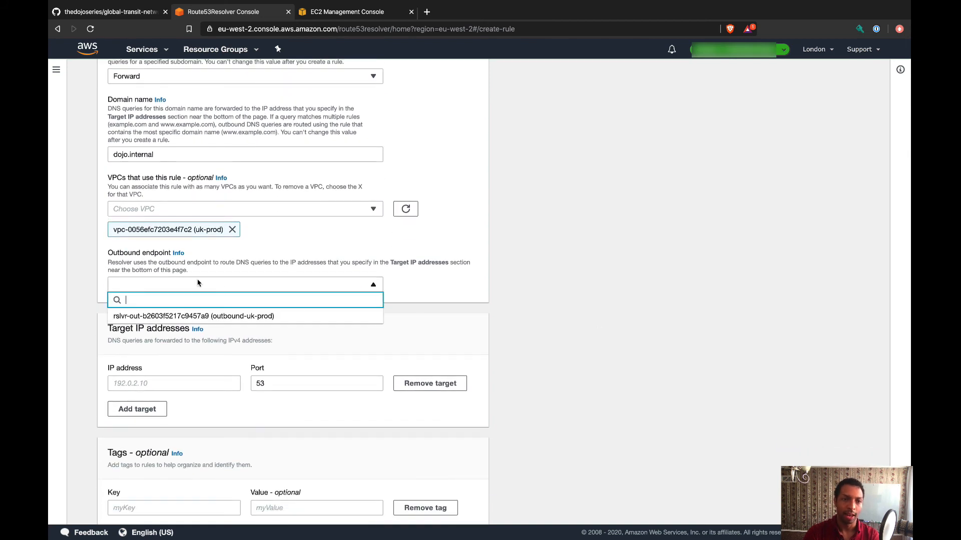
pyautogui.click(247, 317)
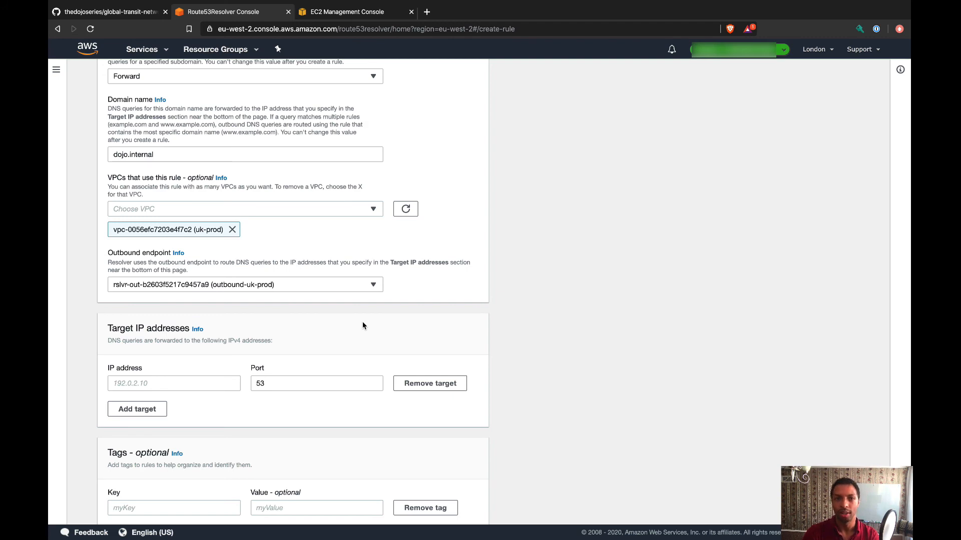
# - Find the Route 53 service and open its console in a separate browser tab
pyautogui.click(159, 54)
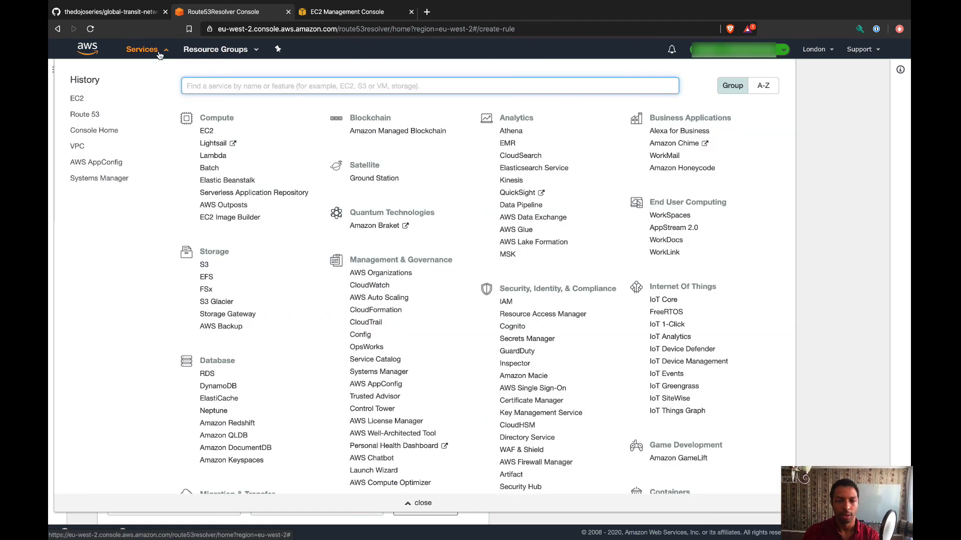
pyautogui.write('ro')
pyautogui.press('BackSpace')
pyautogui.press('BackSpace')
pyautogui.press('BackSpace')
pyautogui.write('oute')
pyautogui.keyDown('super'); pyautogui.click(233, 110); pyautogui.keyUp('super')
pyautogui.click(161, 55)
pyautogui.click(436, 13)
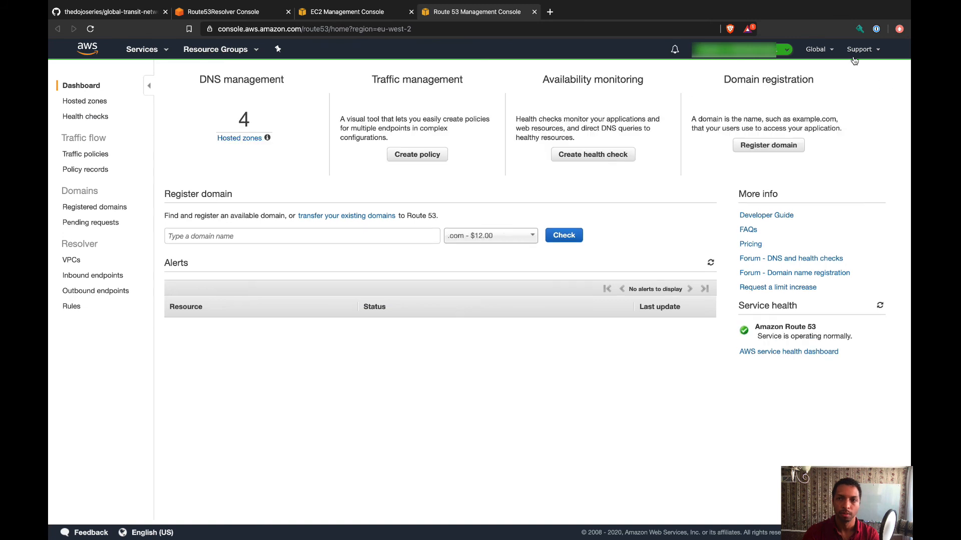
# - Open the details of the inbound-global-services inbound endpoint in the Canada (Central) region
pyautogui.click(817, 49)
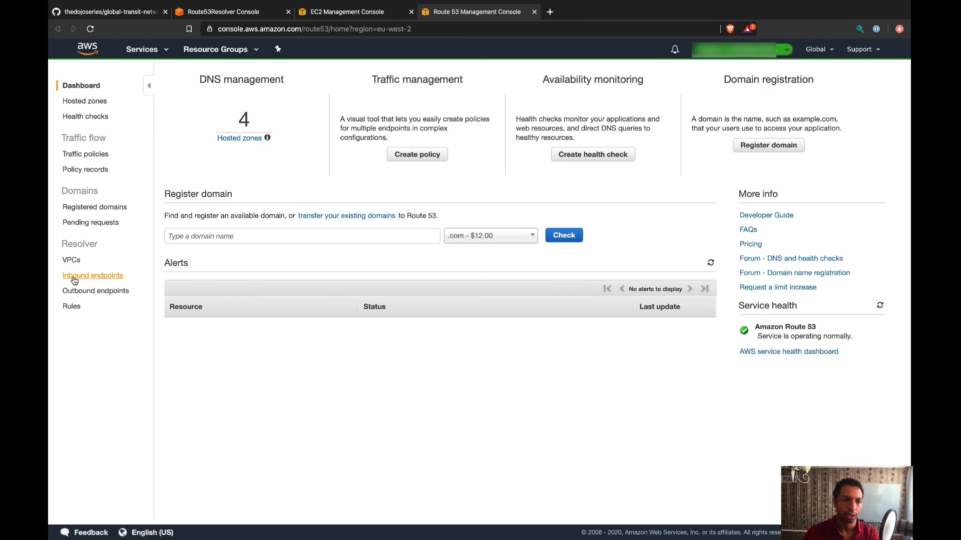
pyautogui.click(90, 276)
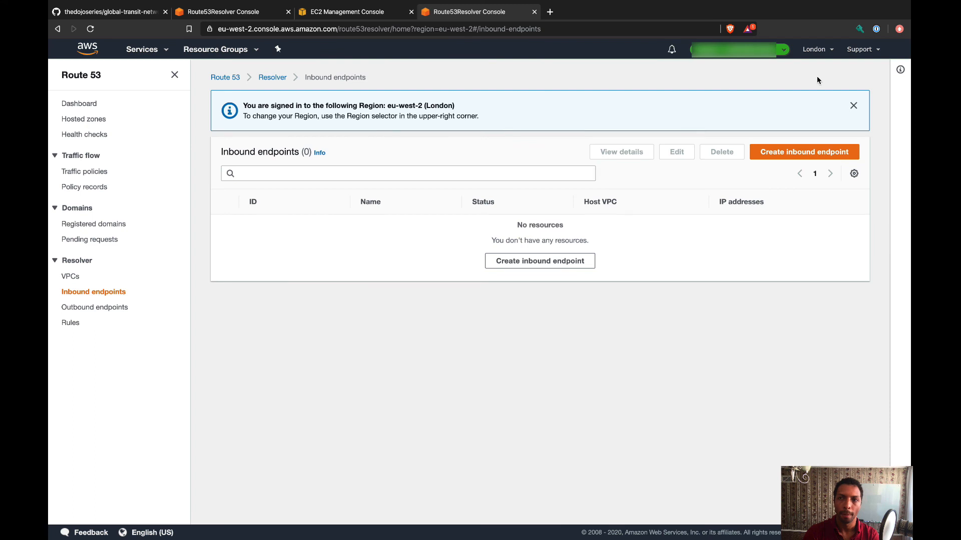
pyautogui.click(814, 49)
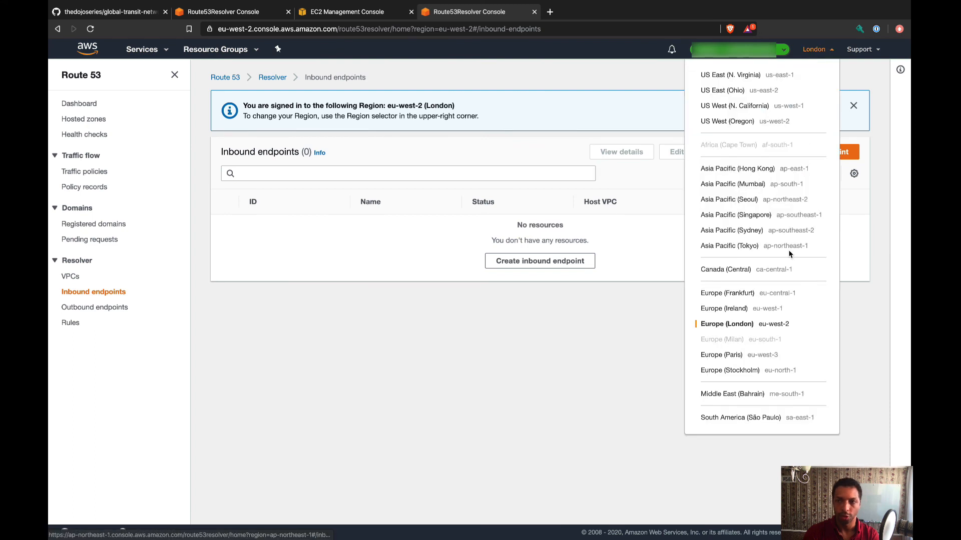
pyautogui.click(747, 272)
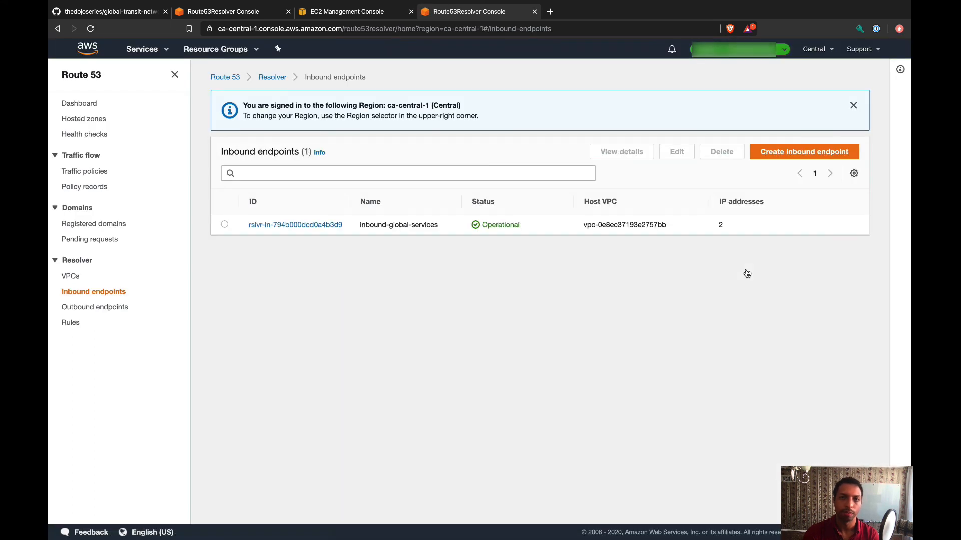
pyautogui.click(287, 225)
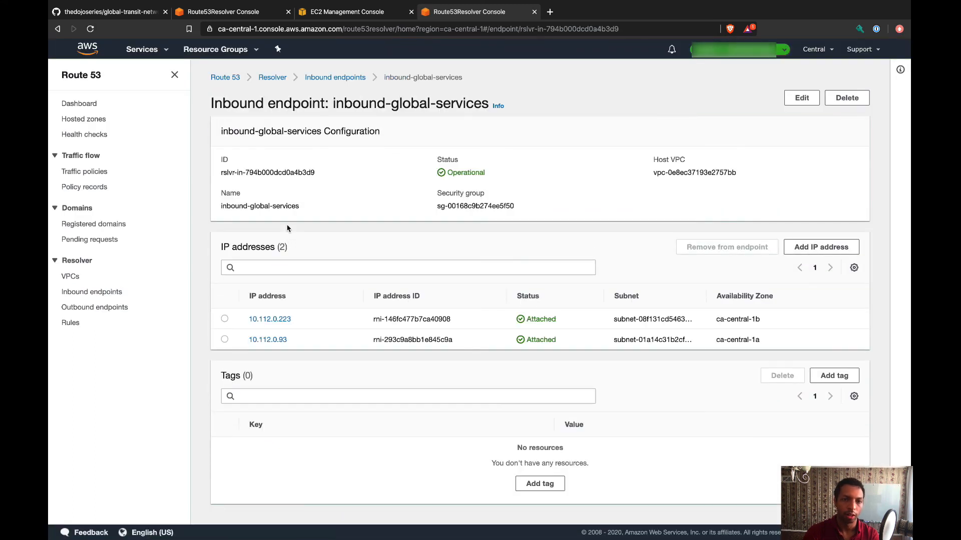
# - Copy the inbound endpoint's address 10.112.0.223 into the London rule as its first target IP address
pyautogui.moveTo(296, 322); pyautogui.dragTo(251, 319)
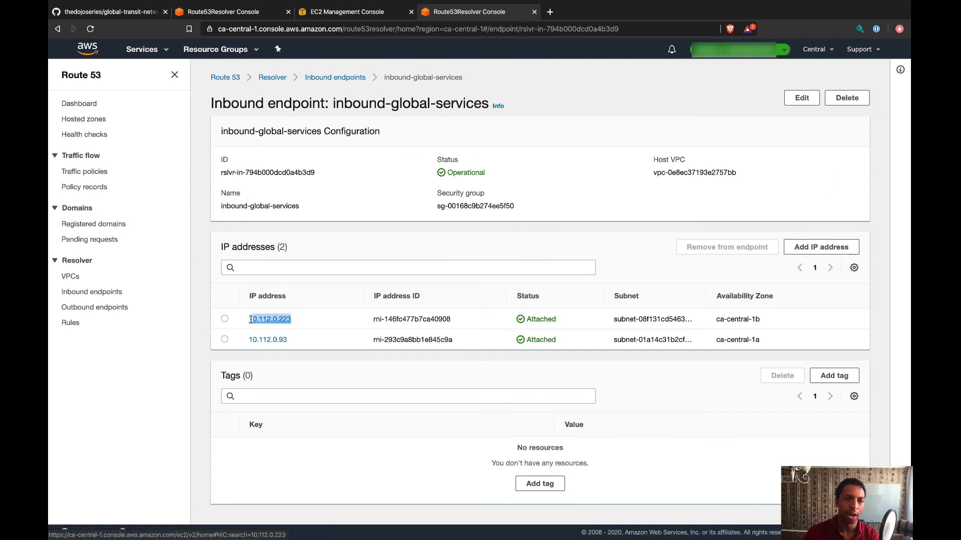
pyautogui.click(245, 15)
pyautogui.click(180, 384)
pyautogui.write('10.112.0.223')
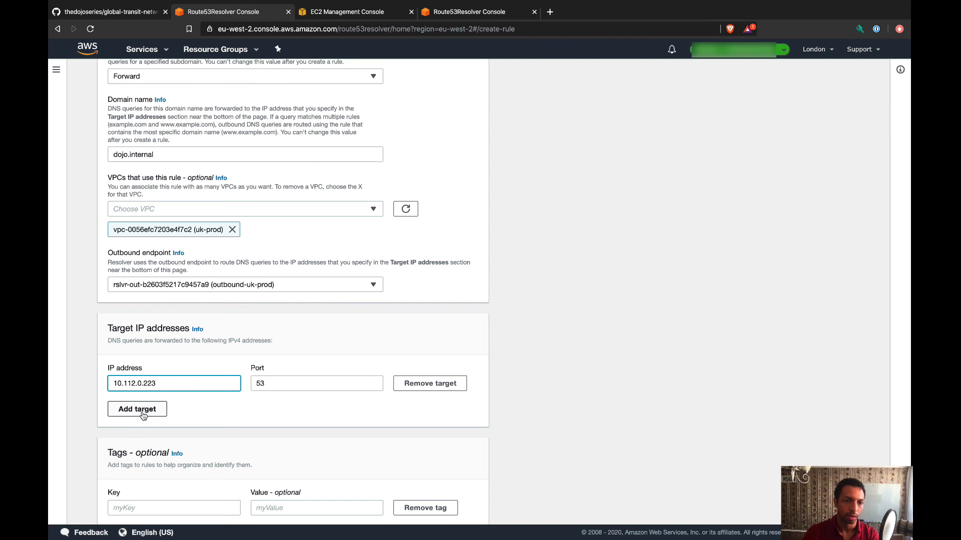
# - Add the inbound endpoint's other address, 10.112.0.93, as a second target of the London rule and submit the rule
pyautogui.click(137, 409)
pyautogui.click(469, 12)
pyautogui.moveTo(294, 341); pyautogui.dragTo(249, 341)
pyautogui.hotkey('ctrl', 'c')
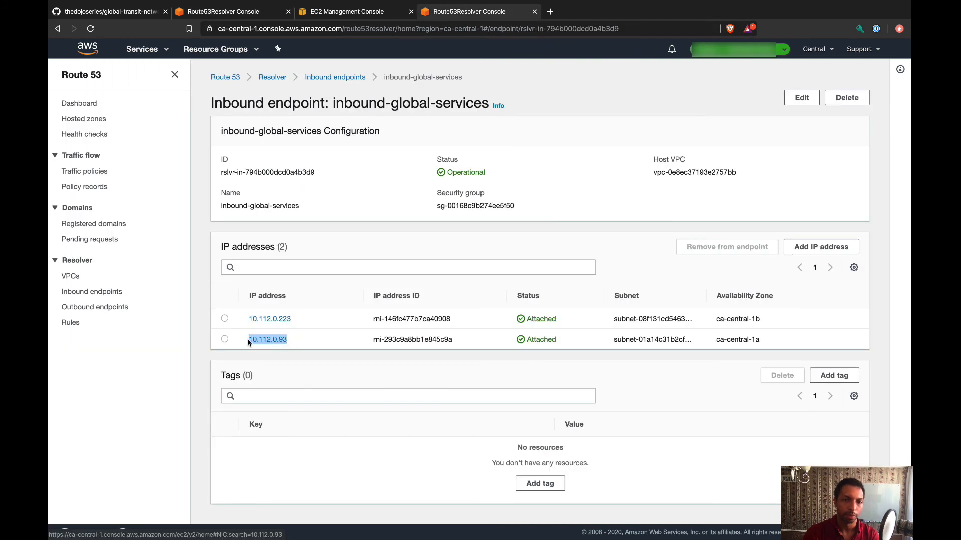
pyautogui.click(245, 14)
pyautogui.click(192, 410)
pyautogui.hotkey('ctrl', 'v')
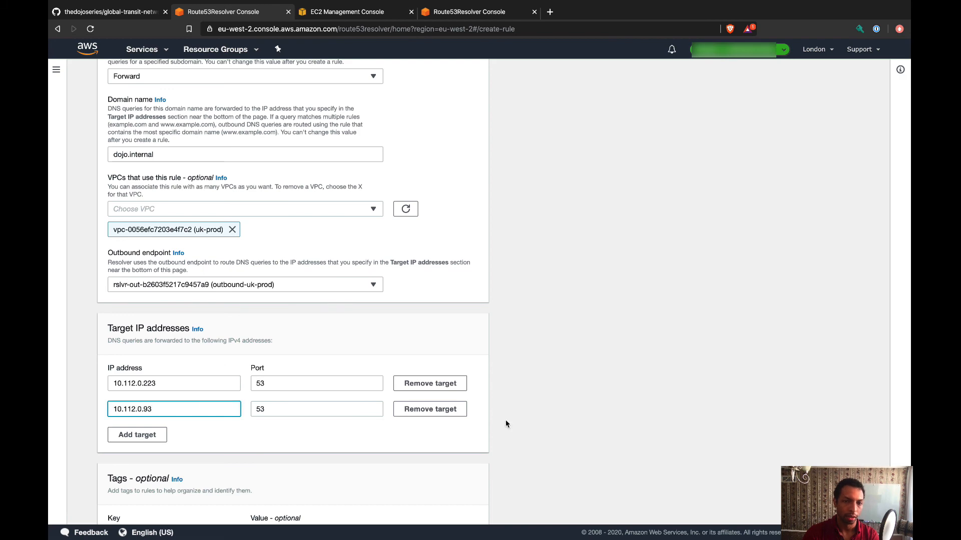
pyautogui.scroll(-3, 505, 420)
pyautogui.click(464, 502)
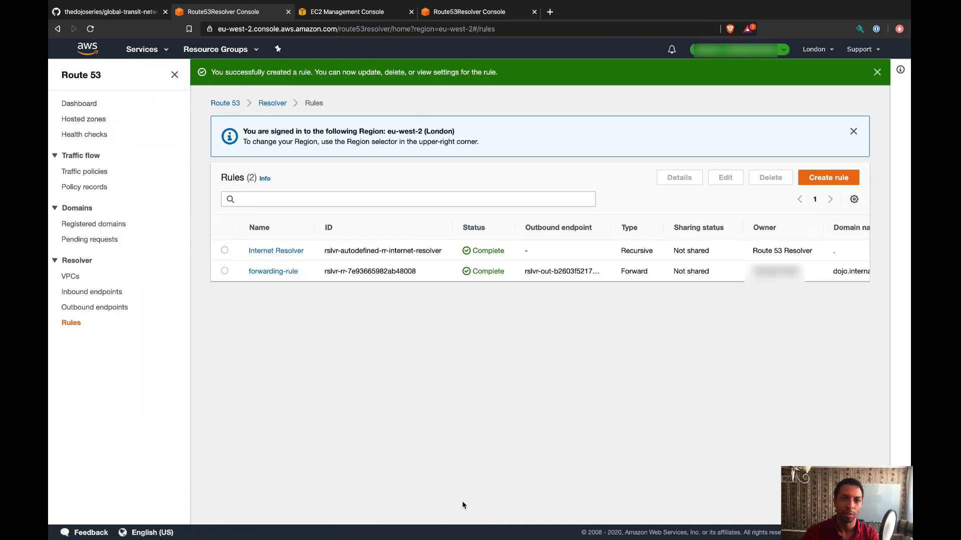
# - In the South America (São Paulo) region, start a Resolver rule named forwarding-rule for the domain dojo.internal
pyautogui.click(814, 49)
pyautogui.click(745, 476)
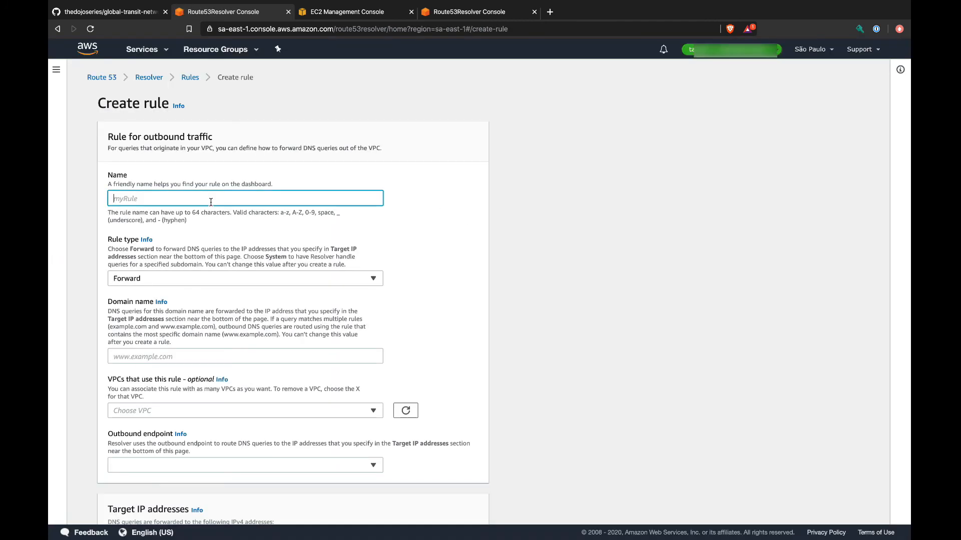
pyautogui.write('forwarding-rule')
pyautogui.press('Tab')
pyautogui.press('Tab')
pyautogui.write('dojo.internal')
# - Associate the br-prod VPC with the São Paulo rule and select outbound-br-prod as its outbound endpoint
pyautogui.click(150, 411)
pyautogui.click(151, 456)
pyautogui.click(142, 486)
pyautogui.click(143, 502)
pyautogui.scroll(-6, 540, 433)
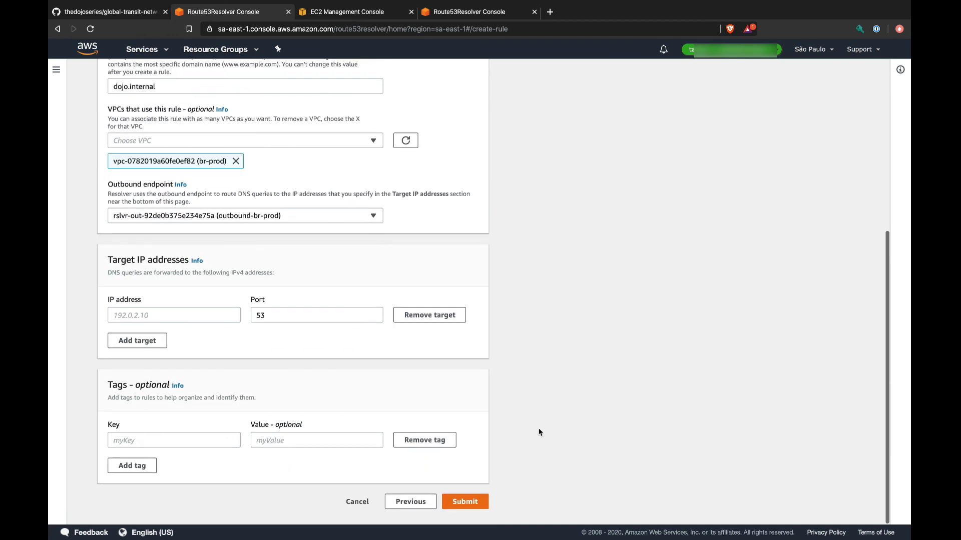
# - Enter 10.112.0.93 and 10.112.0.223 as the São Paulo rule's target IP addresses and submit the rule
pyautogui.click(165, 315)
pyautogui.press('super+v')
pyautogui.click(148, 340)
pyautogui.click(447, 12)
pyautogui.moveTo(293, 319); pyautogui.dragTo(248, 320)
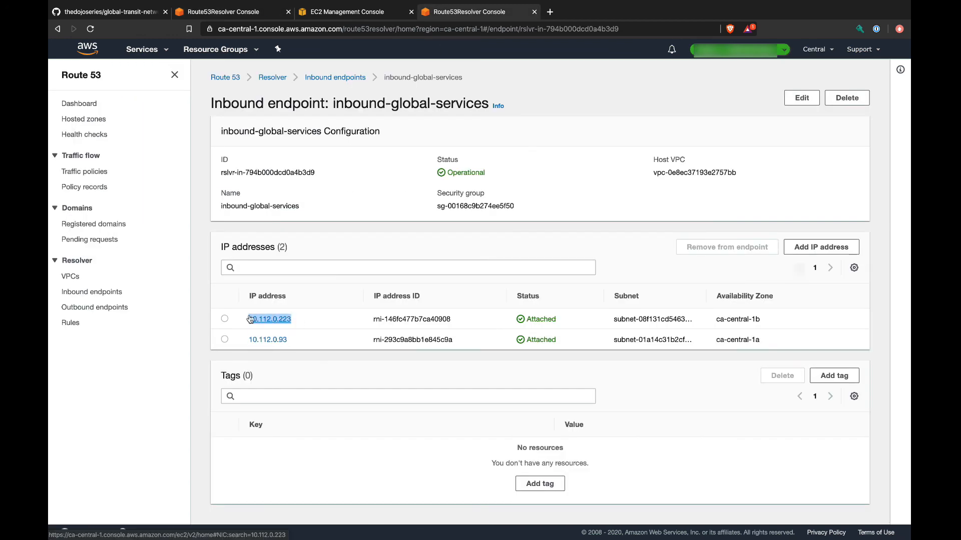
pyautogui.click(228, 12)
pyautogui.click(174, 340)
pyautogui.press('super+v')
pyautogui.scroll(-1, 174, 339)
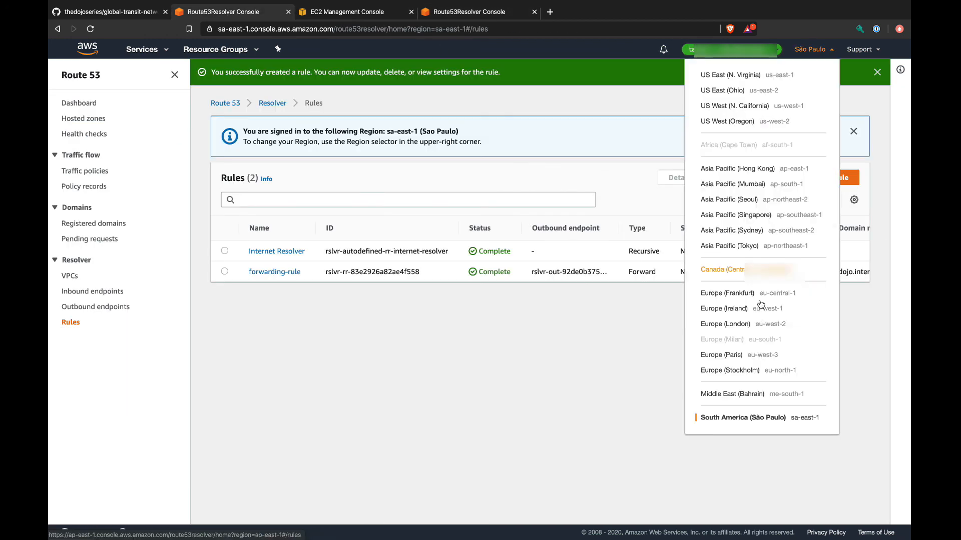
# - In the Asia Pacific (Sydney) region, start a Resolver rule named forwarding-rule for the domain dojo.internal
pyautogui.click(725, 229)
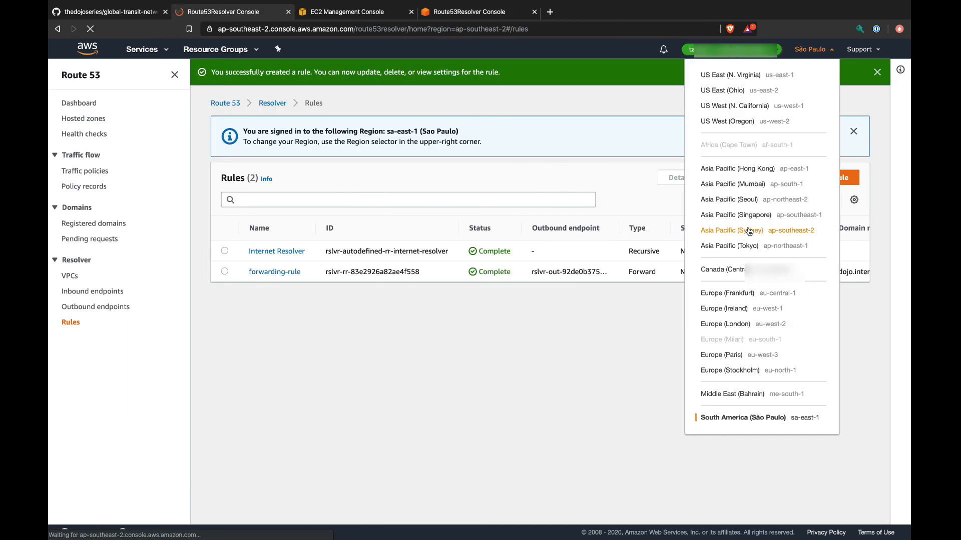
pyautogui.click(829, 177)
pyautogui.write('forwarding-rule')
pyautogui.click(246, 382)
pyautogui.write('dojo.internal')
# - Associate the au-prod VPC with the Sydney rule and select outbound-au-prod as its outbound endpoint
pyautogui.click(240, 279)
pyautogui.click(215, 327)
pyautogui.click(245, 296)
pyautogui.click(245, 320)
# - Enter 10.112.0.223 and 10.112.0.93 as the Sydney rule's target IP addresses and submit the rule
pyautogui.write('10.112.0.223')
pyautogui.click(133, 478)
pyautogui.click(159, 337)
pyautogui.click(231, 12)
pyautogui.doubleClick(267, 340)
pyautogui.press('super+c')
pyautogui.click(465, 11)
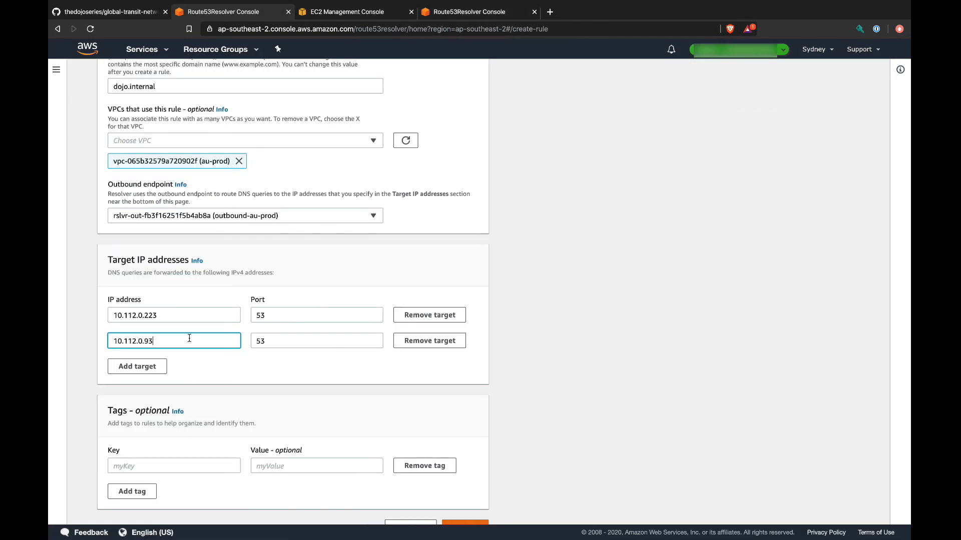
pyautogui.press('super+v')
pyautogui.scroll(-1, 479, 509)
pyautogui.click(464, 501)
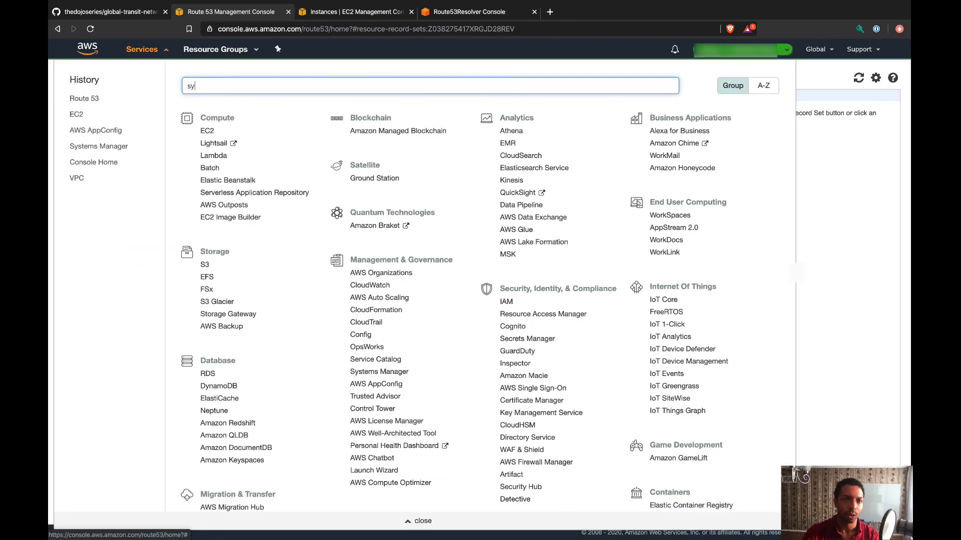
# - Open Systems Manager in a separate browser tab, move that tab to the end, and go to Session Manager
pyautogui.keyDown('super'); pyautogui.click(225, 103); pyautogui.keyUp('super')
pyautogui.click(360, 12)
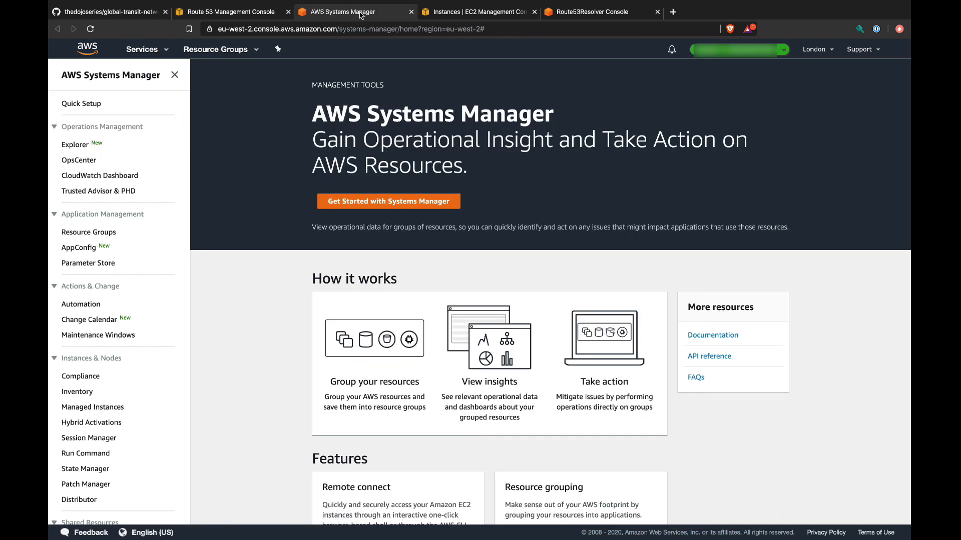
pyautogui.moveTo(360, 11); pyautogui.dragTo(572, 20)
pyautogui.click(88, 438)
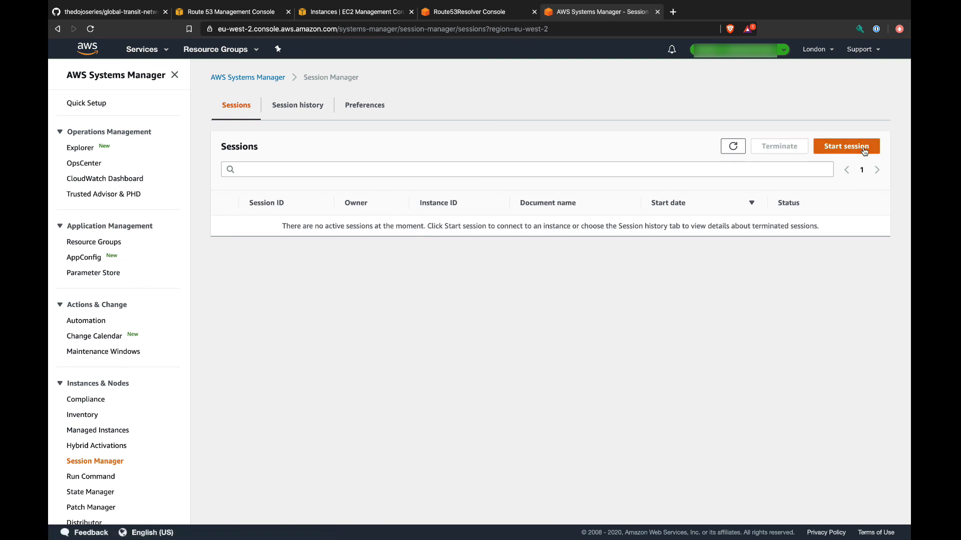
# - Start a Session Manager session on the uk-ping instance
pyautogui.click(846, 146)
pyautogui.click(506, 233)
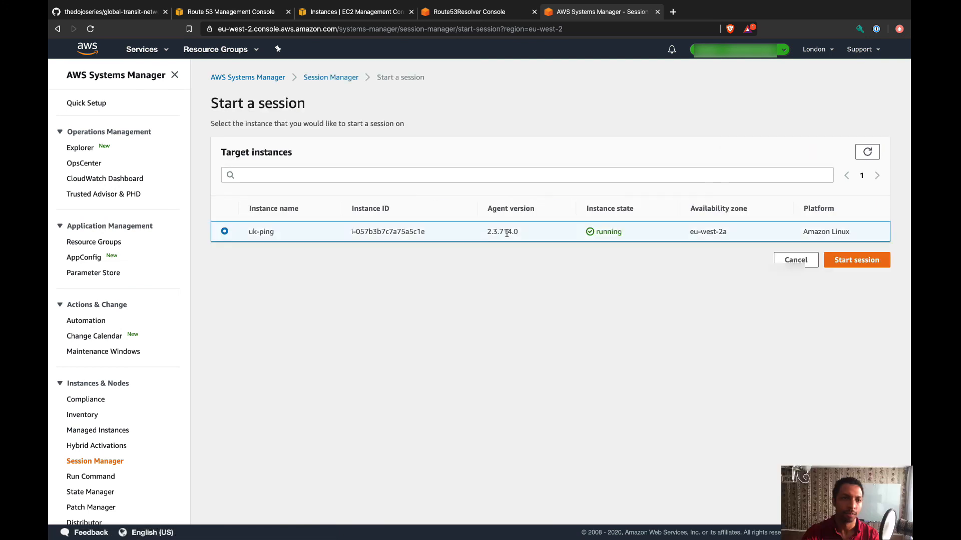
pyautogui.click(856, 259)
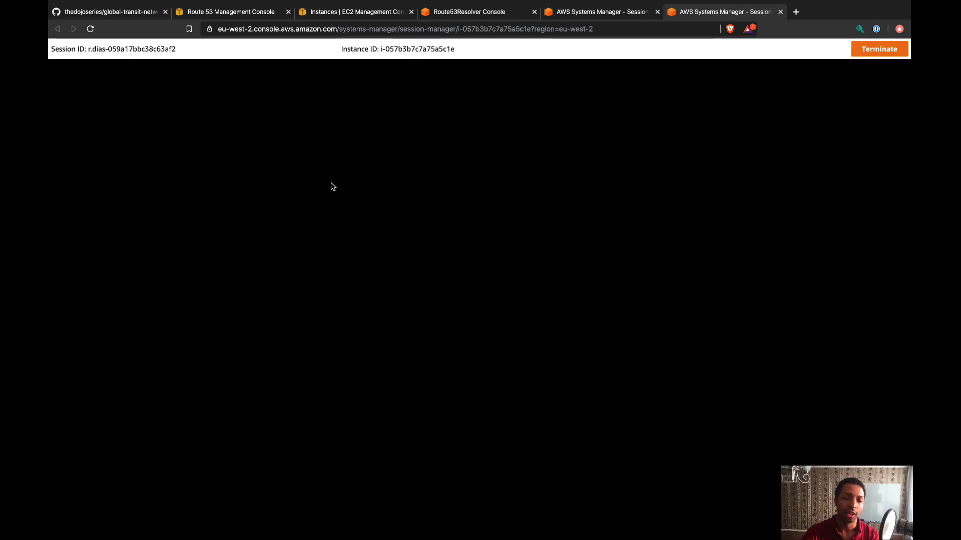
# - Query the DNS record of gs.team1.dojo.internal with dig in the uk-ping session
pyautogui.write('dig')
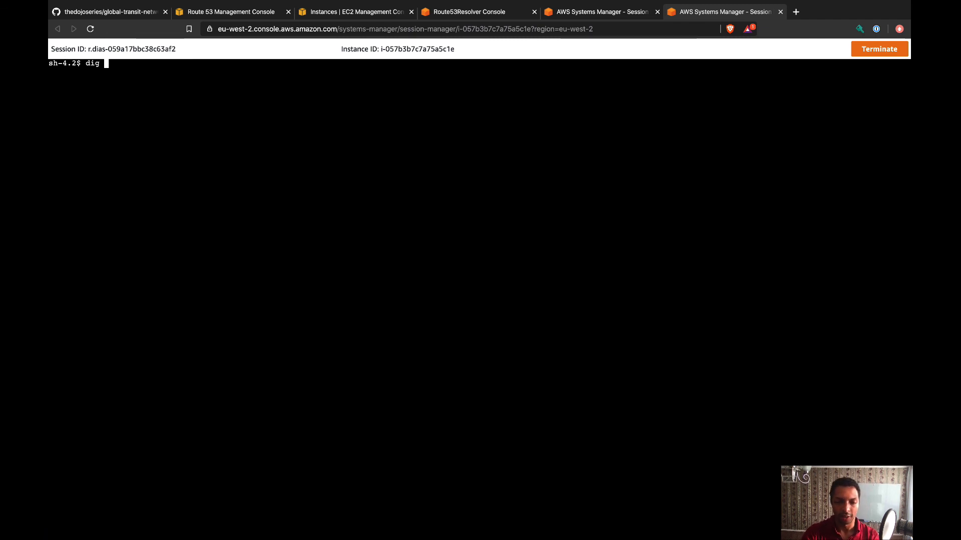
pyautogui.write(' gs.team1.')
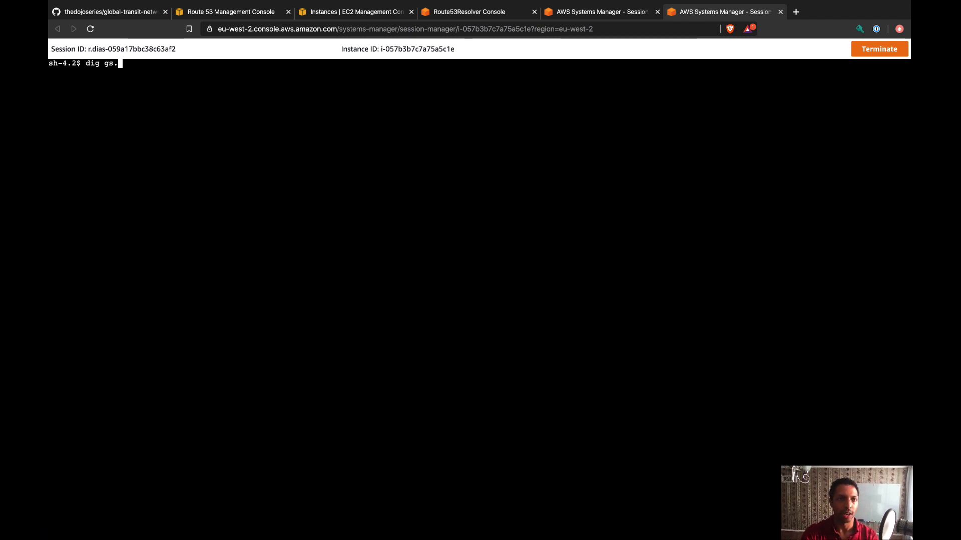
pyautogui.write('dojo.internal')
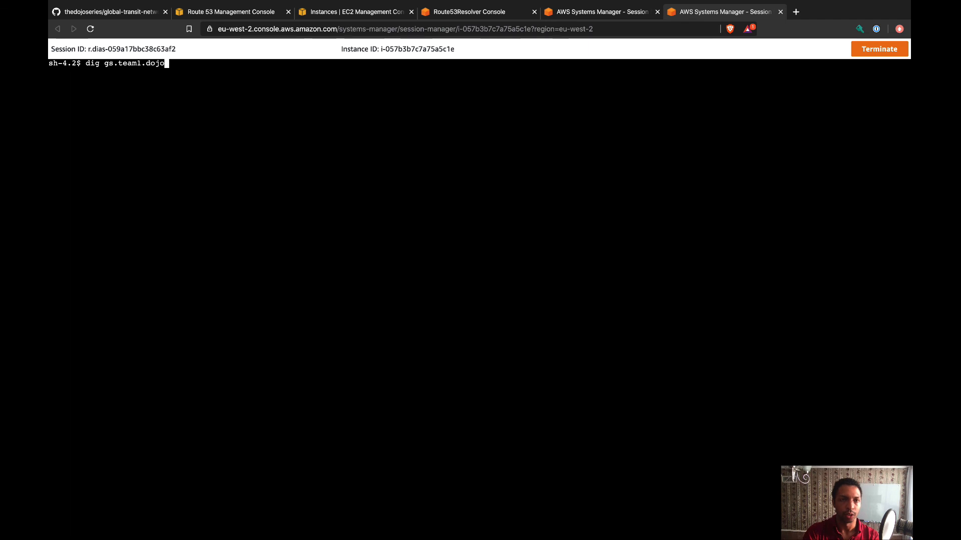
pyautogui.press('Return')
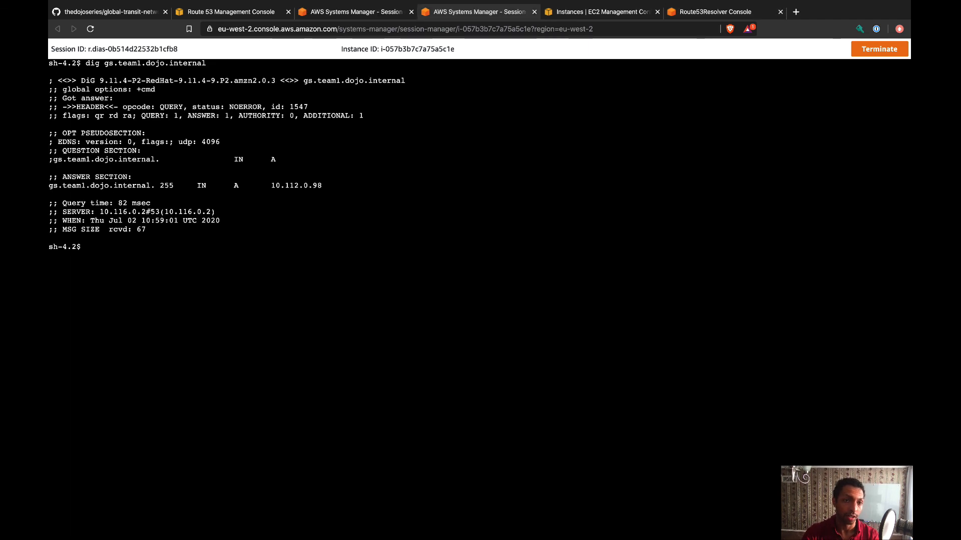
# - Highlight the gs.team1.dojo.internal hostname and its resolved IP address in the dig answer section
pyautogui.doubleClick(59, 186)
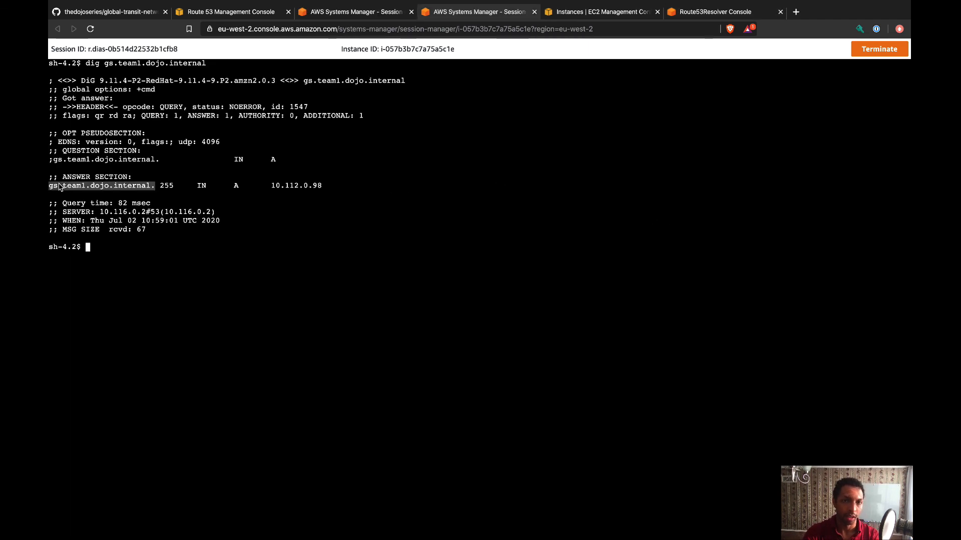
pyautogui.click(274, 186)
pyautogui.moveTo(306, 189); pyautogui.dragTo(324, 188)
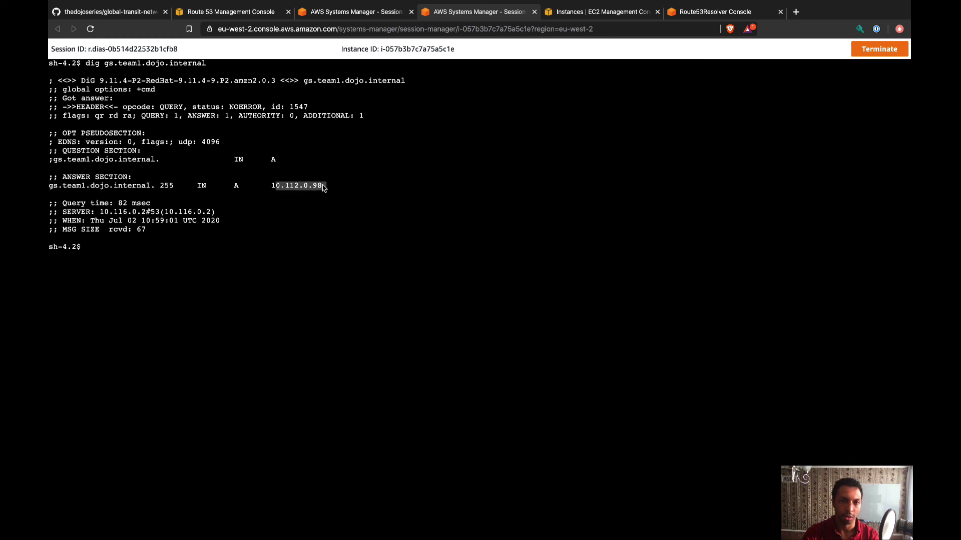
pyautogui.click(322, 185)
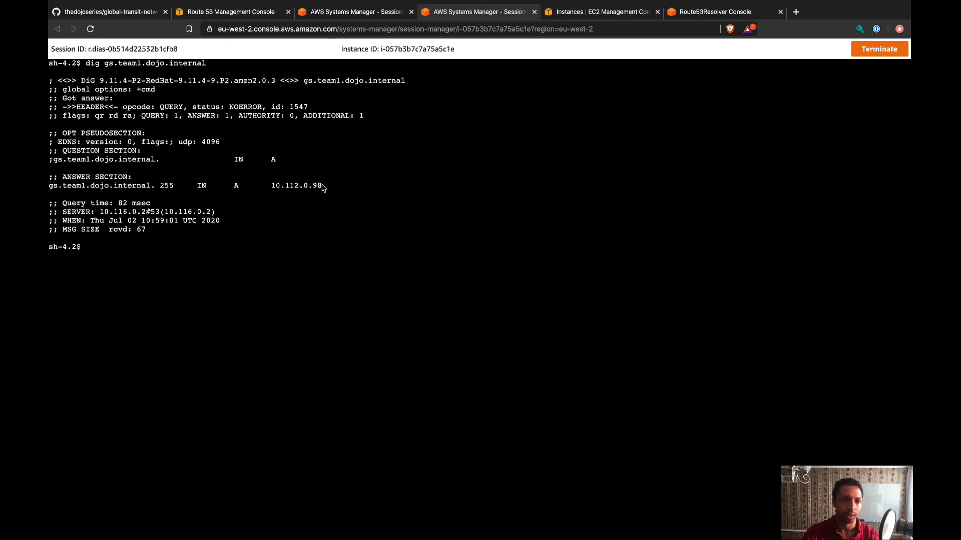
# - Query the DNS record of uk.team1.dojo.internal with dig, reusing the previous command
pyautogui.press('Up')
pyautogui.press('Left')
pyautogui.press('Left')
pyautogui.press('Left')
pyautogui.press('Left')
pyautogui.press('Left')
pyautogui.press('Left')
pyautogui.press('Left')
pyautogui.press('Left')
pyautogui.press('Left')
pyautogui.press('Left')
pyautogui.press('Left')
pyautogui.press('Left')
pyautogui.press('Left')
pyautogui.press('Left')
pyautogui.press('Left')
pyautogui.press('Left')
pyautogui.press('Left')
pyautogui.press('Left')
pyautogui.press('Left')
pyautogui.press('Left')
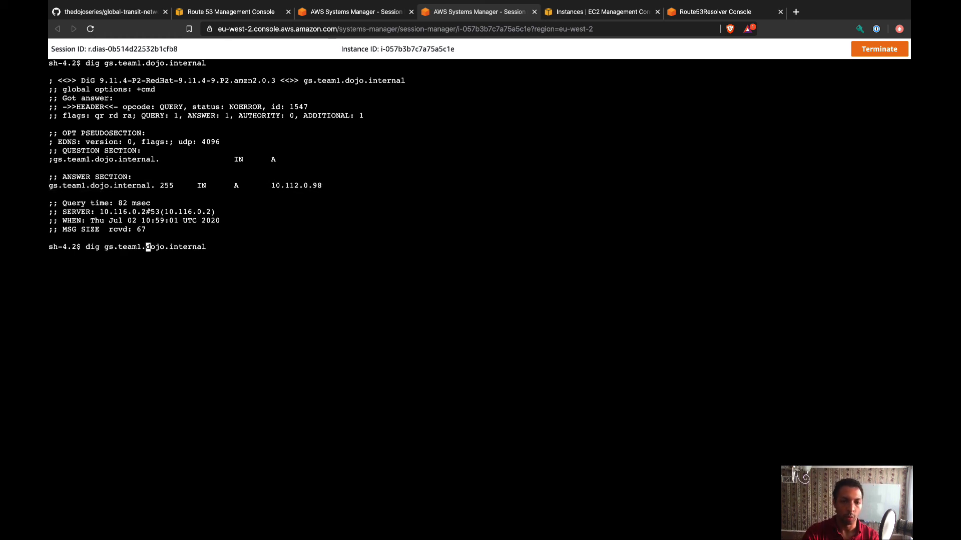
pyautogui.press('Right')
pyautogui.press('Right')
pyautogui.press('BackSpace')
pyautogui.press('BackSpace')
pyautogui.write('uk')
pyautogui.press('Return')
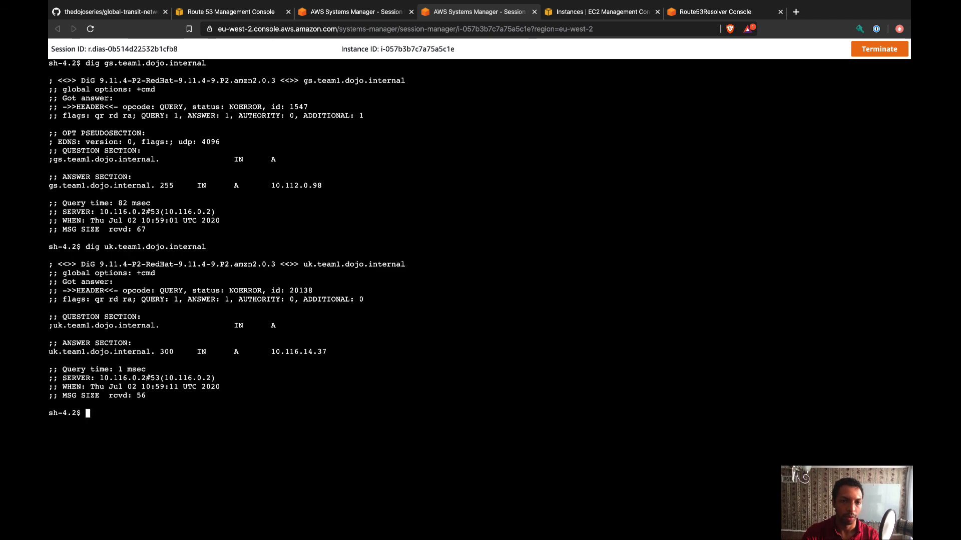
# - Query the DNS record of br.team1.dojo.internal with dig by changing the hostname prefix in the previous command
pyautogui.press('Up')
pyautogui.press('Left')
pyautogui.press('Left')
pyautogui.press('Left')
pyautogui.press('Left')
pyautogui.press('Left')
pyautogui.press('Left')
pyautogui.press('Left')
pyautogui.press('Left')
pyautogui.press('Left')
pyautogui.press('Left')
pyautogui.press('Left')
pyautogui.press('Left')
pyautogui.press('Left')
pyautogui.press('Left')
pyautogui.press('Left')
pyautogui.press('Left')
pyautogui.press('Left')
pyautogui.press('Left')
pyautogui.press('Left')
pyautogui.press('BackSpace')
pyautogui.press('BackSpace')
pyautogui.write('br')
pyautogui.press('Return')
# - Query the DNS record of au.team1.dojo.internal with dig by changing the hostname prefix in the previous command
pyautogui.press('Up')
pyautogui.press('Left')
pyautogui.press('Left')
pyautogui.press('Left')
pyautogui.press('Left')
pyautogui.press('Left')
pyautogui.press('Left')
pyautogui.press('Left')
pyautogui.press('Left')
pyautogui.press('Left')
pyautogui.press('Left')
pyautogui.press('Left')
pyautogui.press('Left')
pyautogui.press('Left')
pyautogui.press('Left')
pyautogui.press('Left')
pyautogui.press('Left')
pyautogui.press('Left')
pyautogui.press('Left')
pyautogui.press('Left')
pyautogui.press('Left')
pyautogui.press('BackSpace')
pyautogui.press('BackSpace')
pyautogui.write('au')
pyautogui.press('Return')
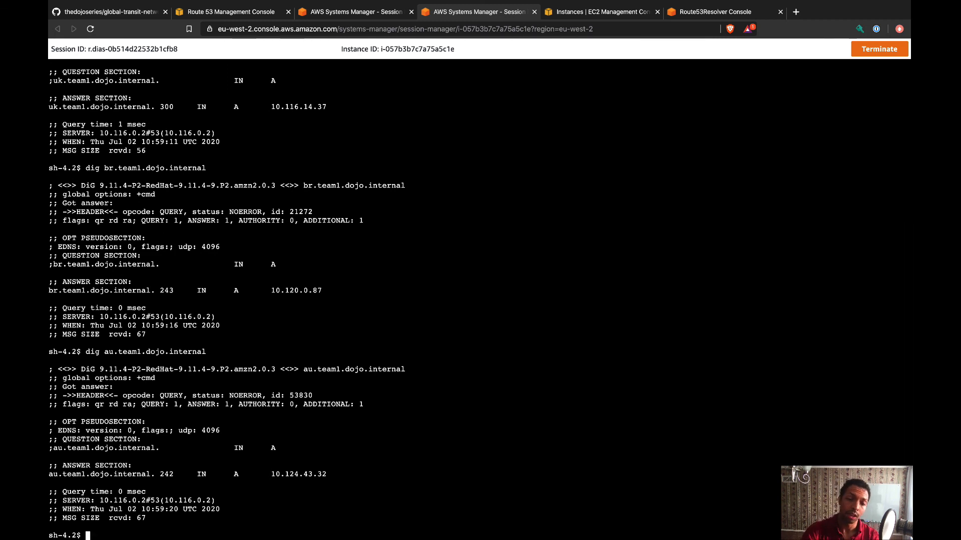
# - Ping gs.team1.dojo.internal from the uk-ping session, let it run for several replies, and stop it
pyautogui.write('pi')
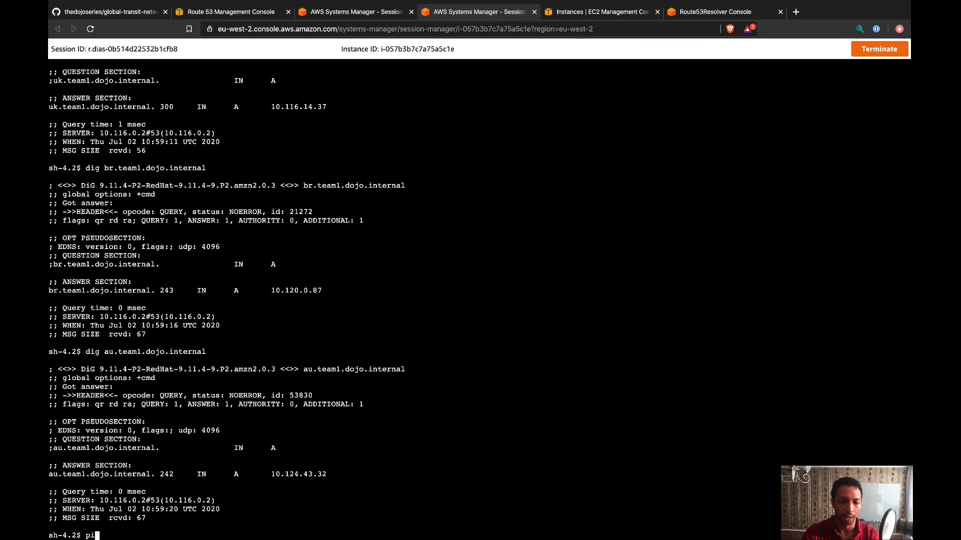
pyautogui.write('ng gs.te')
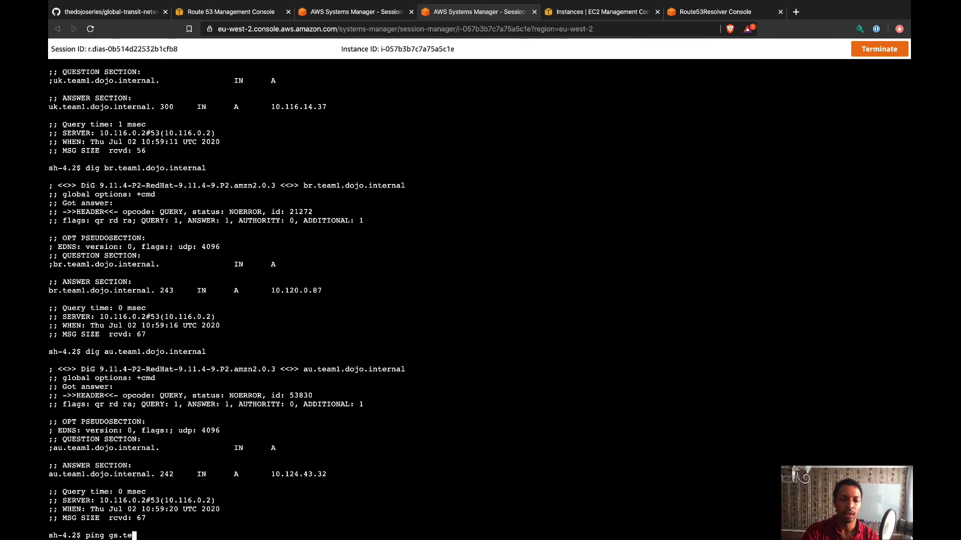
pyautogui.write('am1.dojo.internal')
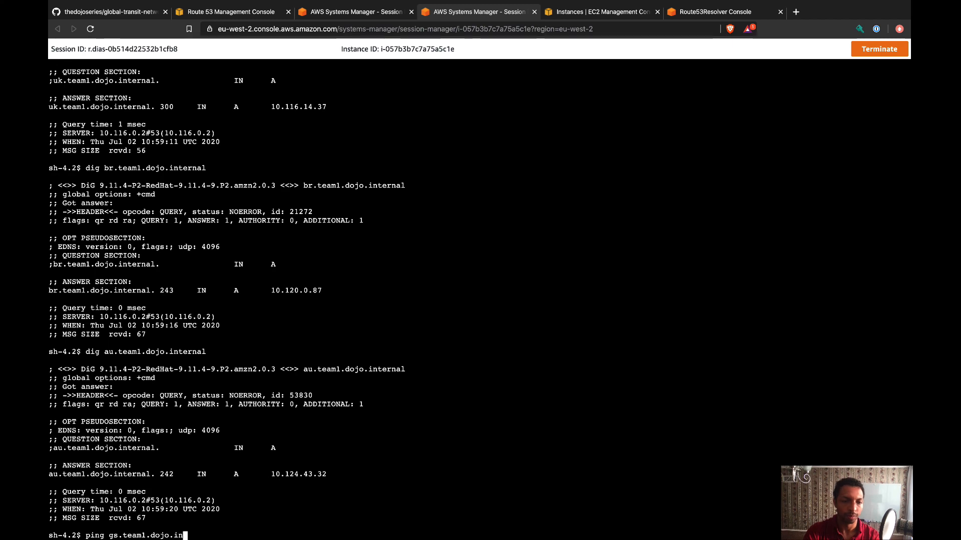
pyautogui.press('Return')
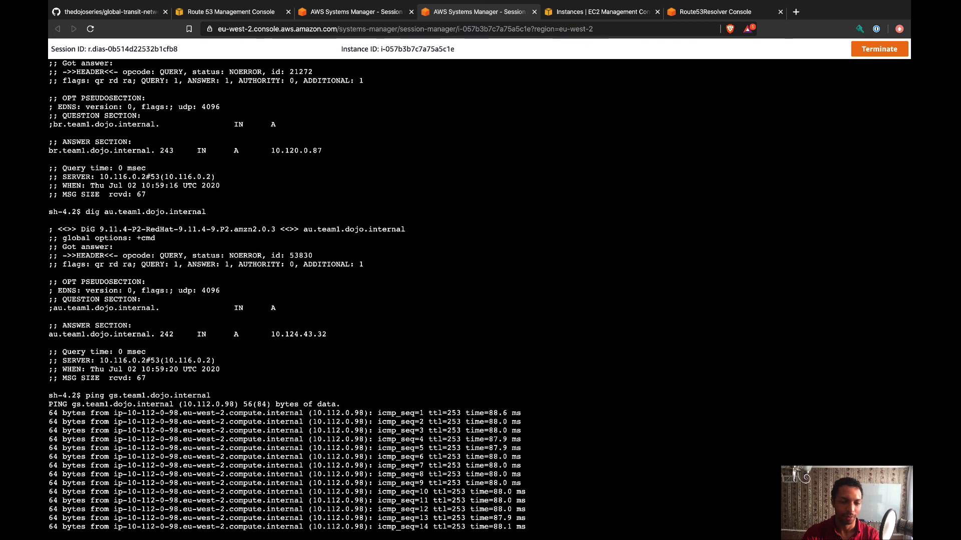
pyautogui.hotkey('ctrl', 'c')
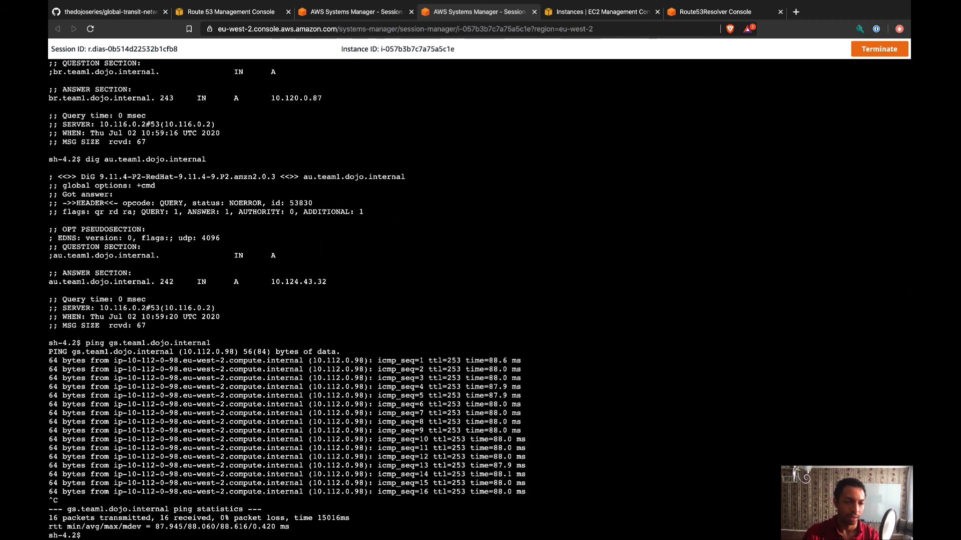
# - Ping br.team1.dojo.internal by editing the previous ping command, and stop it after a few packets
pyautogui.press('Up')
pyautogui.press('Left')
pyautogui.press('Left')
pyautogui.press('Left')
pyautogui.press('Left')
pyautogui.press('Left')
pyautogui.press('Left')
pyautogui.press('Left')
pyautogui.press('Left')
pyautogui.press('BackSpace')
pyautogui.press('BackSpace')
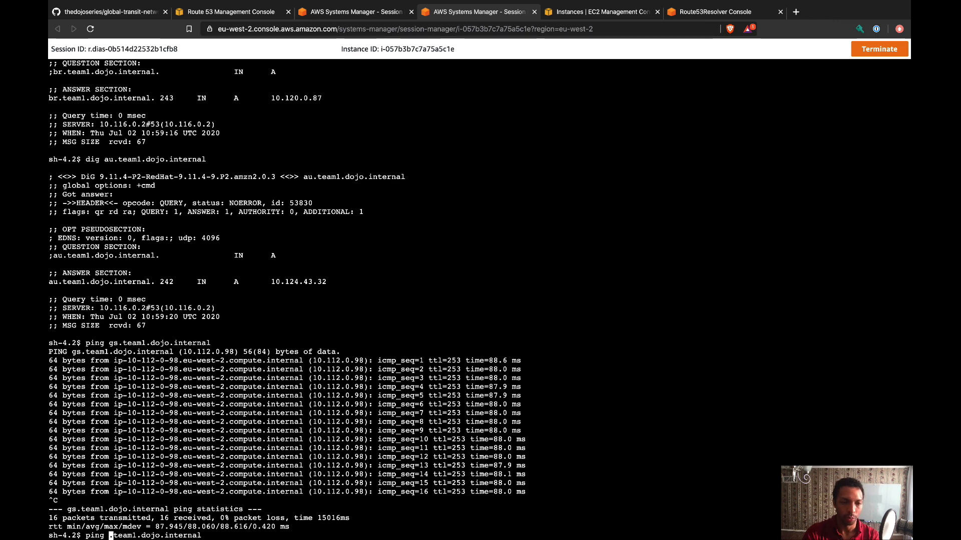
pyautogui.write('br')
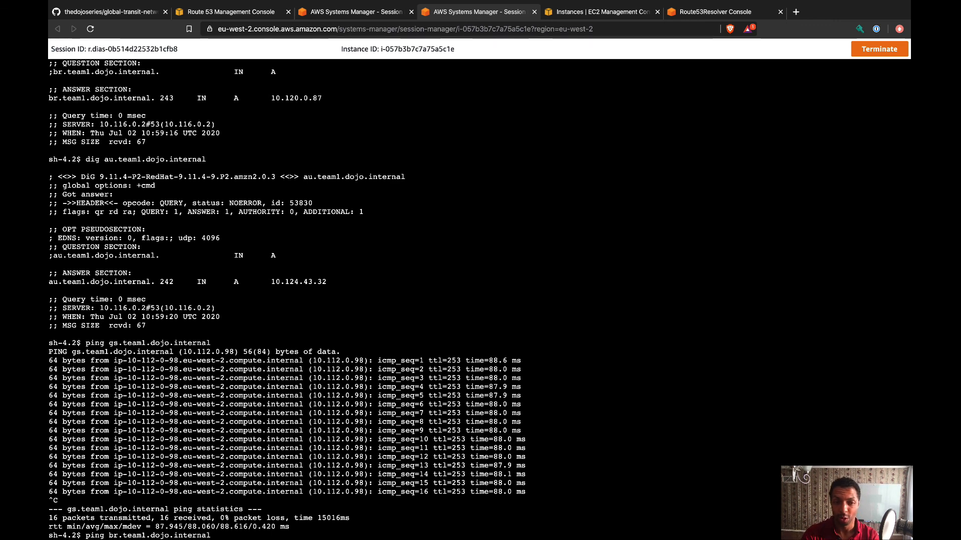
pyautogui.press('Return')
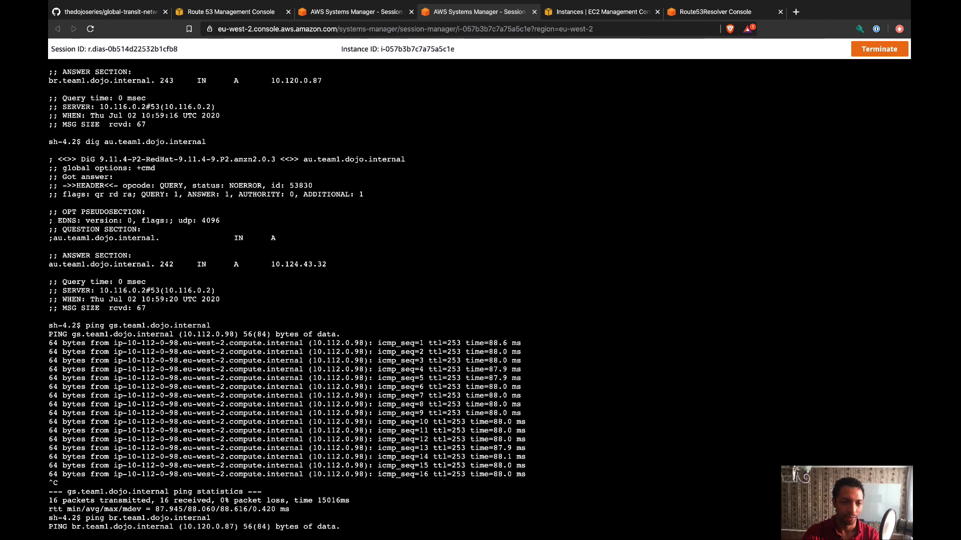
pyautogui.hotkey('ctrl', 'c')
# - Ping au.team1.dojo.internal by editing the previous ping command, and stop it after a few packets
pyautogui.press('Up')
pyautogui.press('Left')
pyautogui.press('Left')
pyautogui.press('Left')
pyautogui.press('Left')
pyautogui.press('Left')
pyautogui.press('Left')
pyautogui.press('Left')
pyautogui.press('Left')
pyautogui.press('Left')
pyautogui.press('Left')
pyautogui.press('Left')
pyautogui.press('Left')
pyautogui.press('Left')
pyautogui.press('Left')
pyautogui.press('Left')
pyautogui.press('Left')
pyautogui.press('Left')
pyautogui.press('Left')
pyautogui.press('Left')
pyautogui.press('Left')
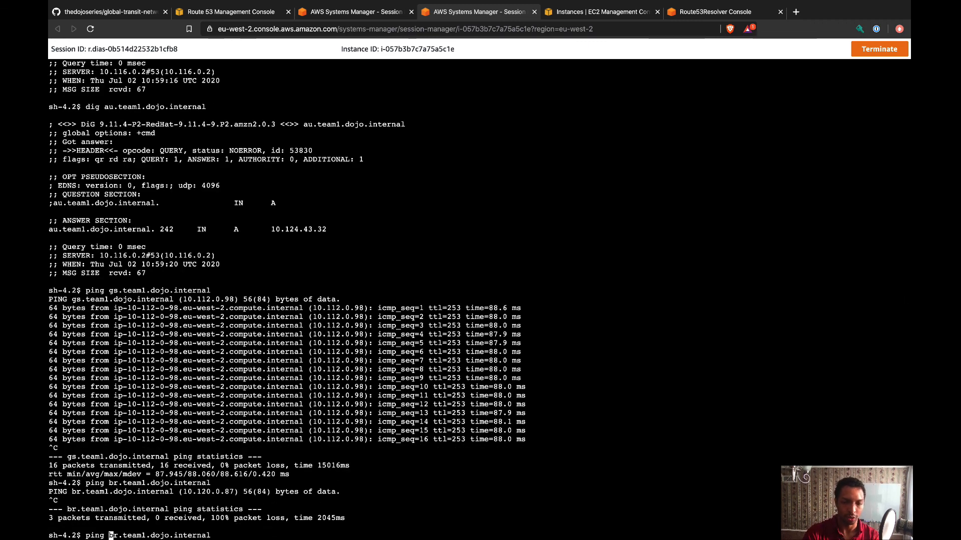
pyautogui.press('BackSpace')
pyautogui.press('BackSpace')
pyautogui.write('au')
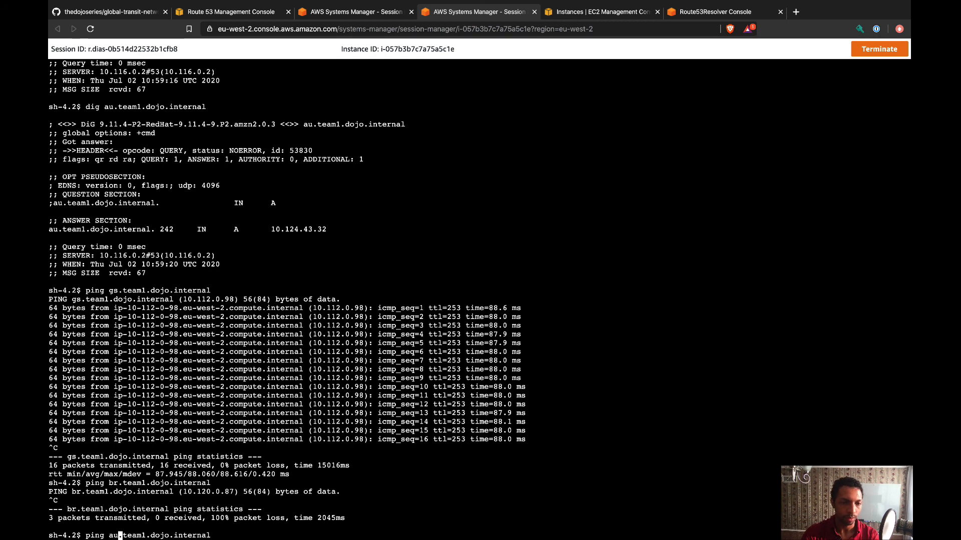
pyautogui.press('Return')
pyautogui.hotkey('ctrl', 'c')
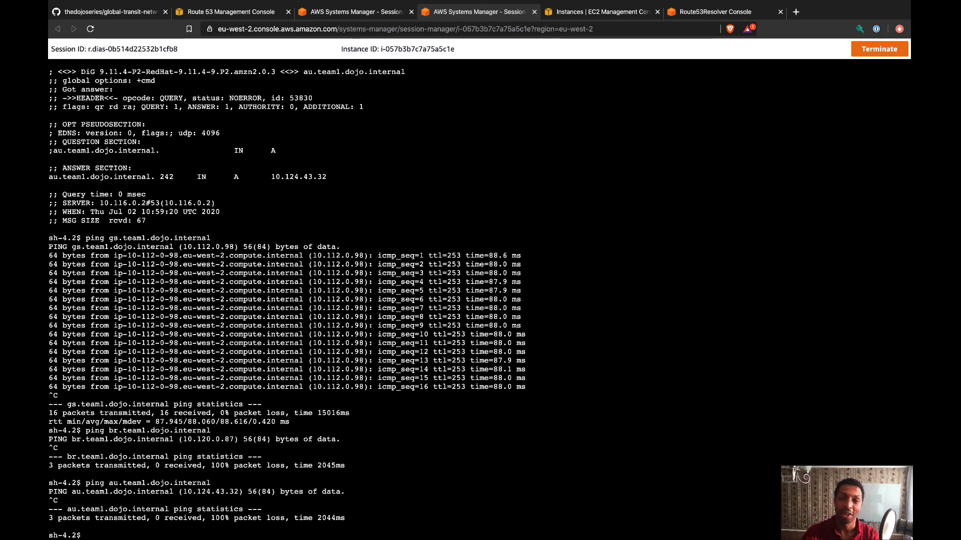